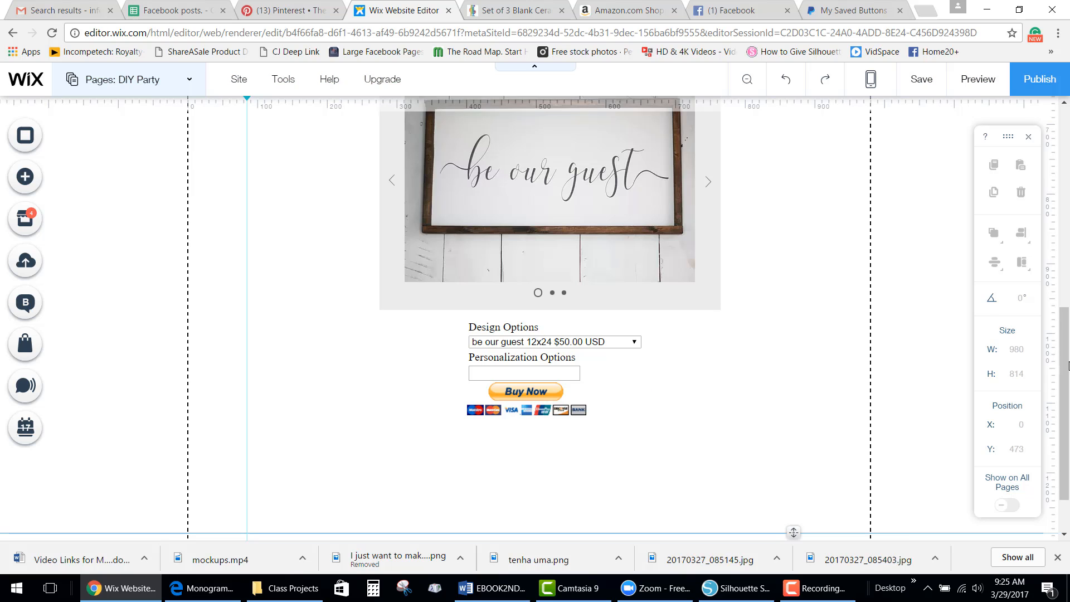
Step: Examine the DIY Party page's sign slideshow, its order options with the Buy Now button, and the site's page list
mouse_move(1067, 368)
left_mouse_down()
mouse_move(1066, 234)
mouse_move(1066, 275)
left_mouse_up()
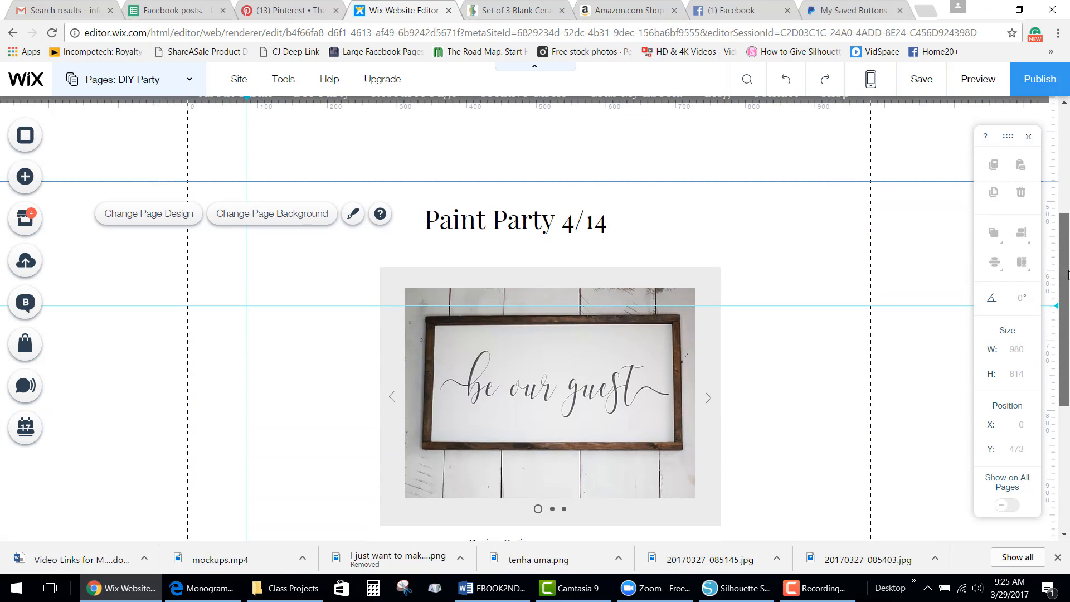
left_click_drag(1067, 279, 1066, 342)
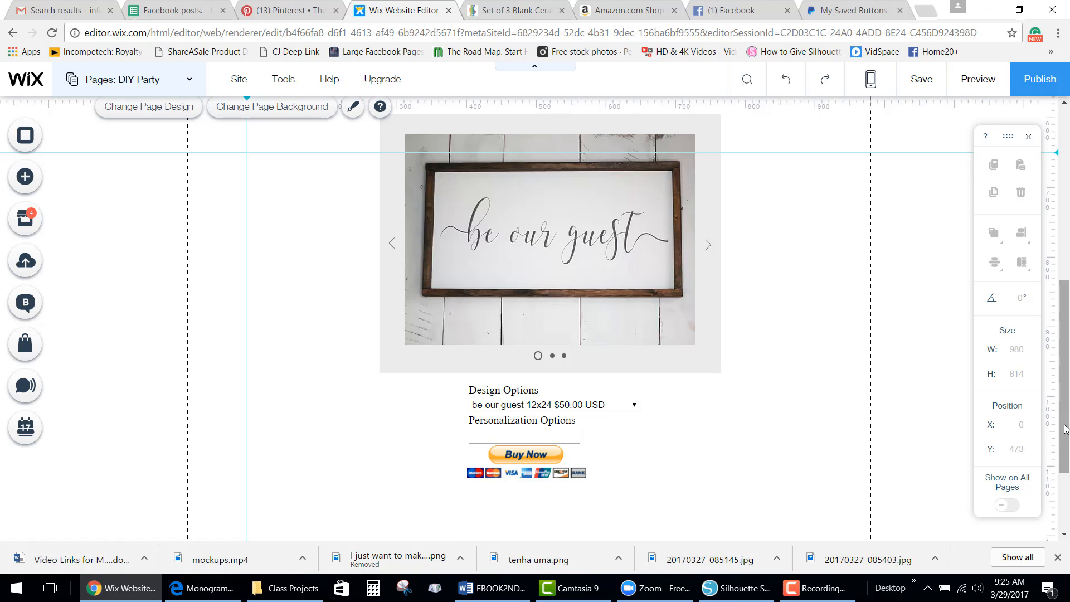
left_click_drag(1066, 428, 1063, 365)
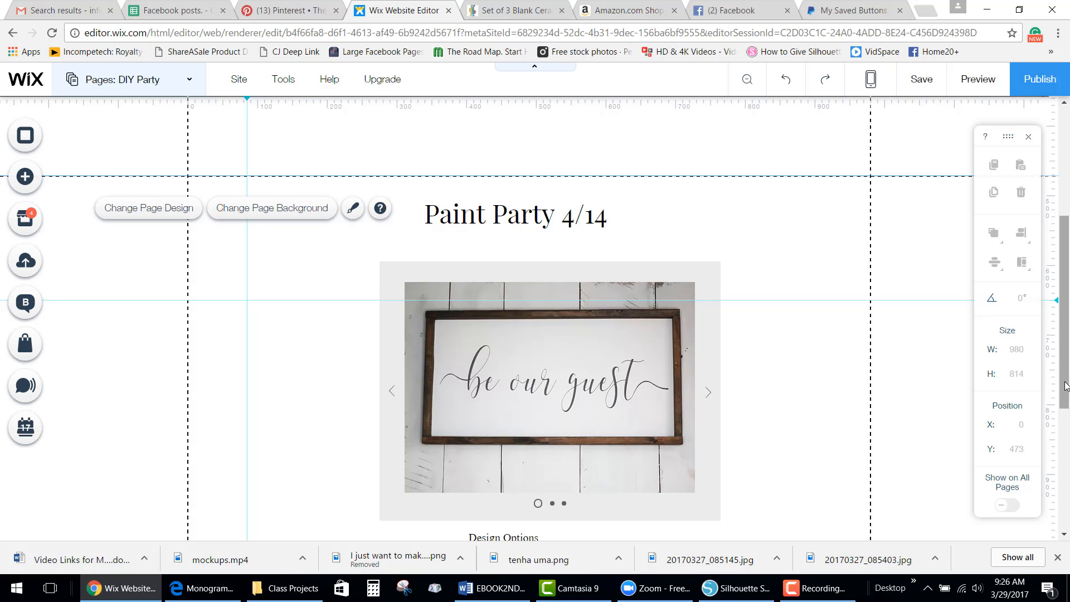
mouse_move(1066, 384)
left_mouse_down()
mouse_move(1055, 286)
mouse_move(1065, 257)
mouse_move(1069, 476)
left_mouse_up()
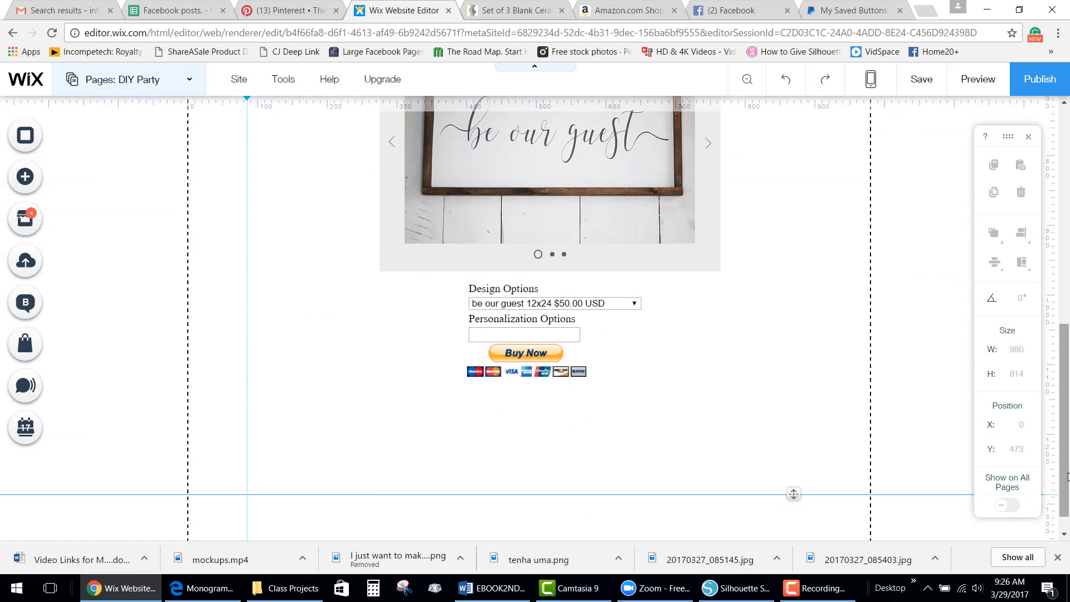
mouse_move(1067, 477)
left_mouse_down()
mouse_move(1067, 359)
mouse_move(1067, 451)
left_mouse_up()
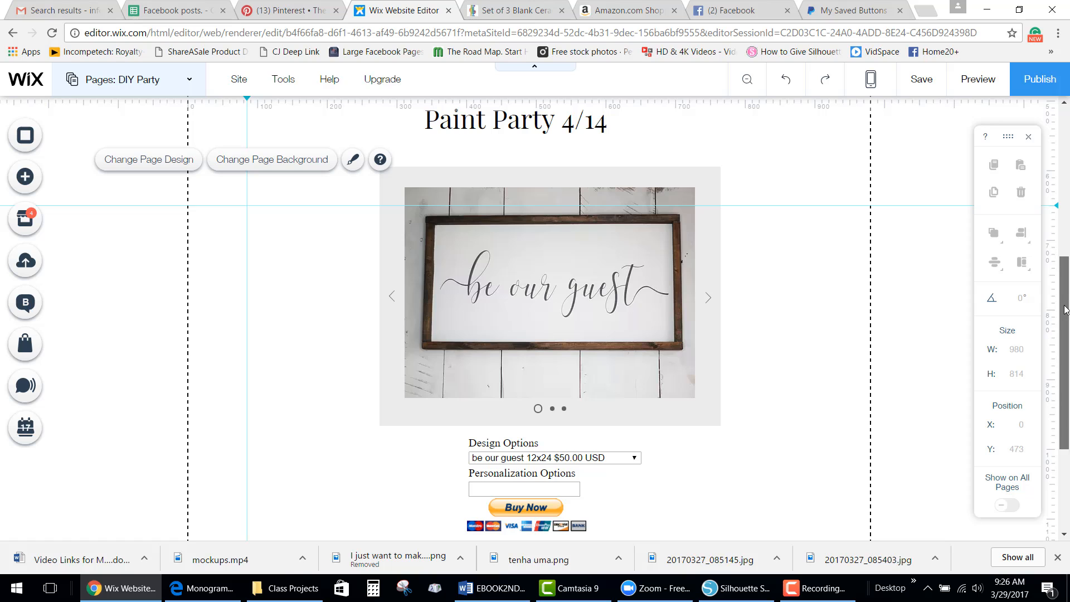
left_click_drag(1065, 313, 1067, 393)
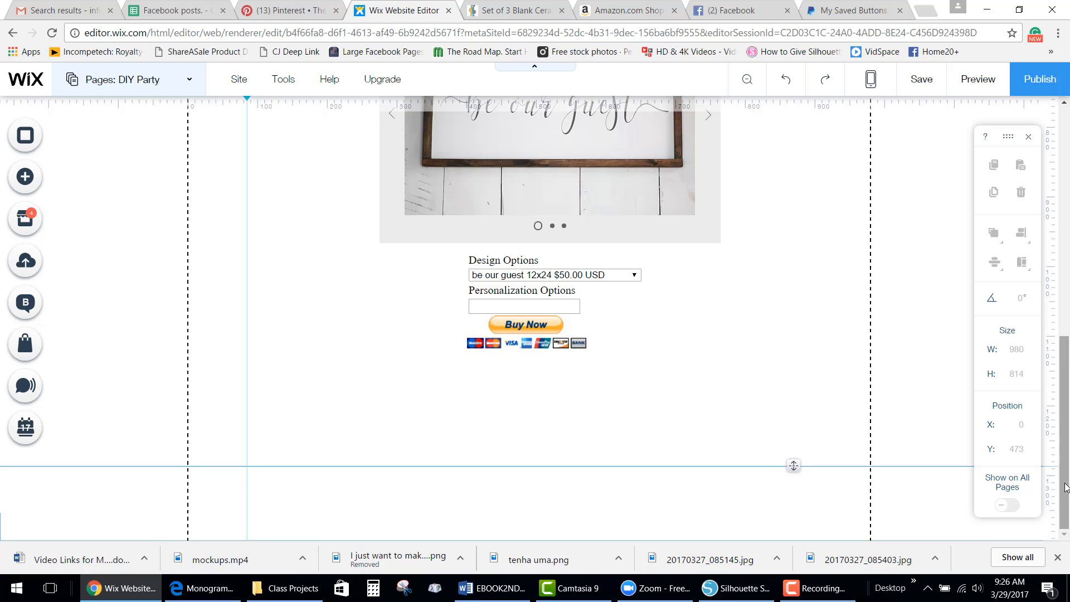
left_click_drag(1067, 488, 1068, 243)
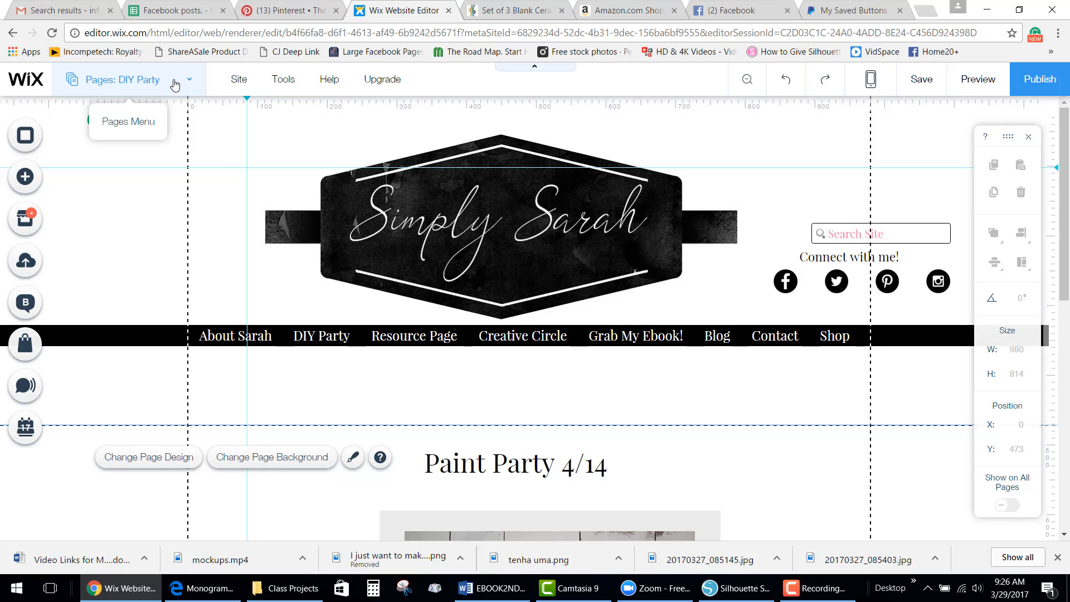
left_click(193, 84)
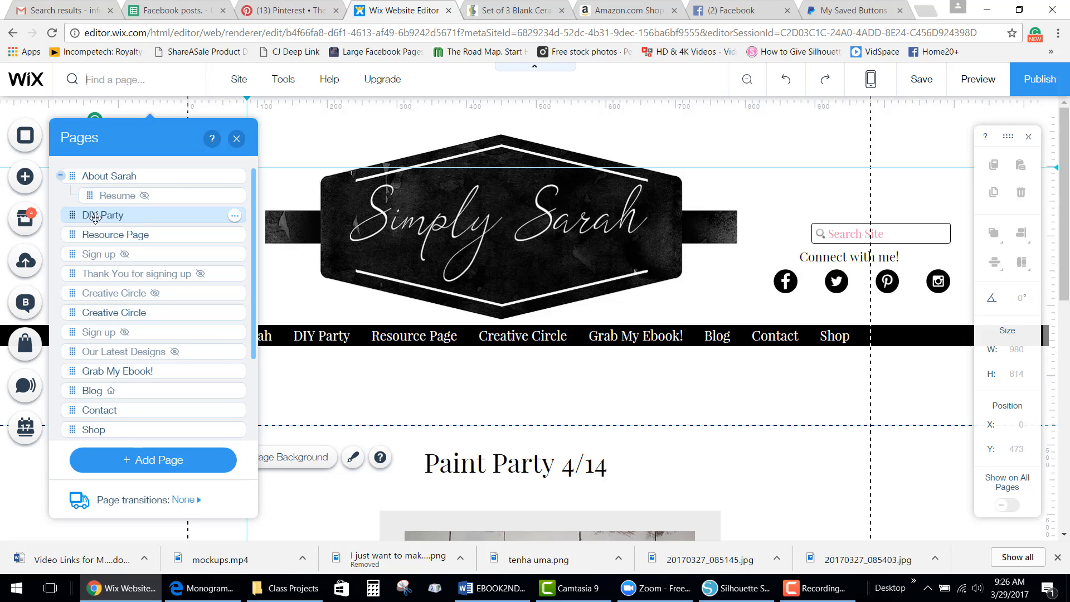
left_click(290, 520)
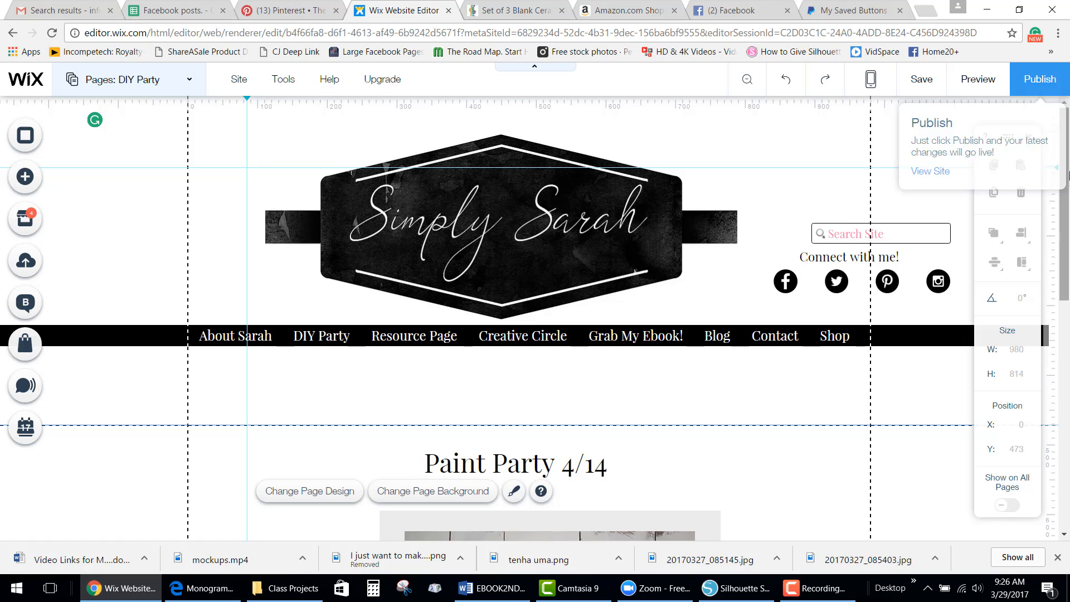
Step: Add the "IT'S ON" event slideshow template to the DIY Party page, near the payment options below the existing slideshow
scroll(279, 446, "down", 8)
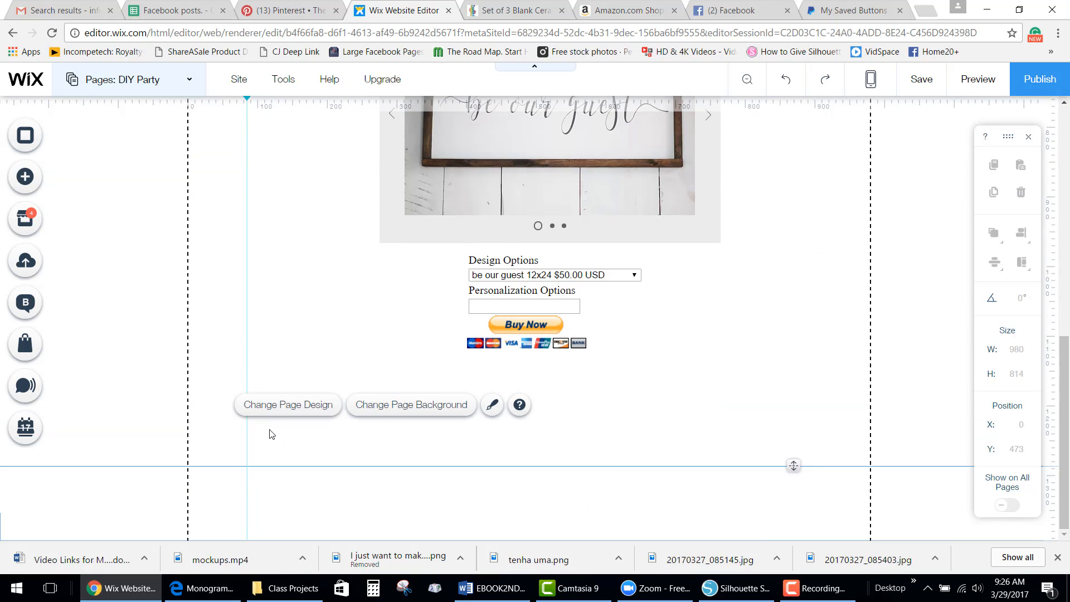
left_click(32, 183)
mouse_move(89, 209)
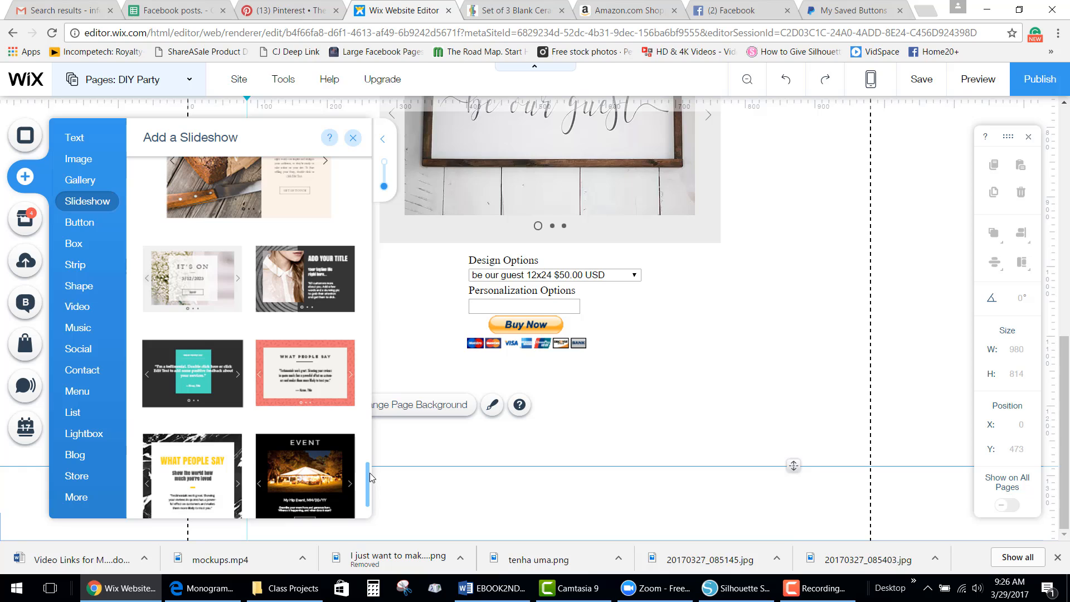
left_click_drag(370, 478, 367, 498)
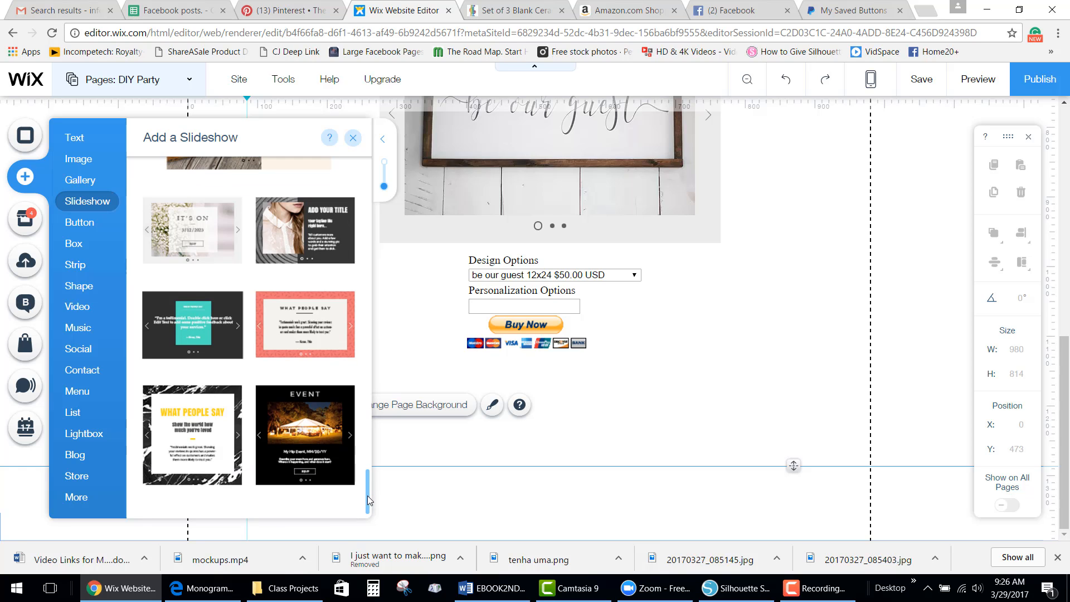
left_click_drag(369, 498, 368, 482)
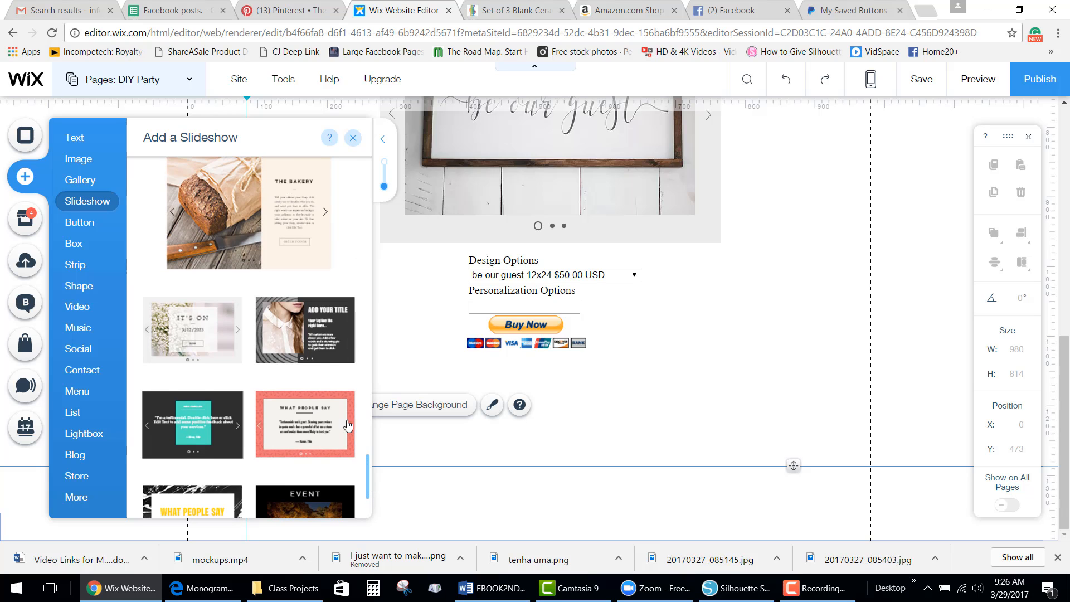
left_click(182, 329)
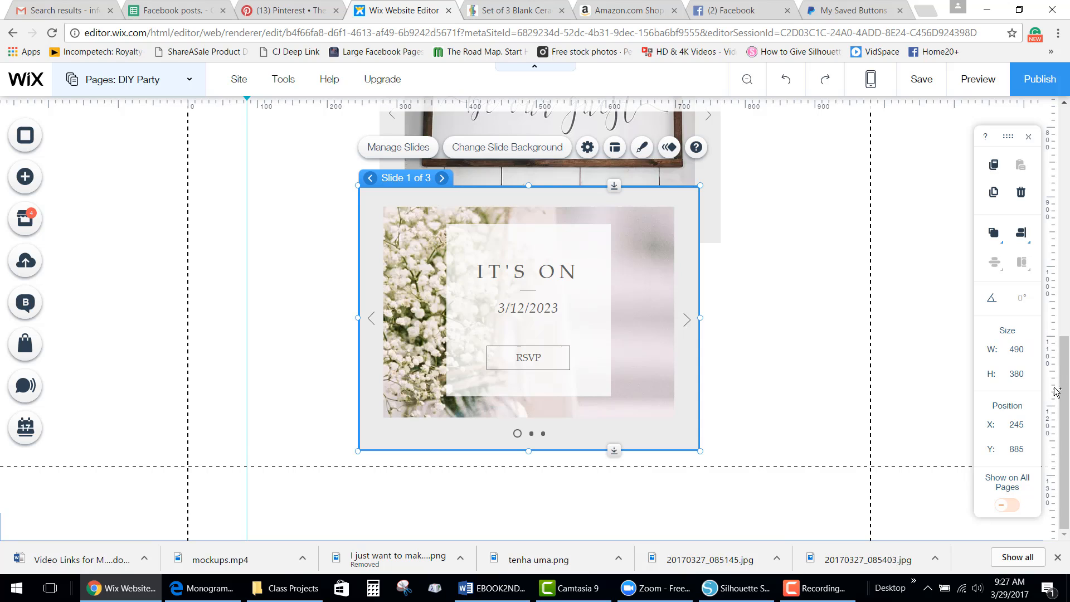
left_click_drag(577, 305, 564, 254)
left_click(554, 275)
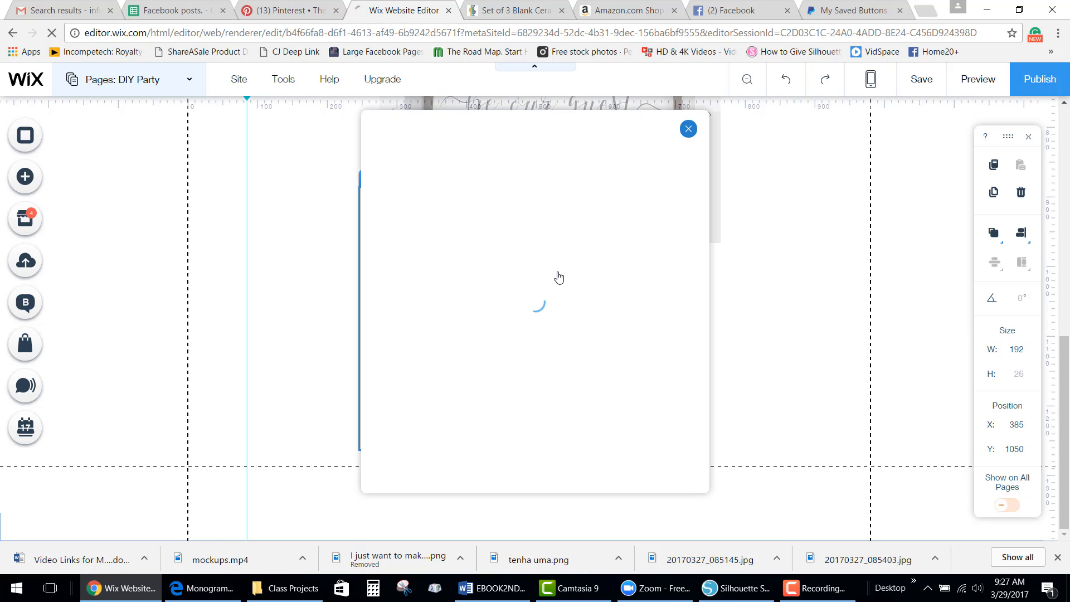
left_click(689, 129)
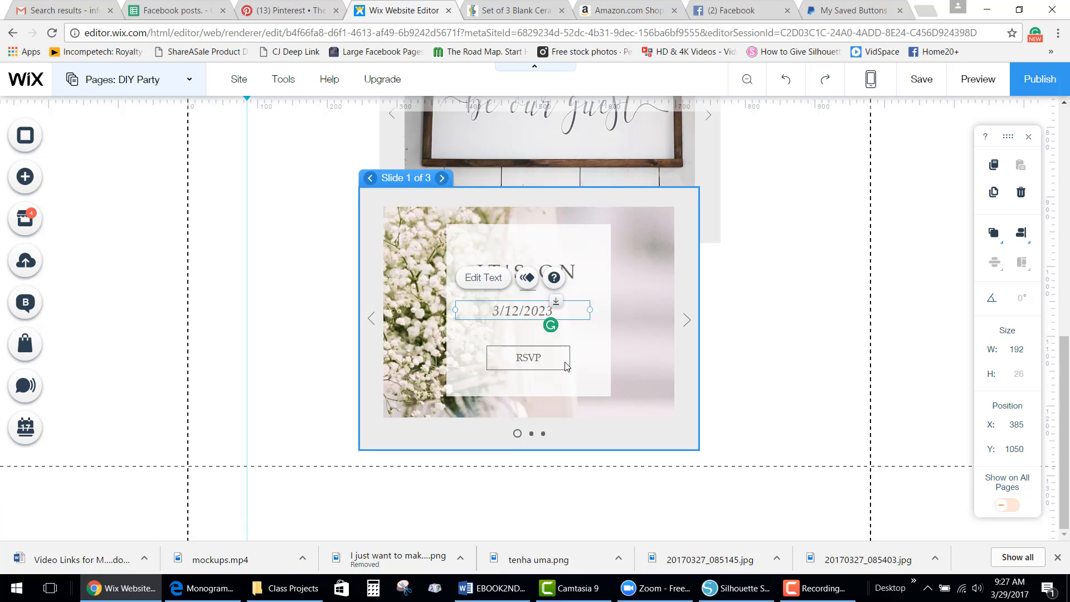
Step: Delete the "IT'S ON" title, the date, the RSVP button and the short divider line from the new slideshow's first slide
left_click(567, 271)
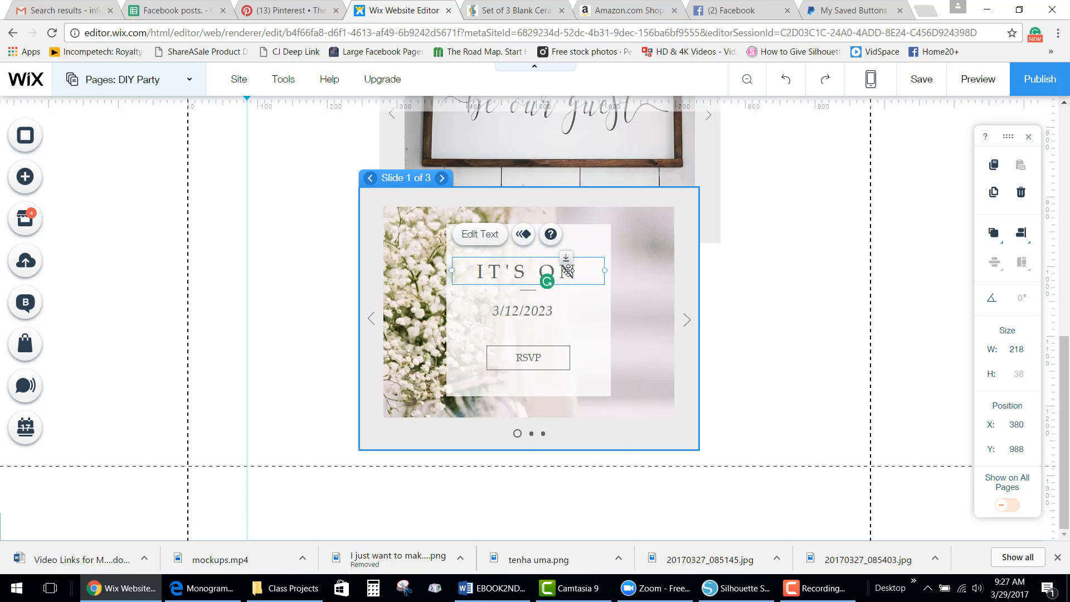
key("Delete")
left_click(528, 318)
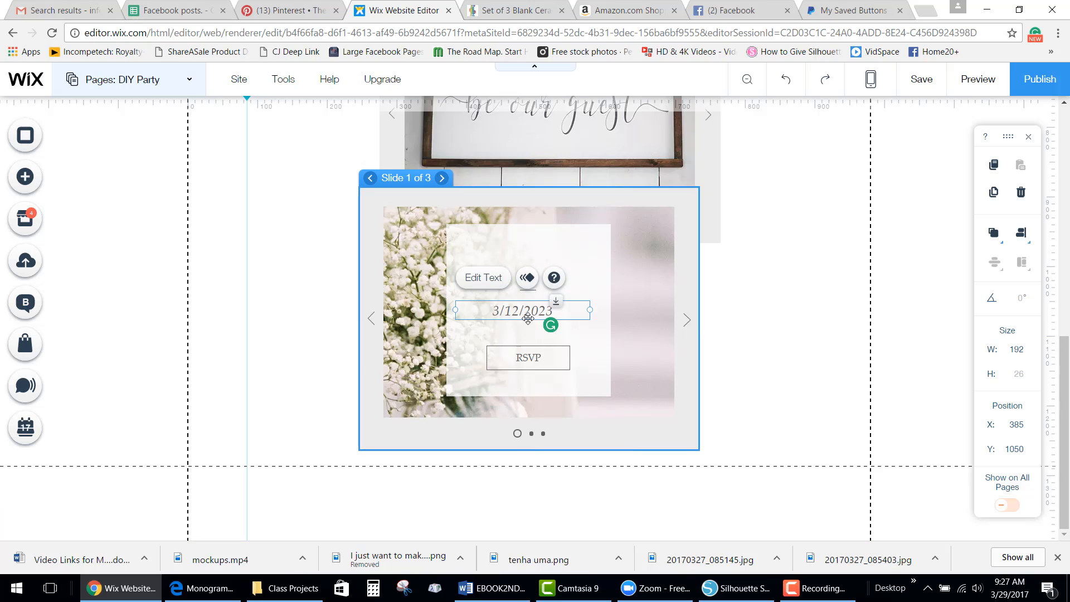
key("Delete")
left_click(530, 358)
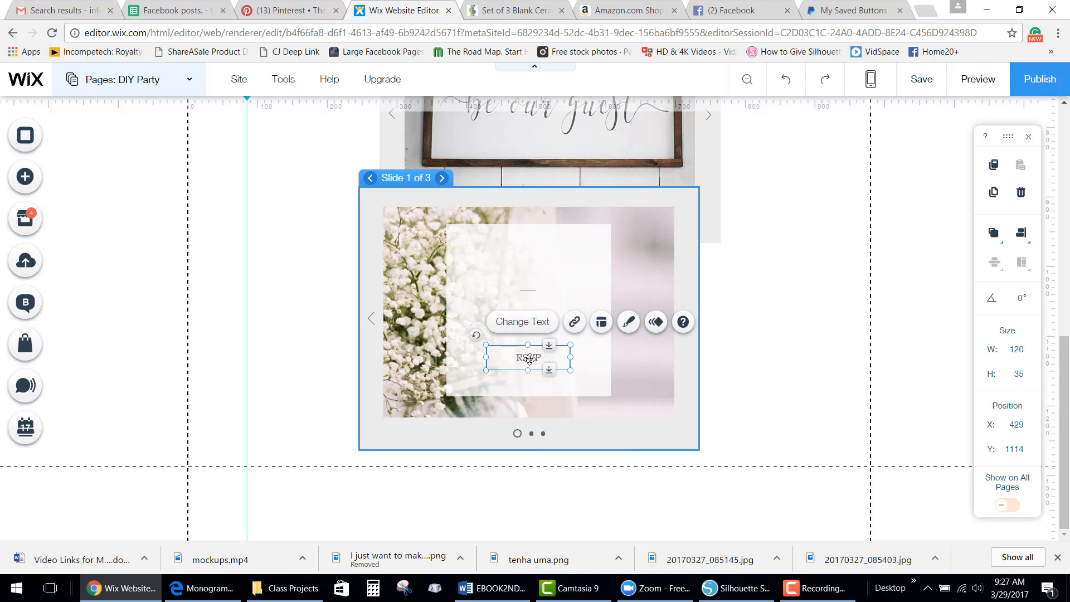
key("Delete")
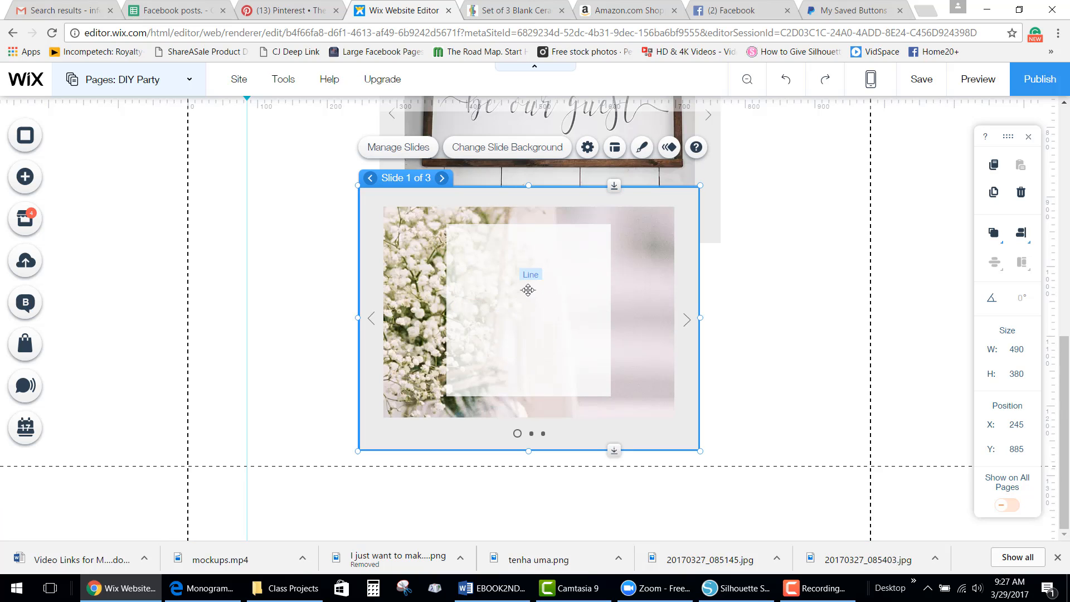
left_click(528, 290)
key("Delete")
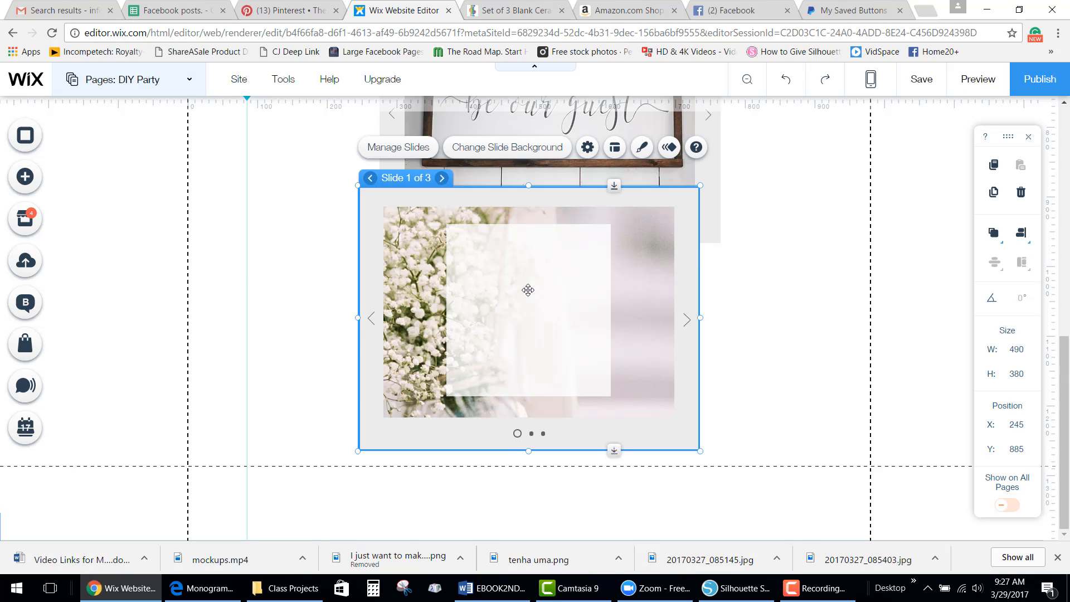
key("Delete")
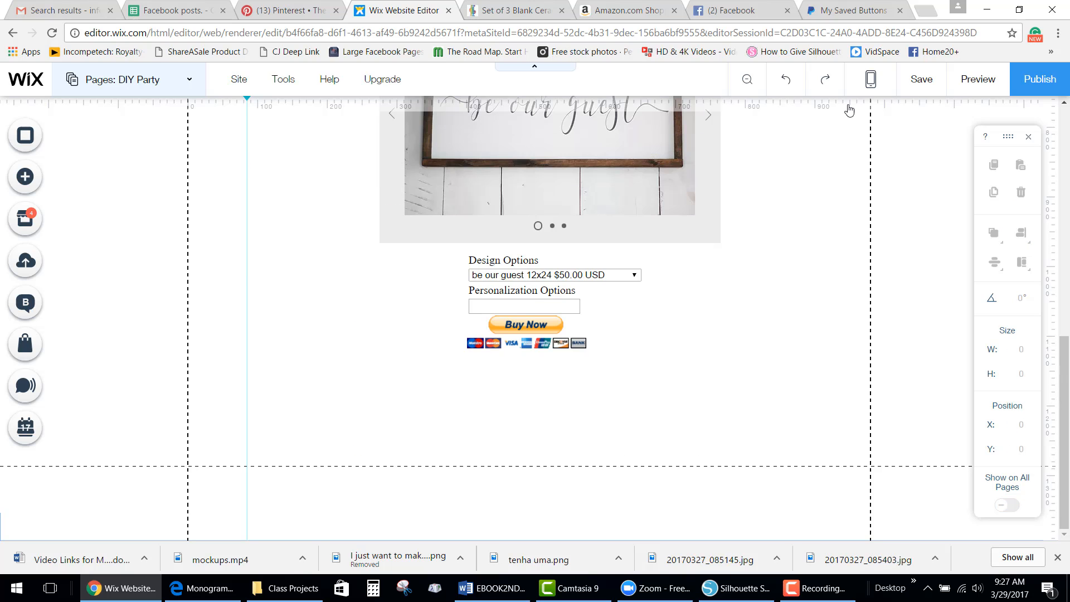
left_click(782, 82)
Step: Move the white container box off the first slide's image to the blank area beside the slideshow, at about X 723, Y 1053
left_click(526, 323)
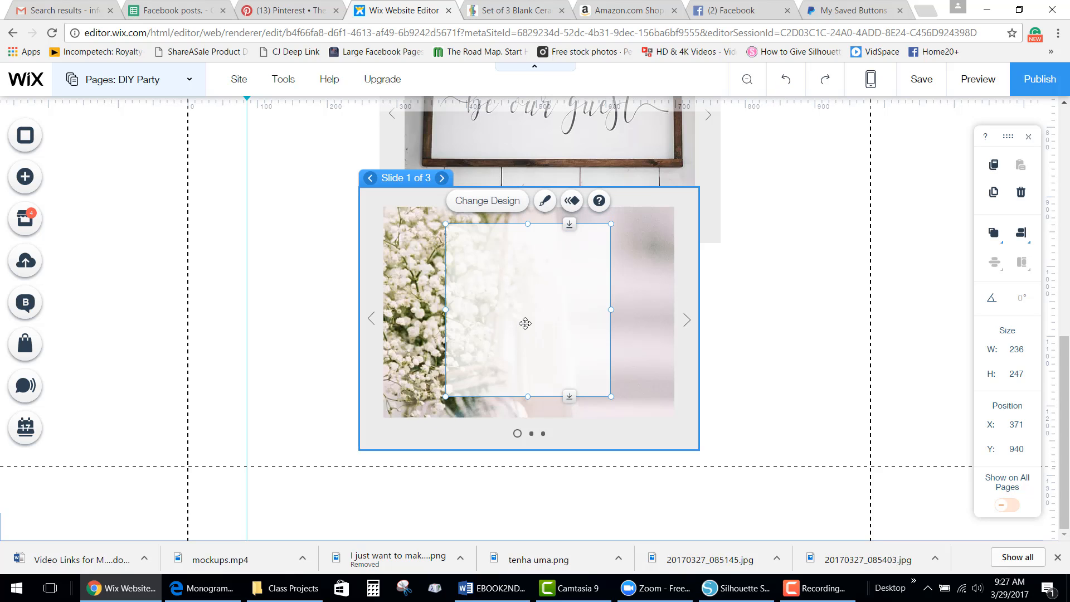
left_click_drag(526, 323, 770, 402)
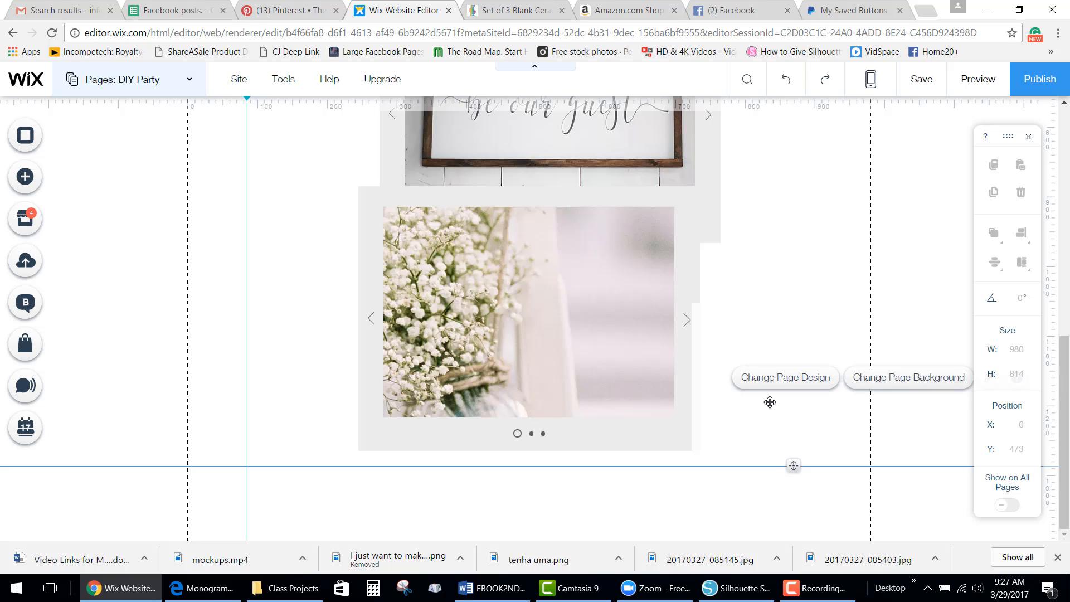
left_click(694, 306)
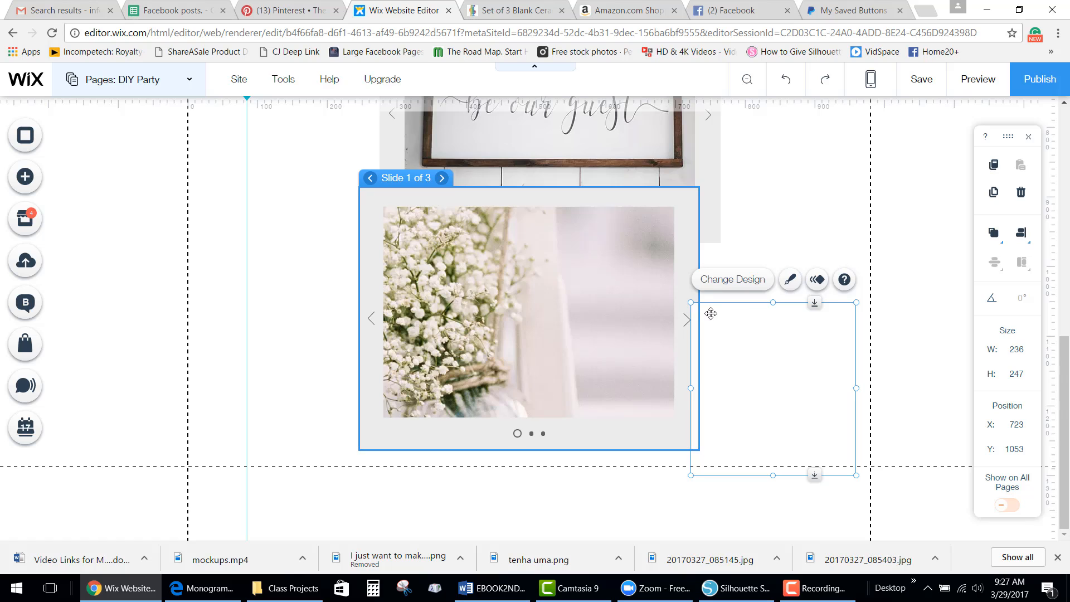
left_click_drag(712, 312, 721, 322)
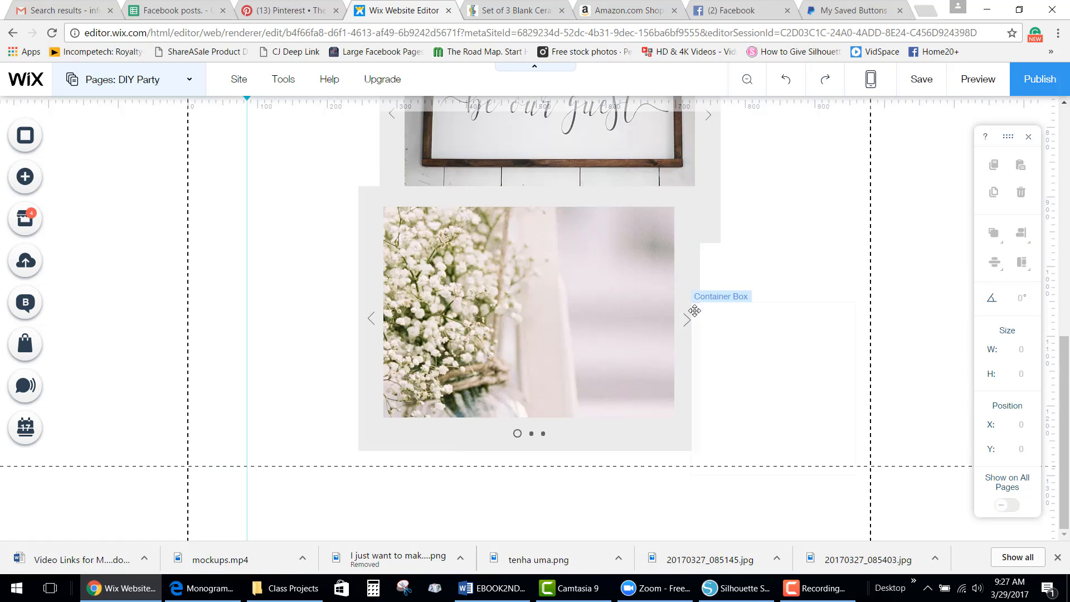
left_click(707, 310)
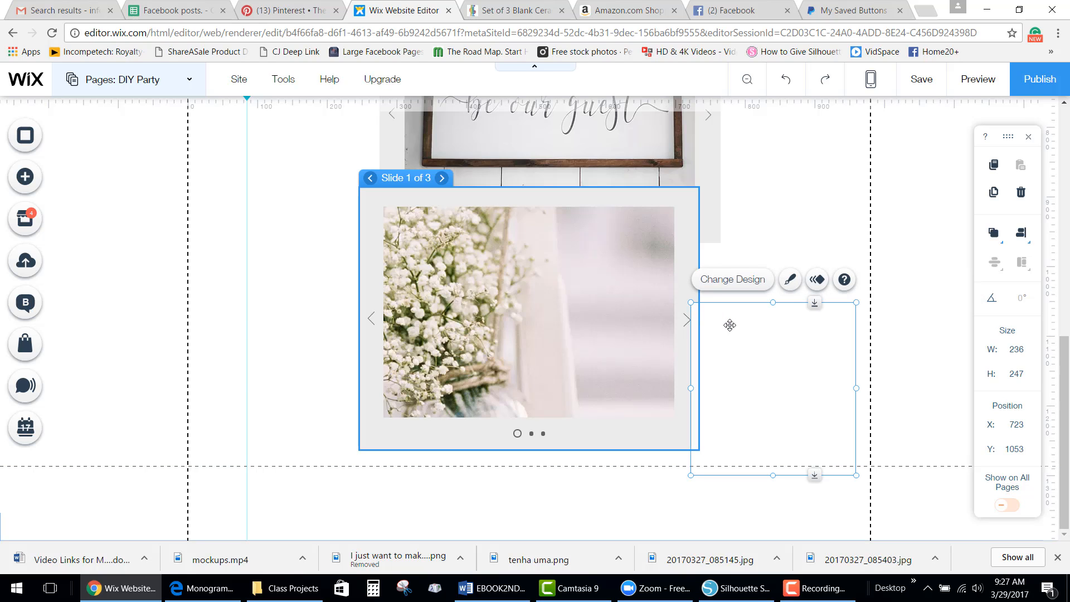
left_click_drag(730, 324, 554, 247)
Step: Replace the first slide's flower image with the framed "Grateful and Blessed" sign photo from the uploaded images
left_click(527, 263)
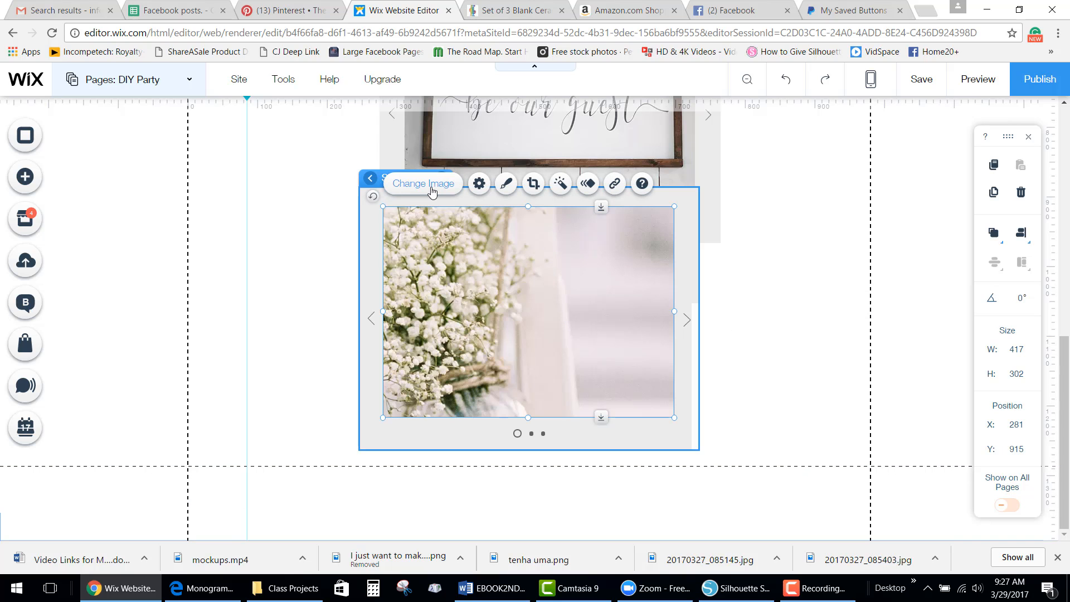
left_click(433, 192)
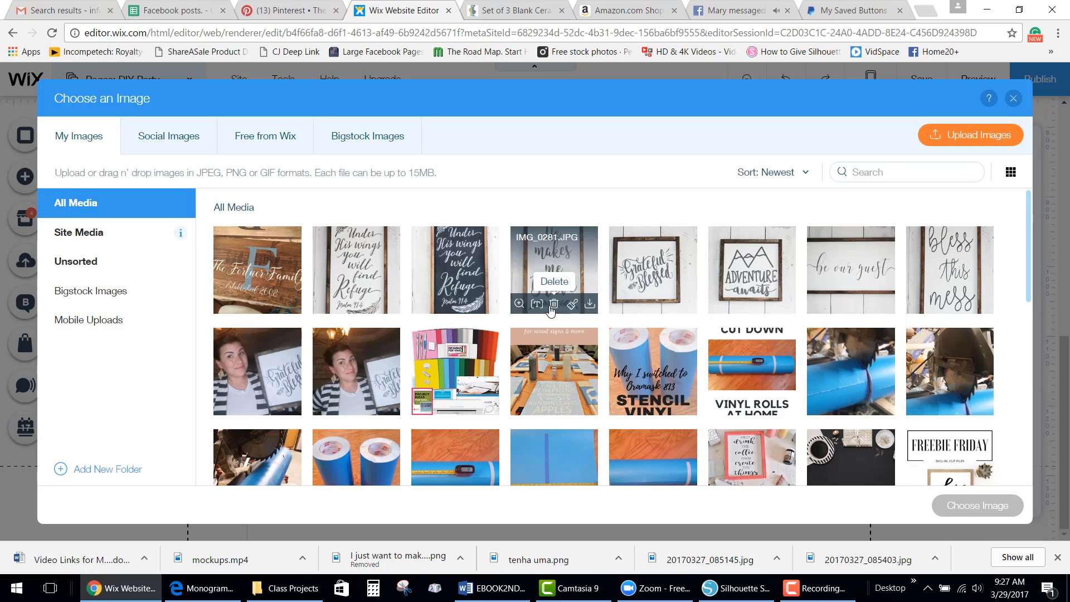
left_click(645, 276)
left_click(955, 499)
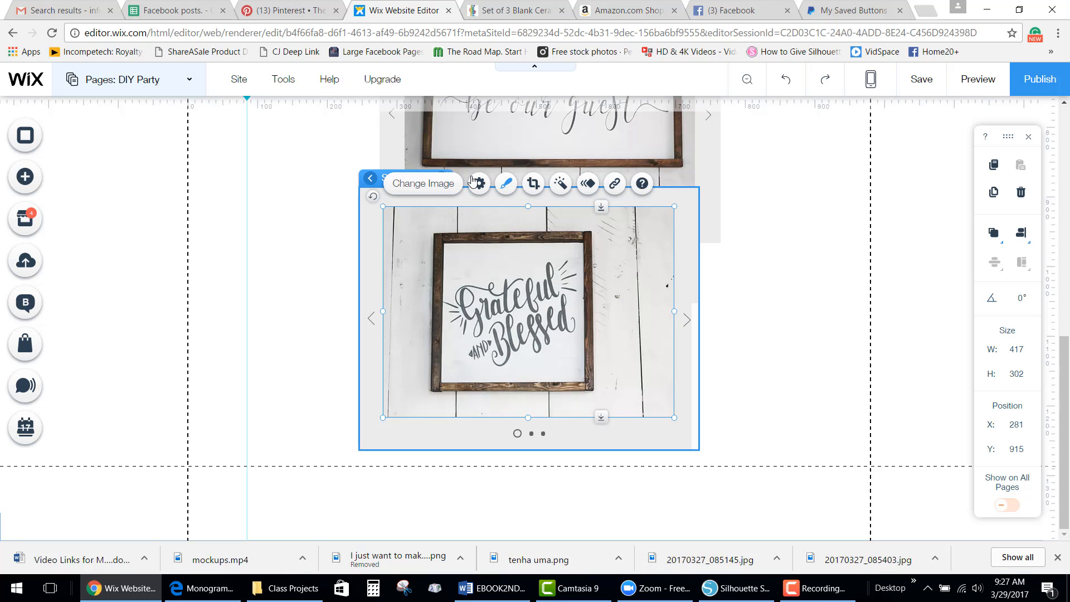
Step: Delete the title, date, event description, RSVP button and short divider line from the new slideshow's second slide
left_click(369, 181)
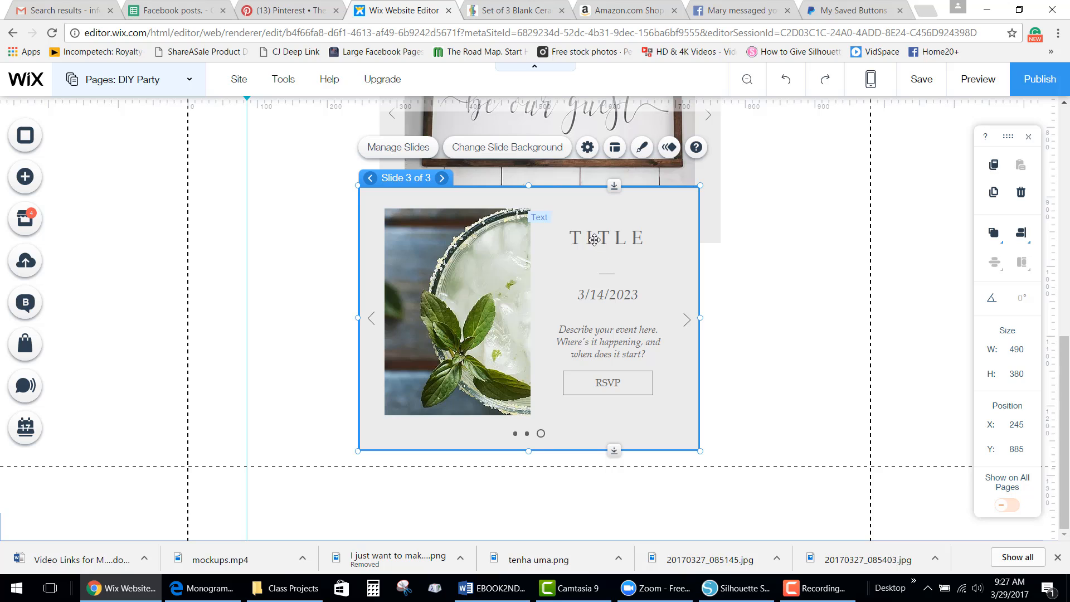
left_click(442, 179)
left_click(442, 178)
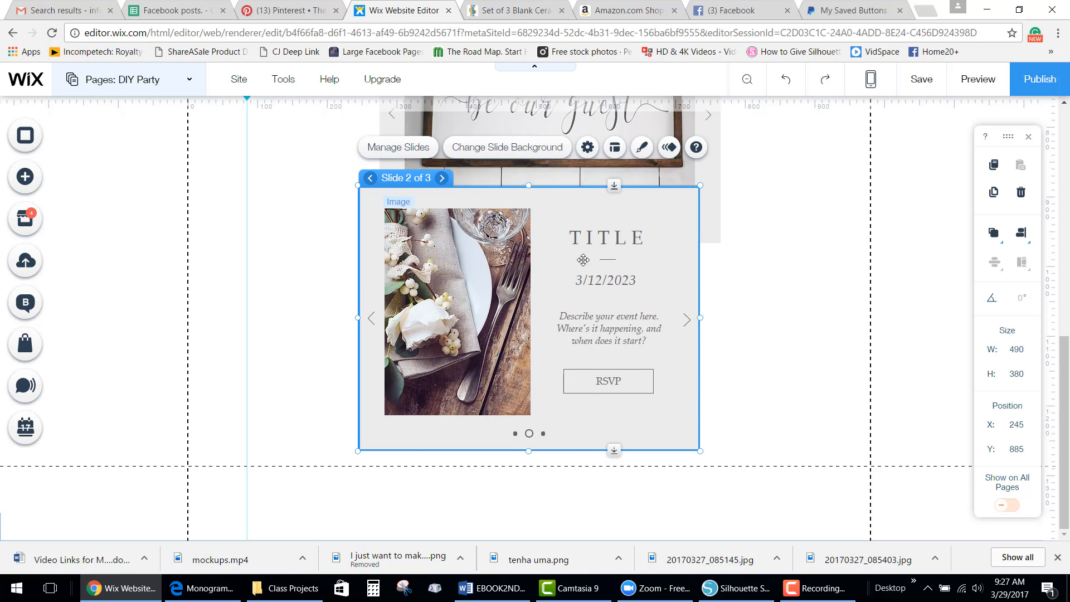
left_click(597, 238)
key("Delete")
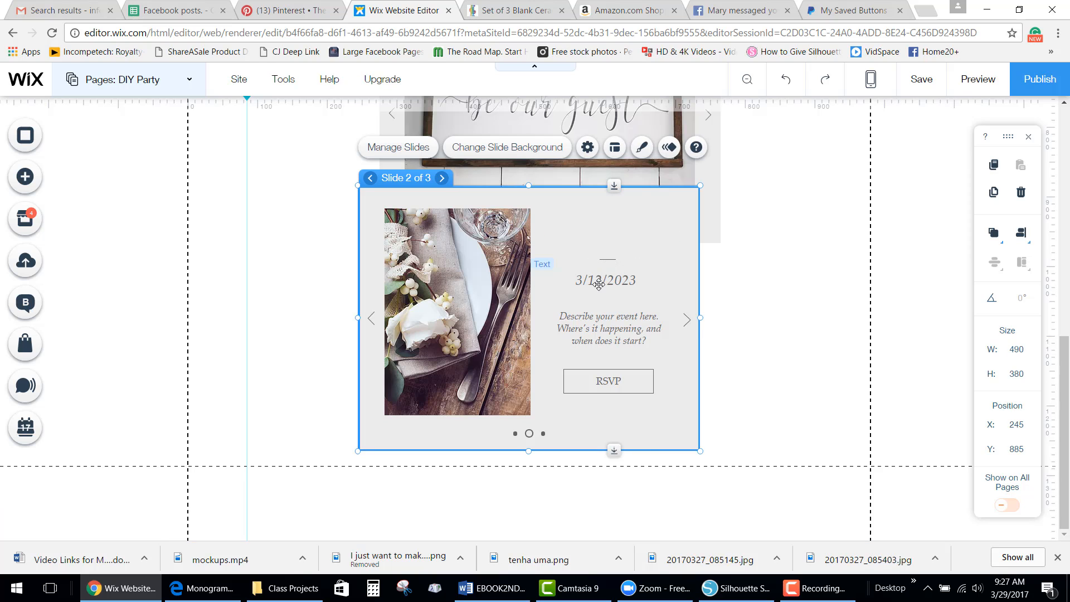
left_click(603, 281)
key("Delete")
left_click(603, 336)
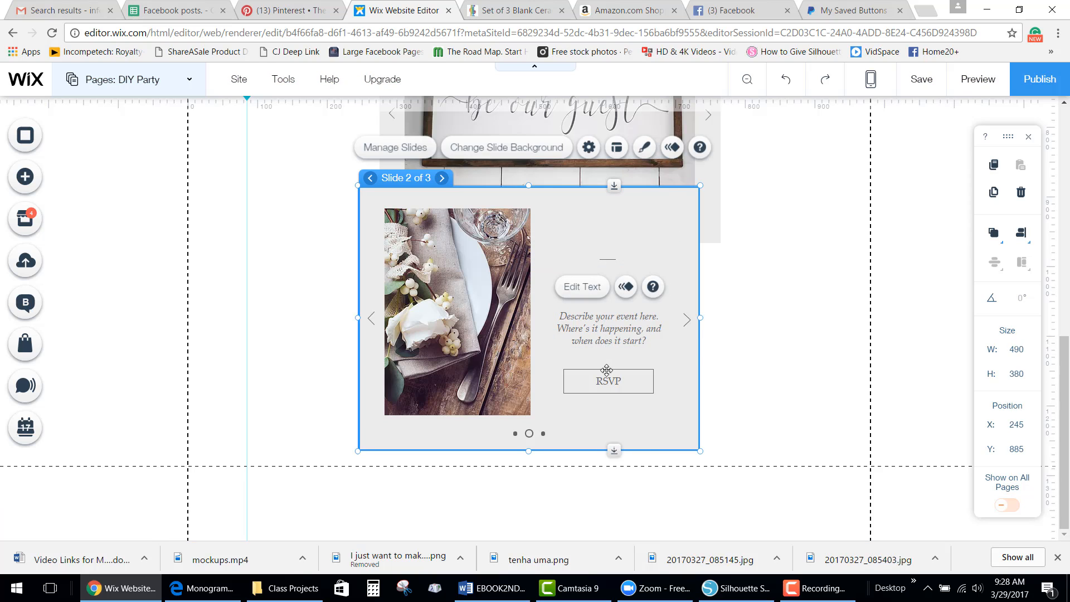
key("Delete")
left_click(608, 379)
key("Delete")
left_click(608, 262)
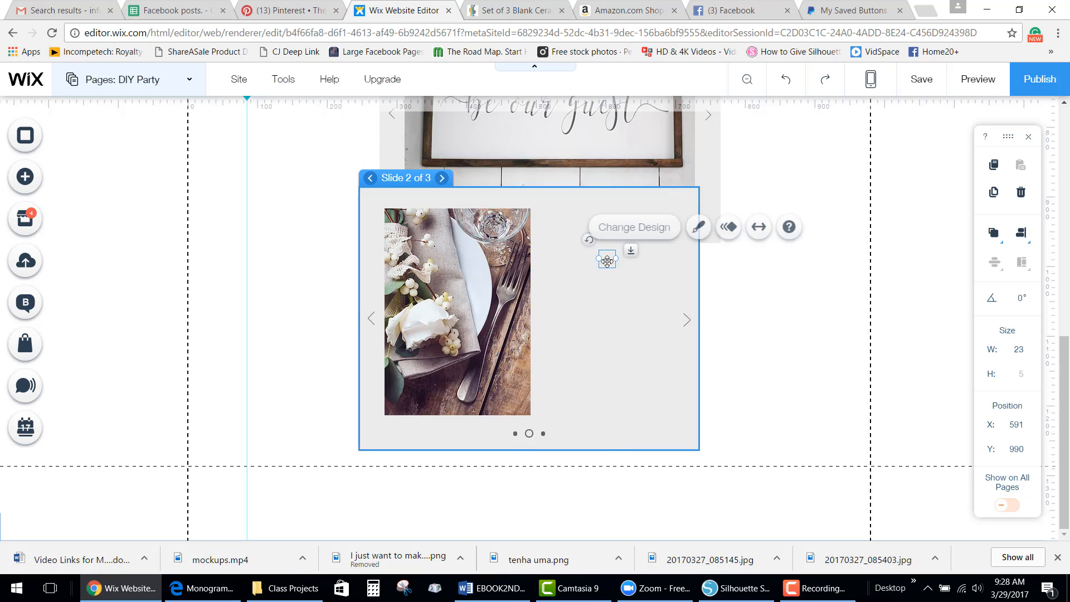
key("Delete")
Step: Centre the second slide's table-setting image, replacing it with the framed "Adventure Awaits" sign photo, widened to about 221 px
left_click(524, 362)
left_click_drag(477, 323, 545, 318)
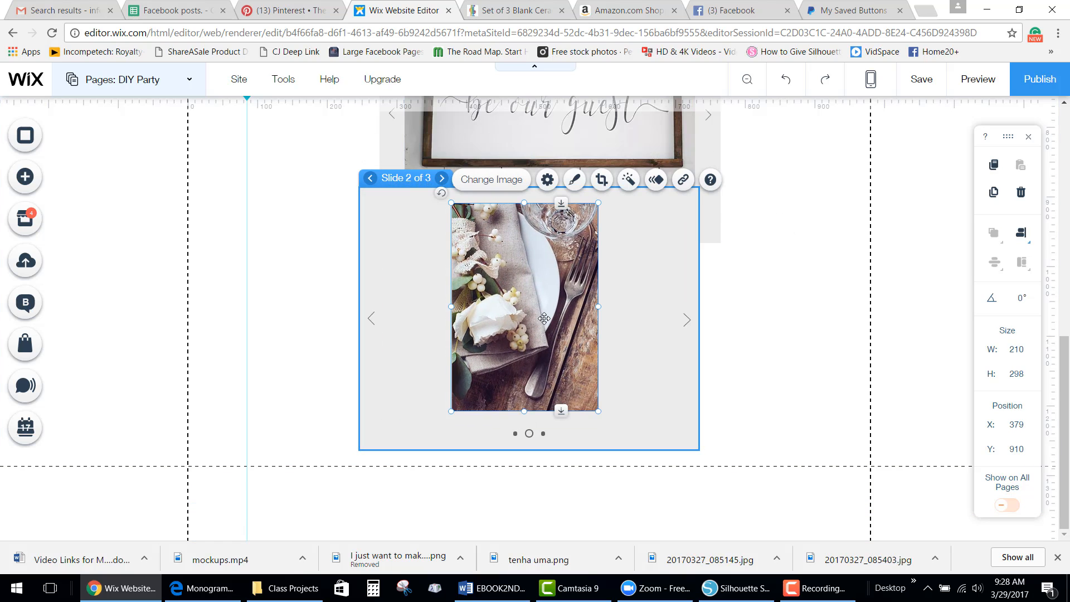
left_click(488, 180)
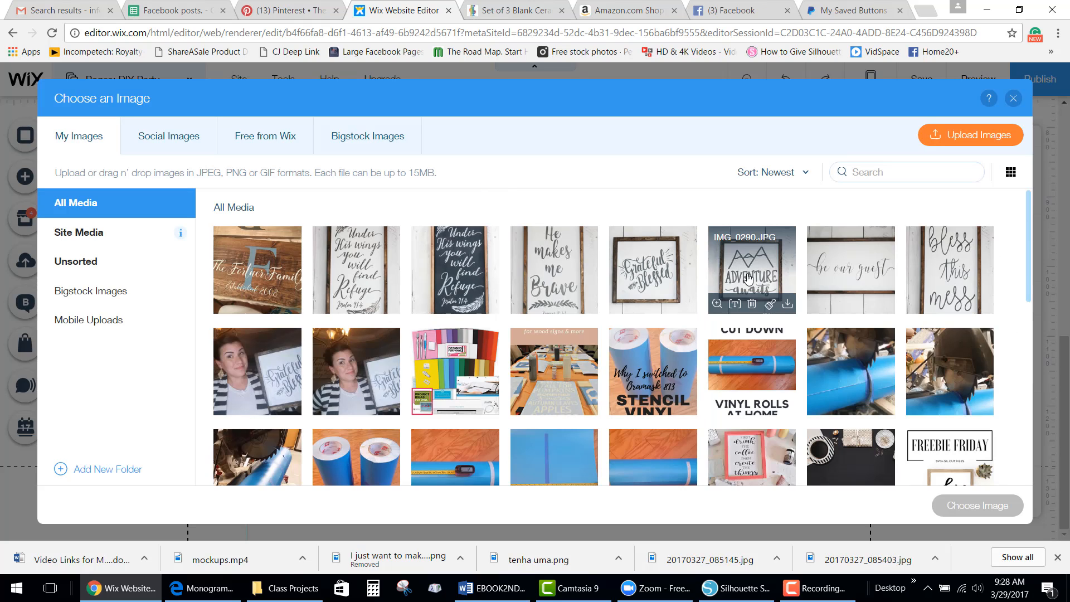
left_click(749, 274)
left_click(976, 506)
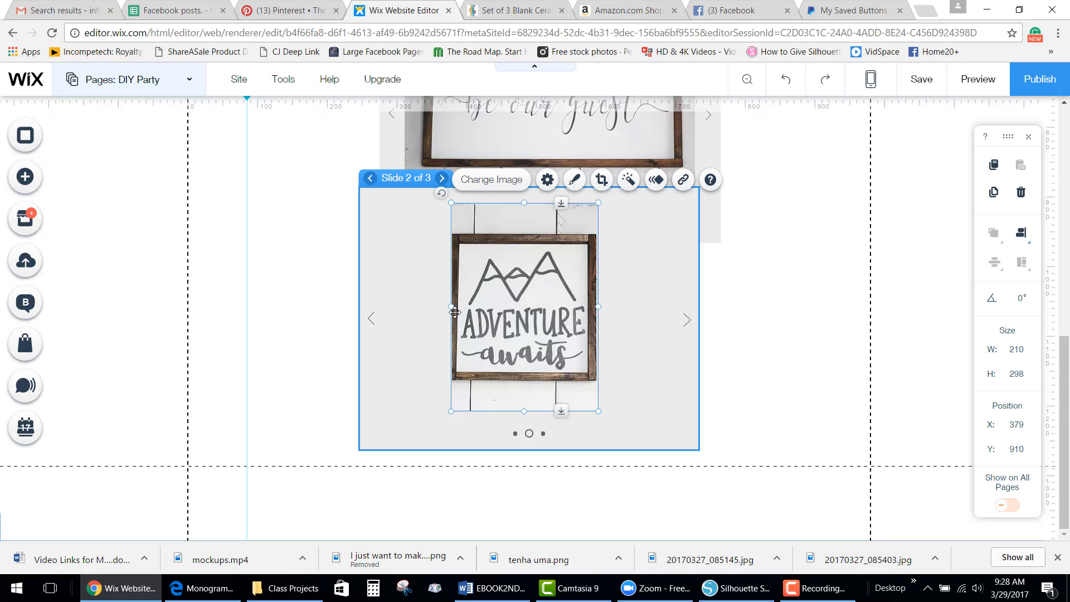
mouse_move(451, 309)
left_mouse_down()
mouse_move(413, 304)
mouse_move(442, 315)
left_mouse_up()
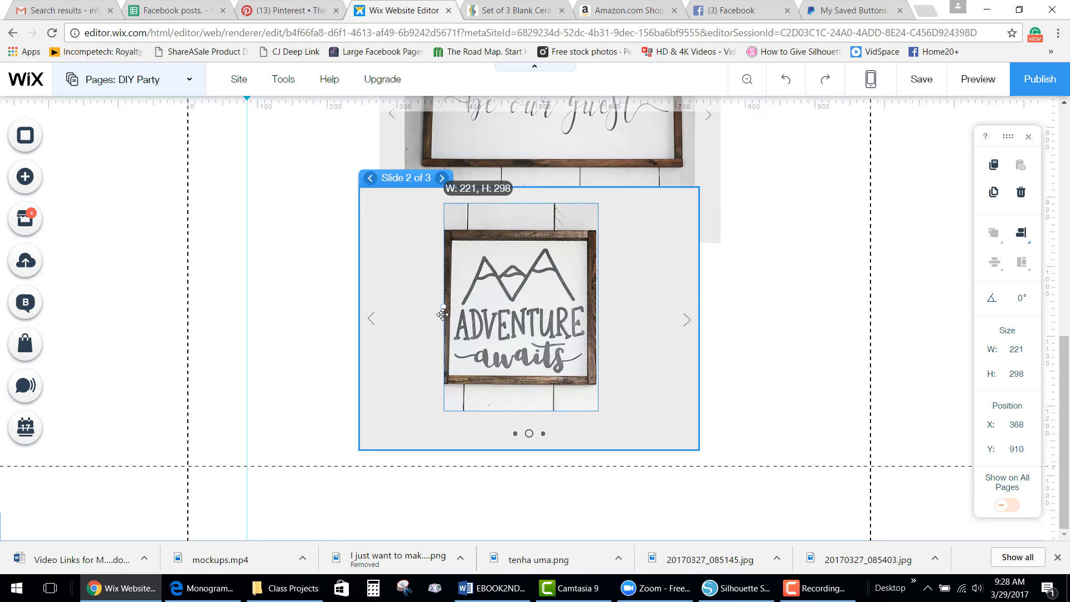
Step: Delete the third slide, with the cocktail image, from the new slideshow
left_click(442, 179)
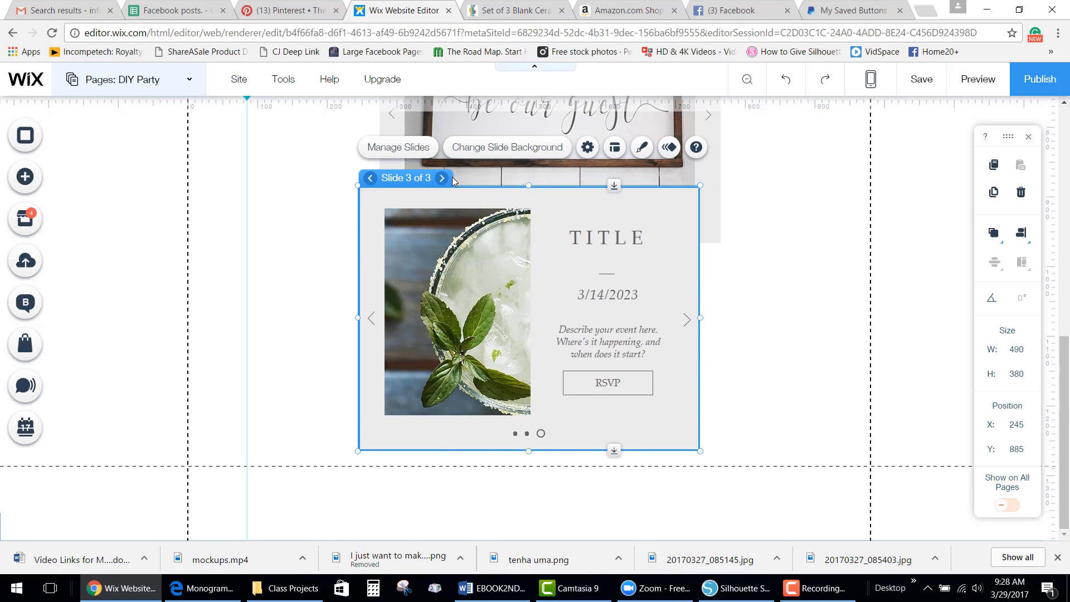
left_click(425, 150)
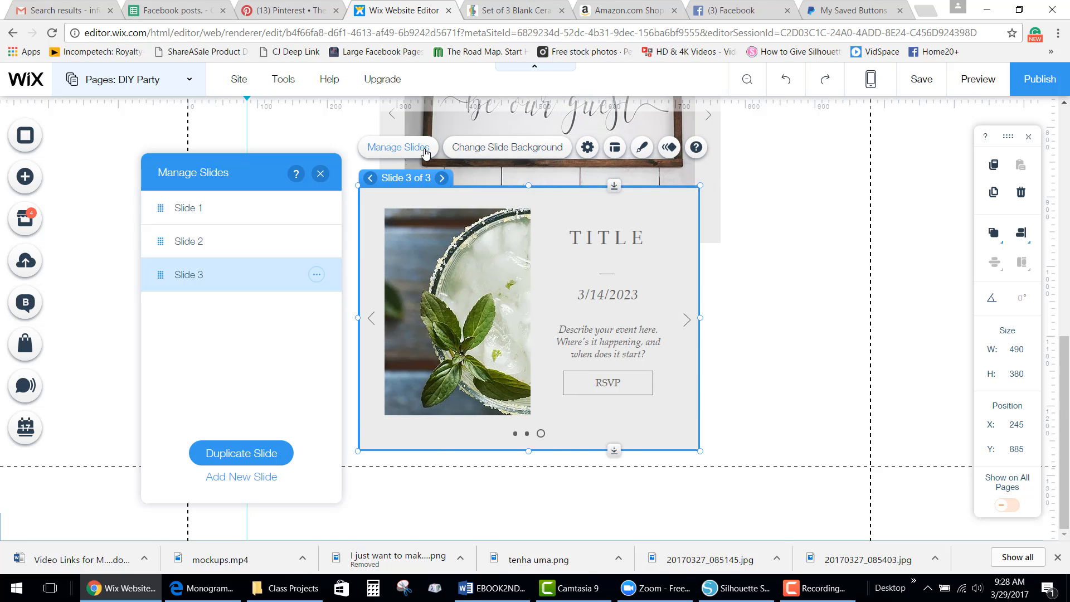
left_click(317, 275)
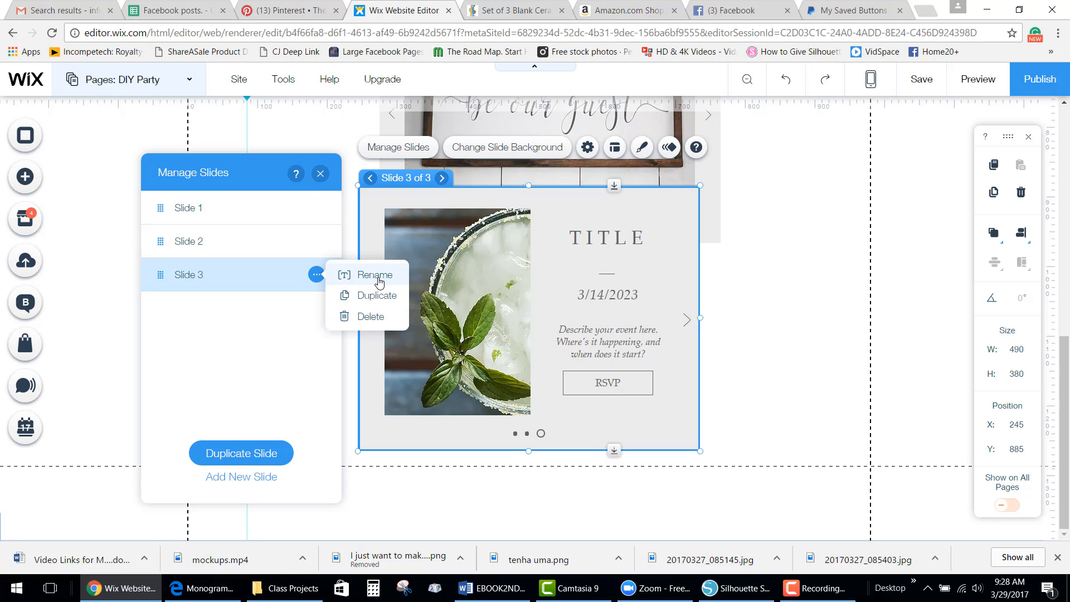
left_click(369, 317)
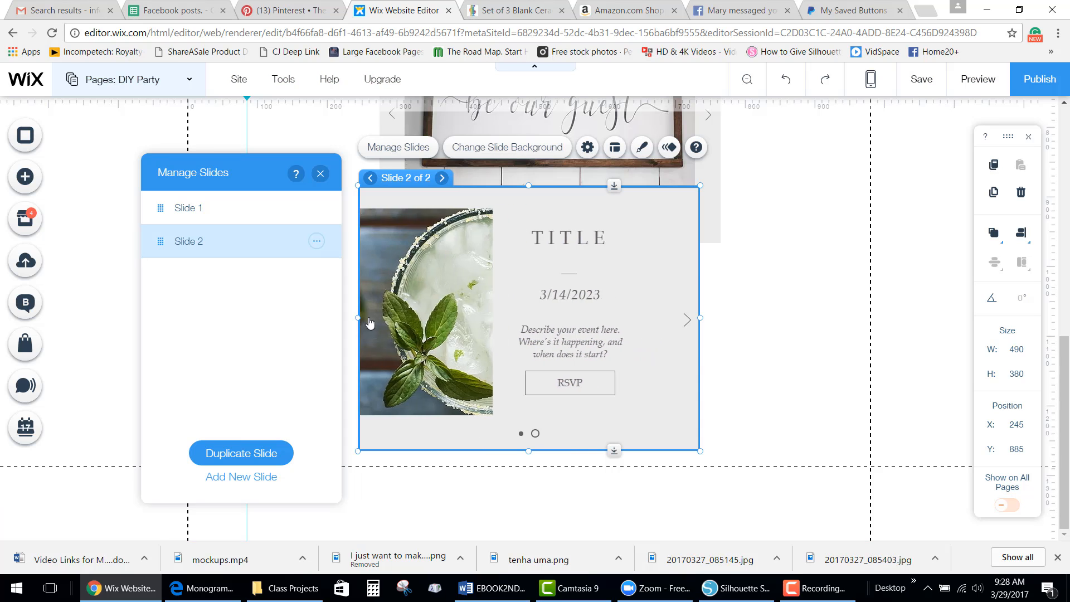
Step: Nudge the "Adventure Awaits" photo slightly down and to the right within its slide
left_click(778, 303)
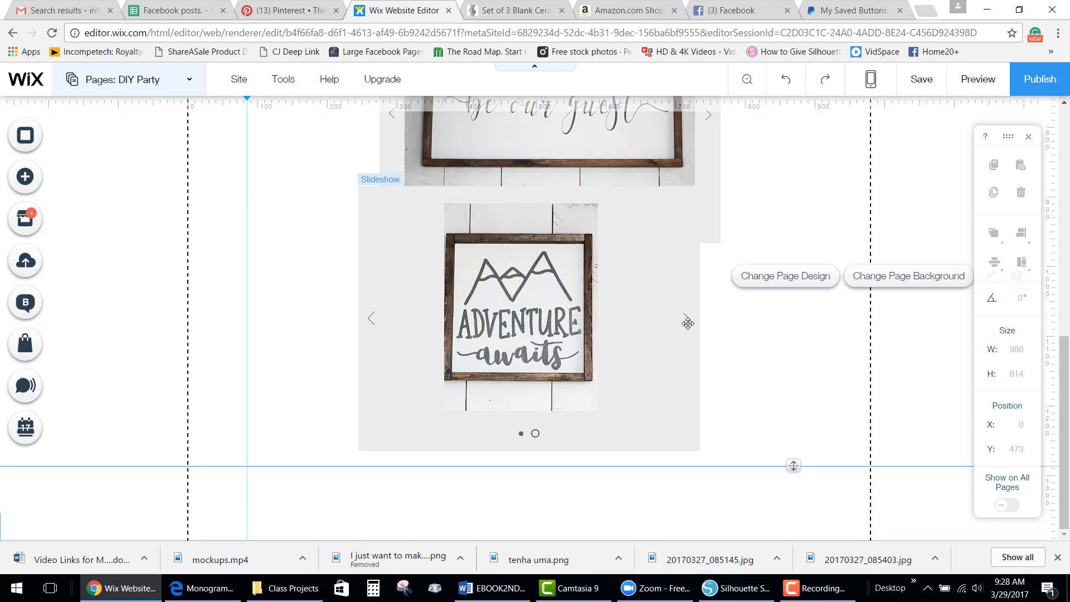
mouse_move(494, 322)
left_mouse_down()
mouse_move(502, 350)
mouse_move(499, 334)
left_mouse_up()
left_click(381, 296)
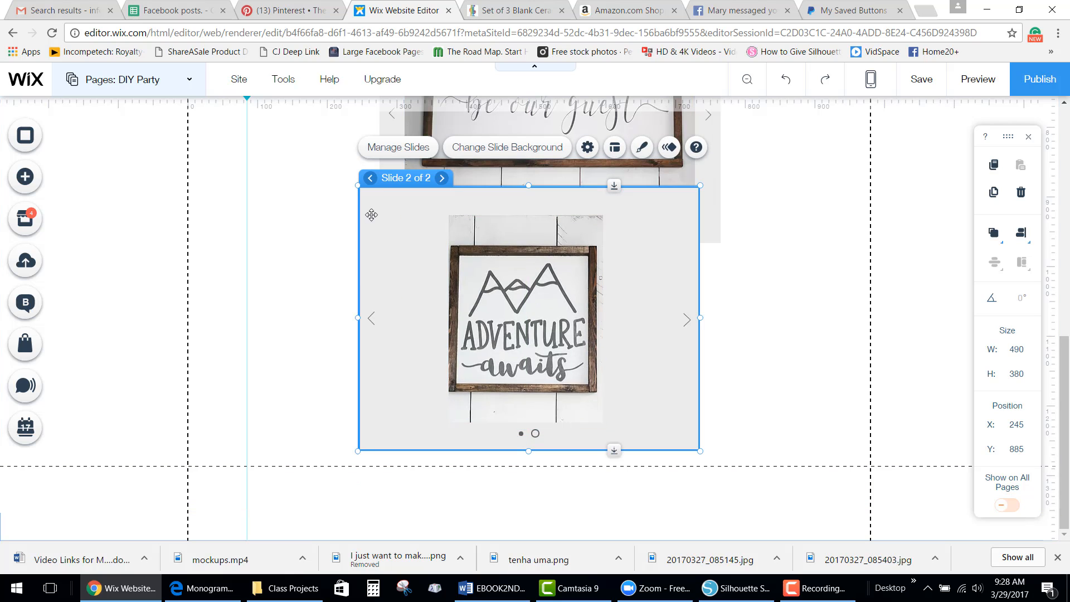
Step: Move the new slideshow below the Buy Now payment options, to about X 266, Y 1257
left_click_drag(372, 213, 402, 453)
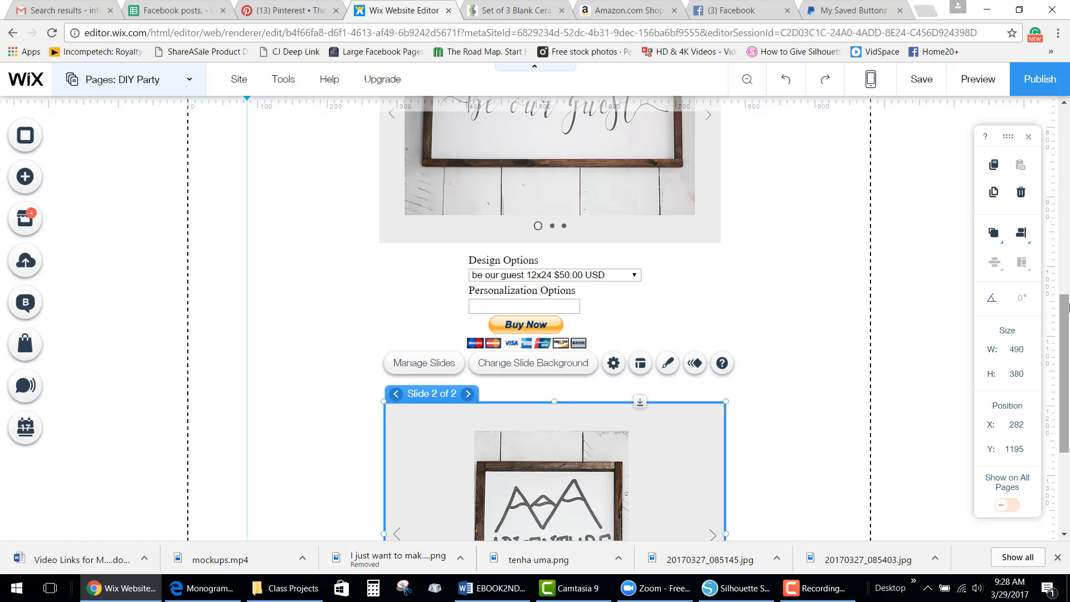
scroll(1065, 335, "down", 4)
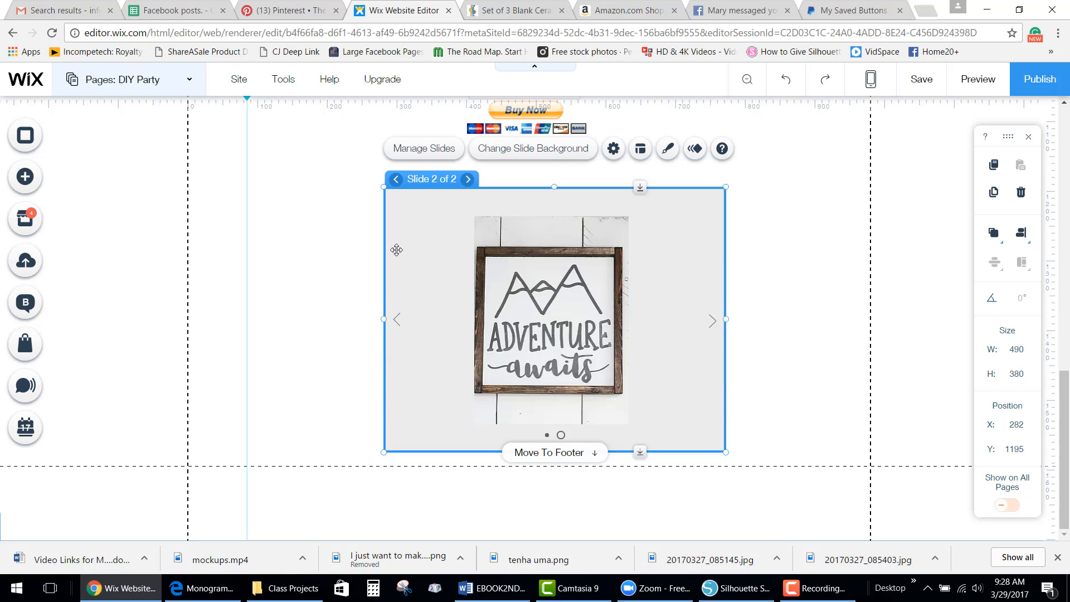
left_click_drag(394, 250, 389, 307)
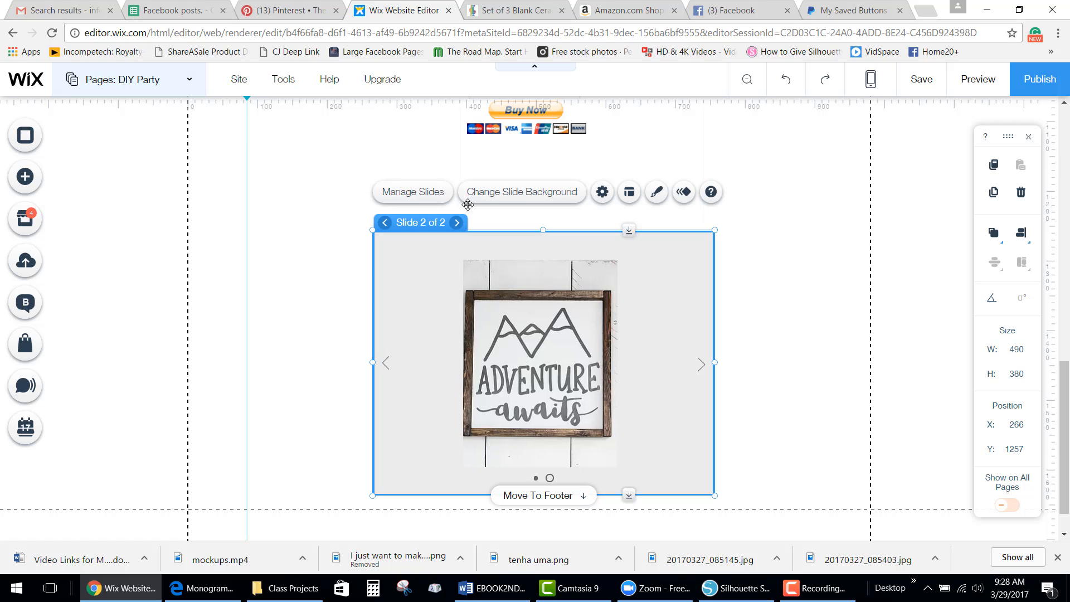
left_click(751, 254)
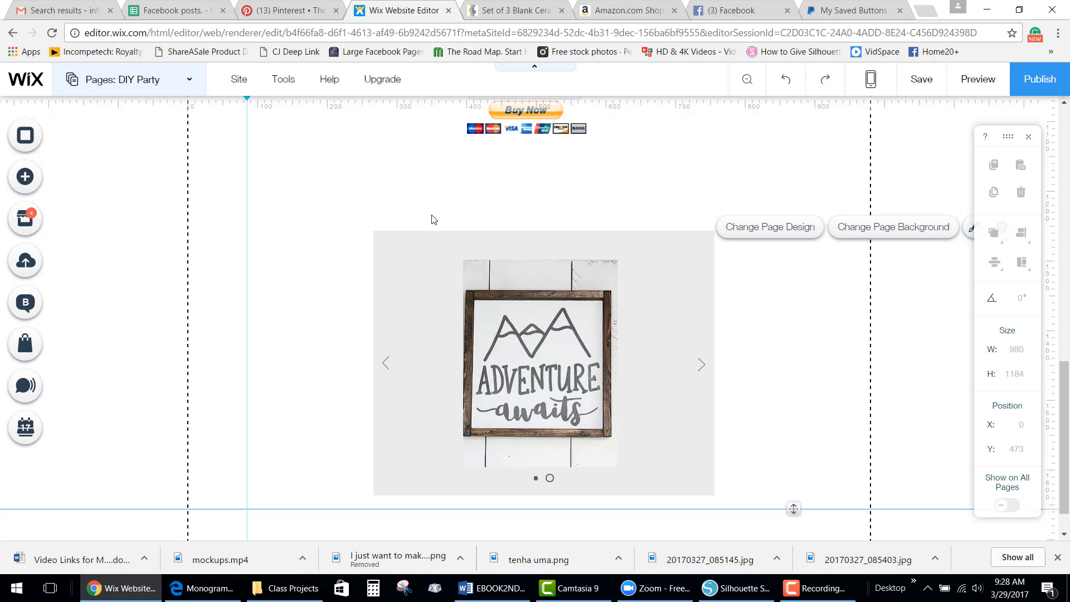
Step: Add a Big Title text over the new slideshow reading "Paint Party" with "4/23" on a second line
left_click(48, 179)
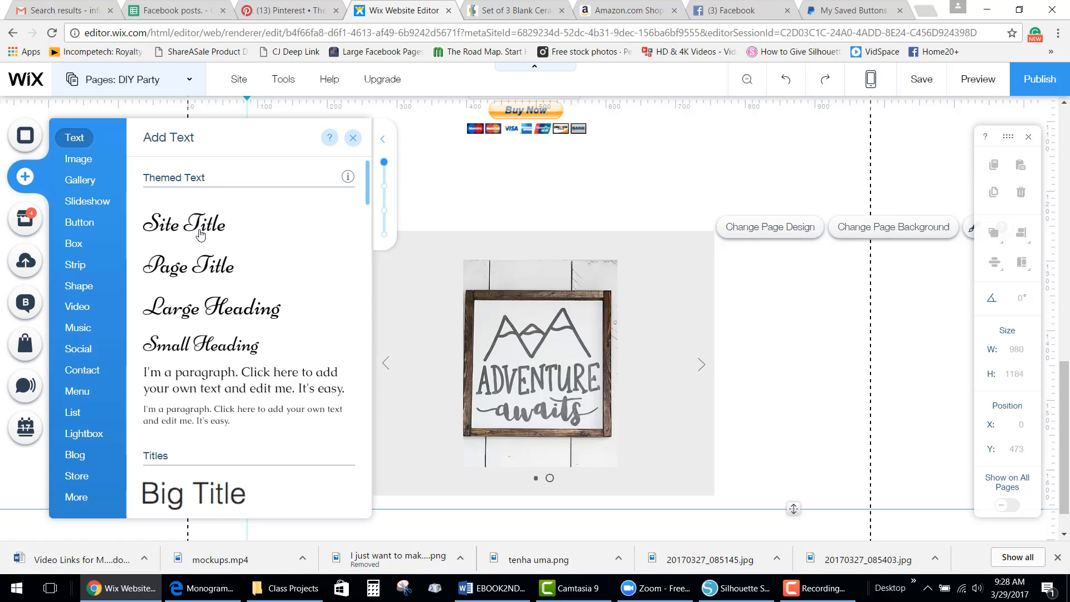
left_click_drag(198, 493, 521, 292)
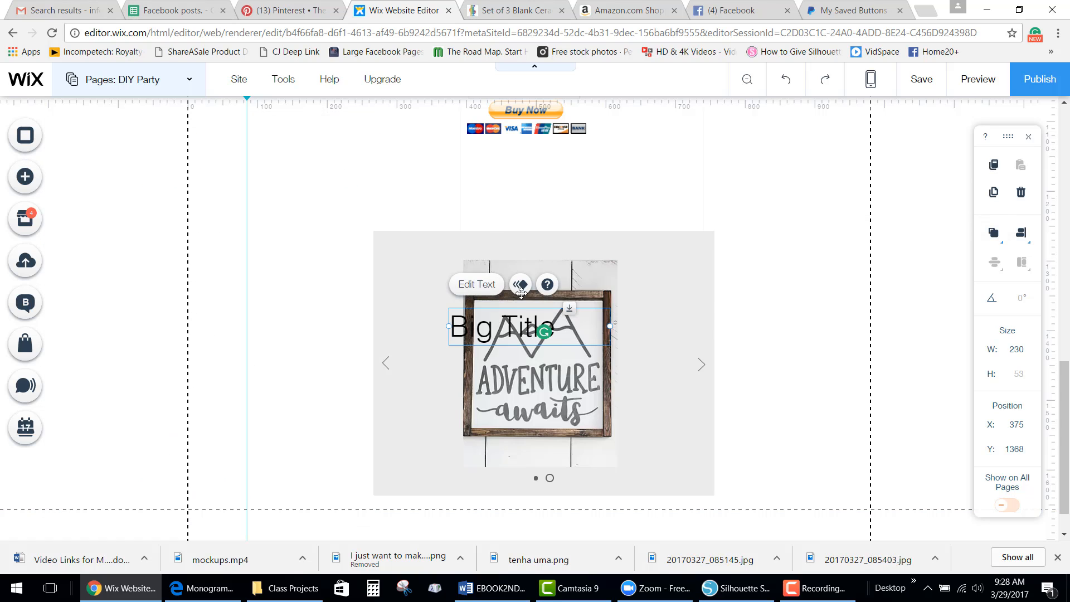
left_click(482, 294)
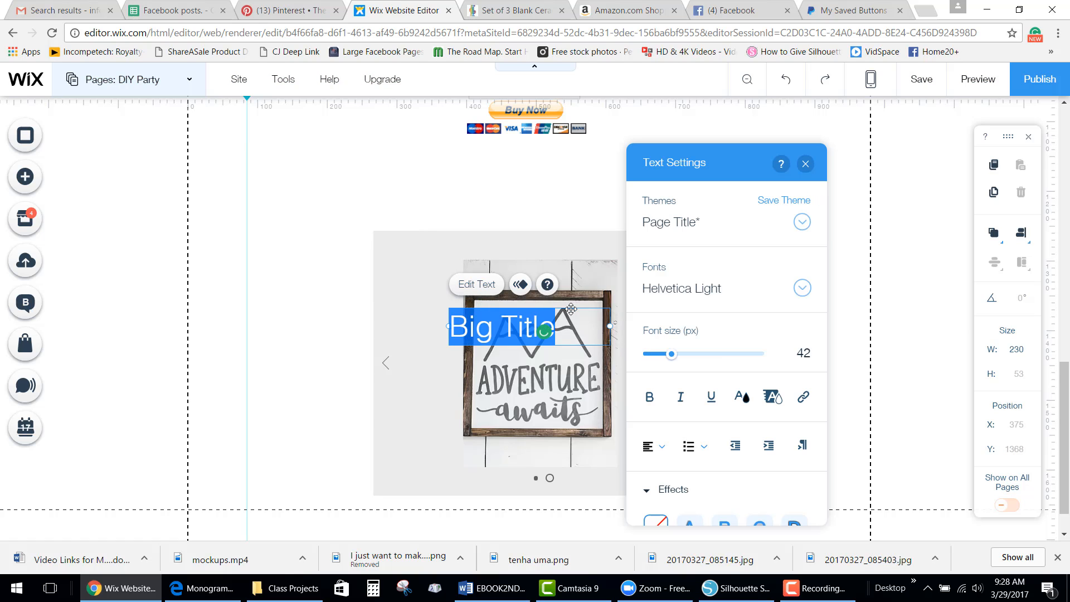
type("P")
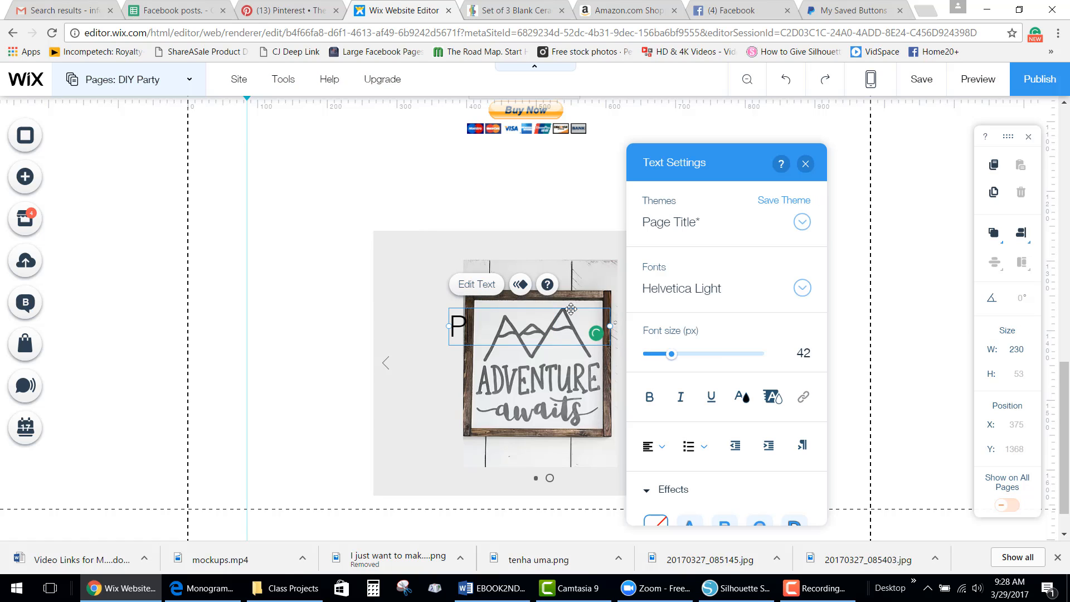
type("aint Part")
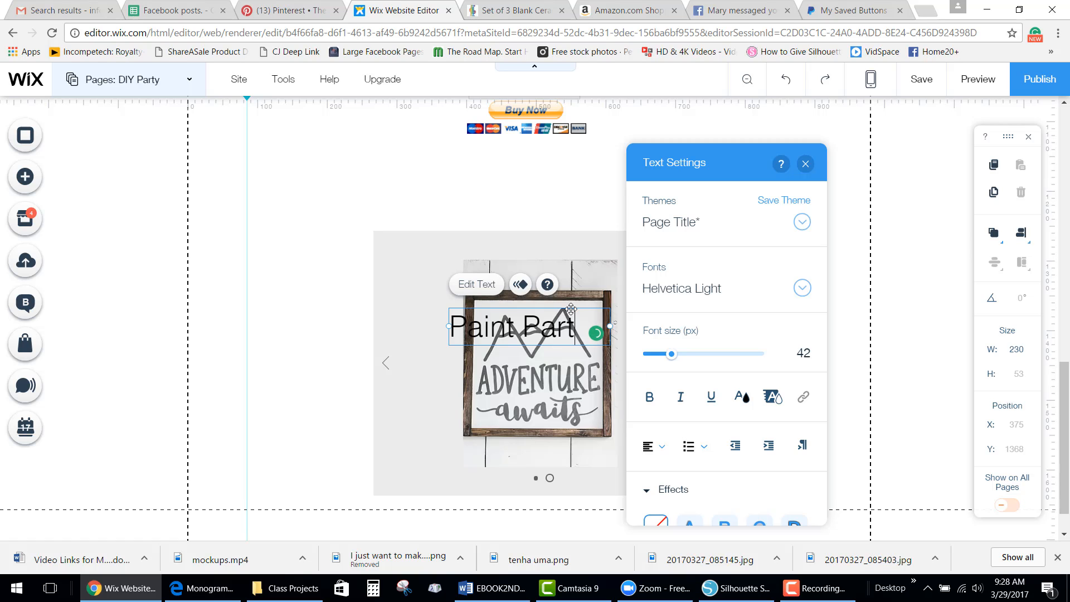
type("y")
key("Return")
type("4/23")
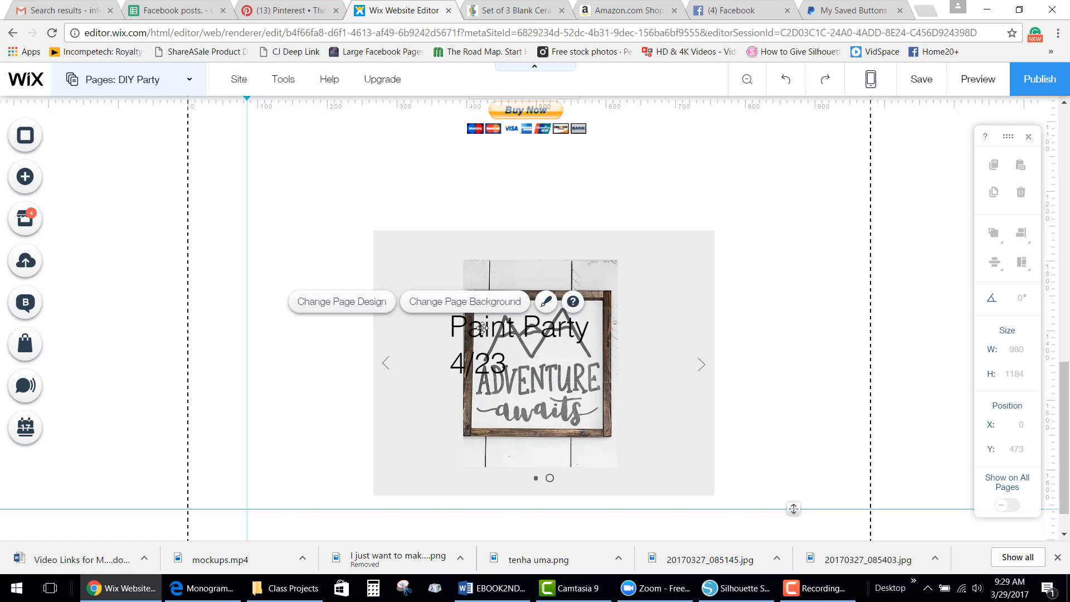
Step: Place the "Paint Party 4/23" title just above the slideshow at about X 332, Y 1195, widened to about 348 px to fit one line
mouse_move(481, 323)
left_mouse_down()
mouse_move(464, 194)
mouse_move(438, 194)
left_mouse_up()
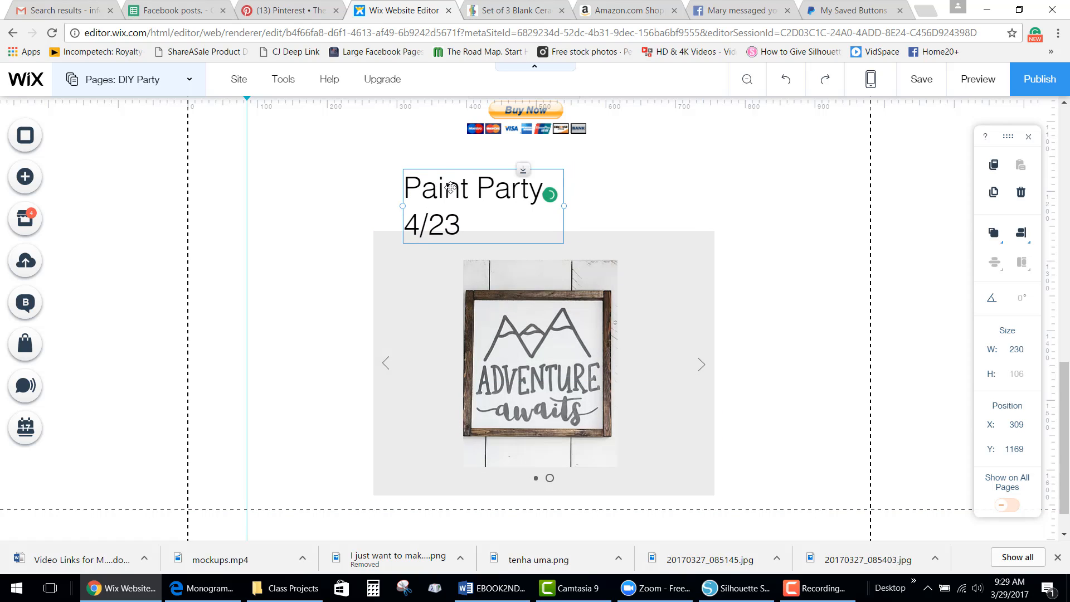
left_click_drag(564, 205, 645, 209)
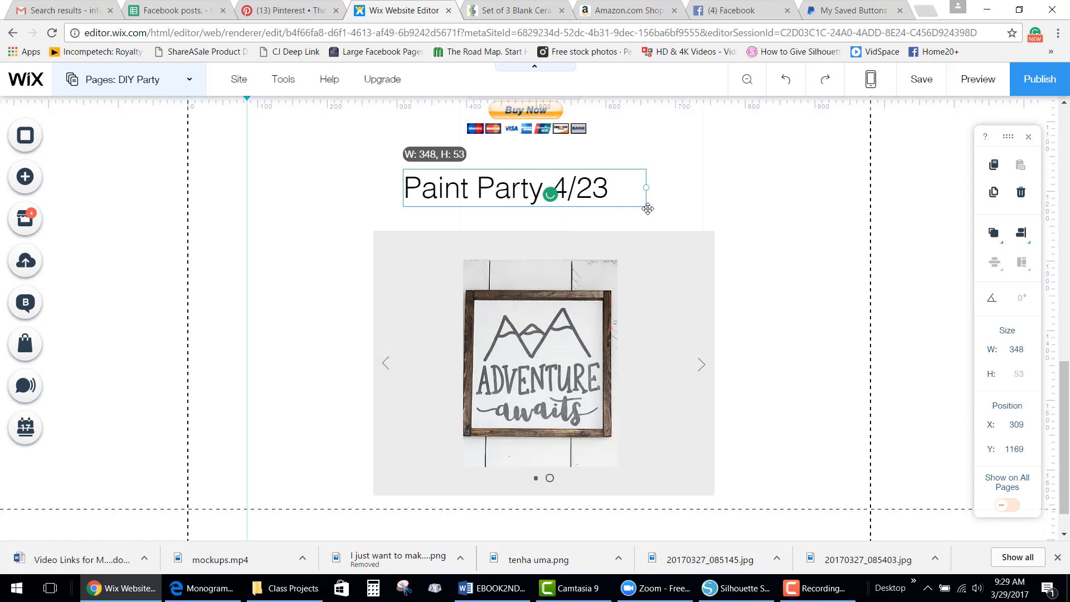
left_click_drag(481, 199, 497, 218)
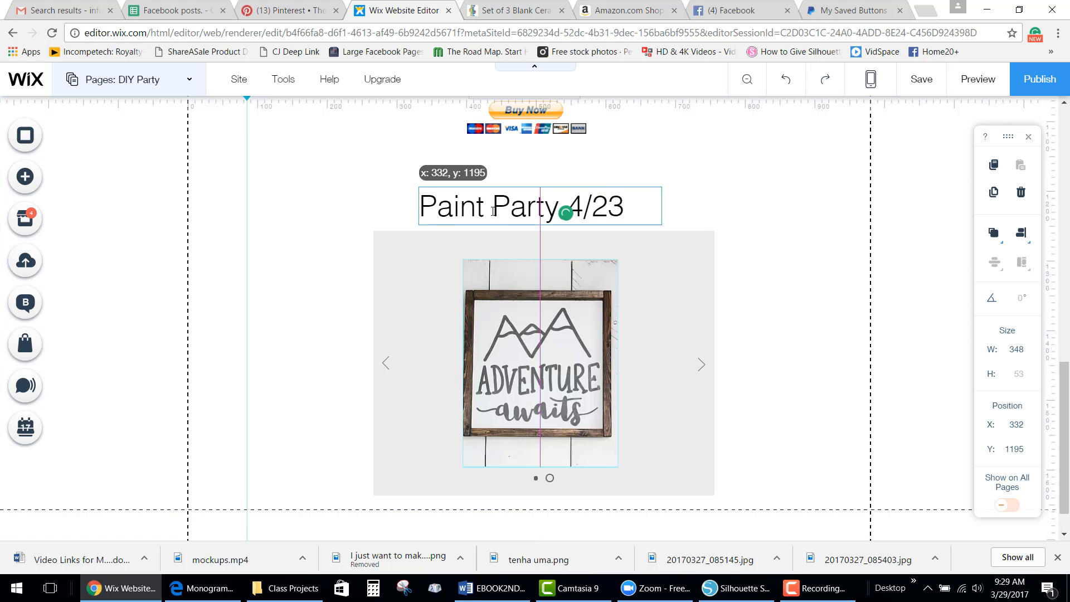
left_click(770, 260)
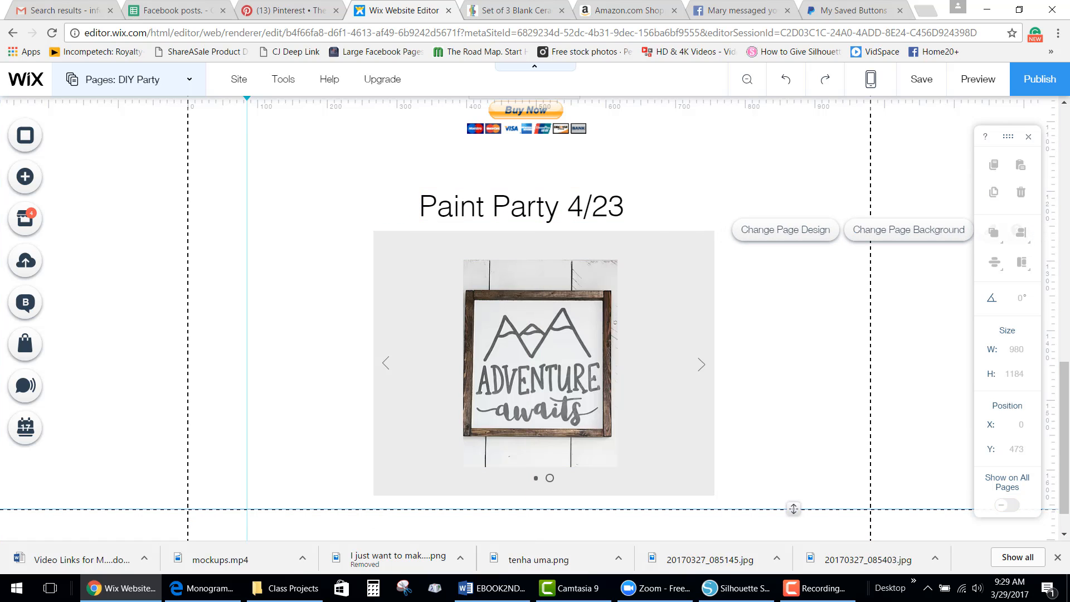
Step: Show the slideshow's other slide, with the "Grateful and Blessed" sign, to check it
scroll(1059, 371, "down", 1)
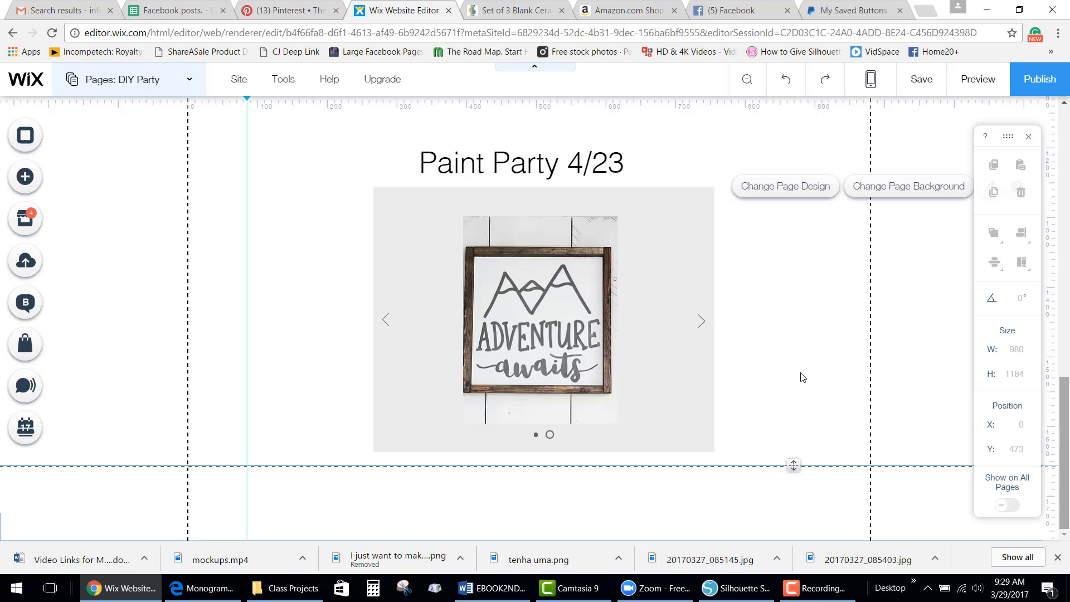
left_click(701, 327)
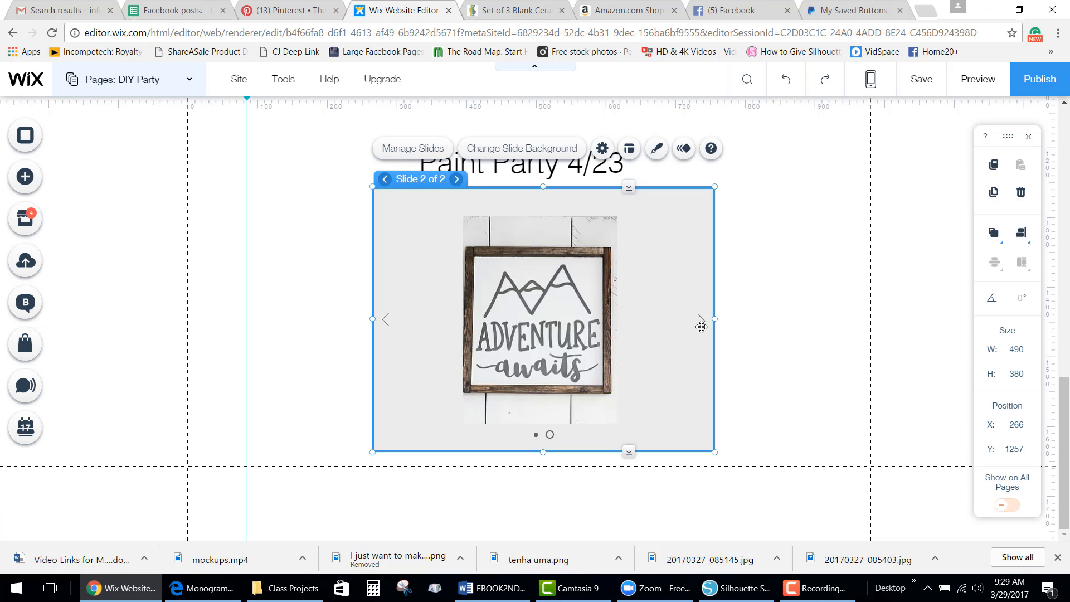
left_click(458, 180)
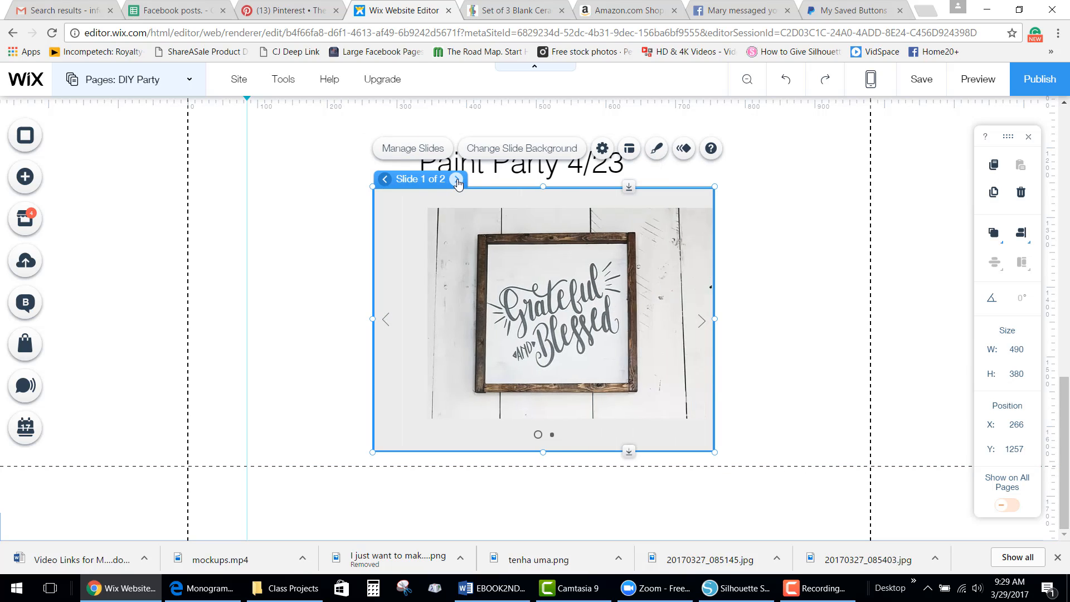
left_click(796, 320)
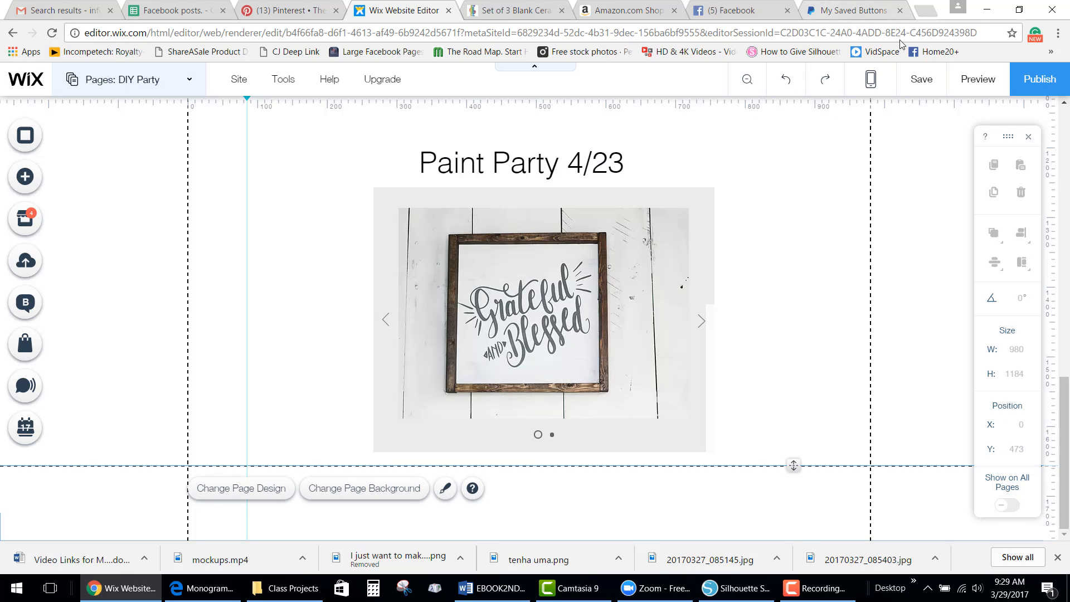
Step: Switch to PayPal's saved buttons page and start creating a new payment button
left_click(848, 12)
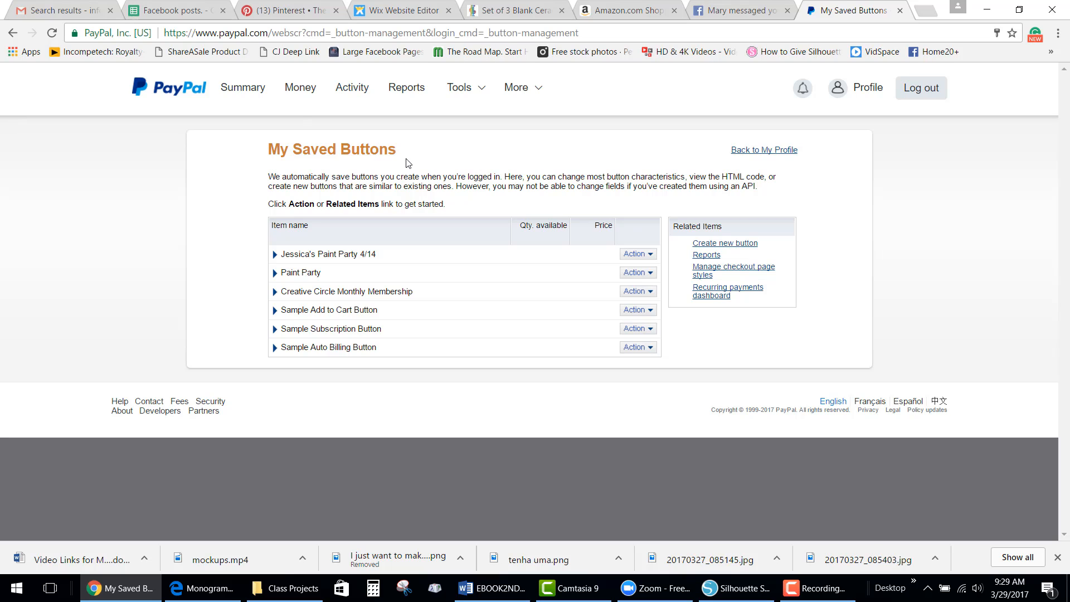
mouse_move(475, 94)
left_click(737, 244)
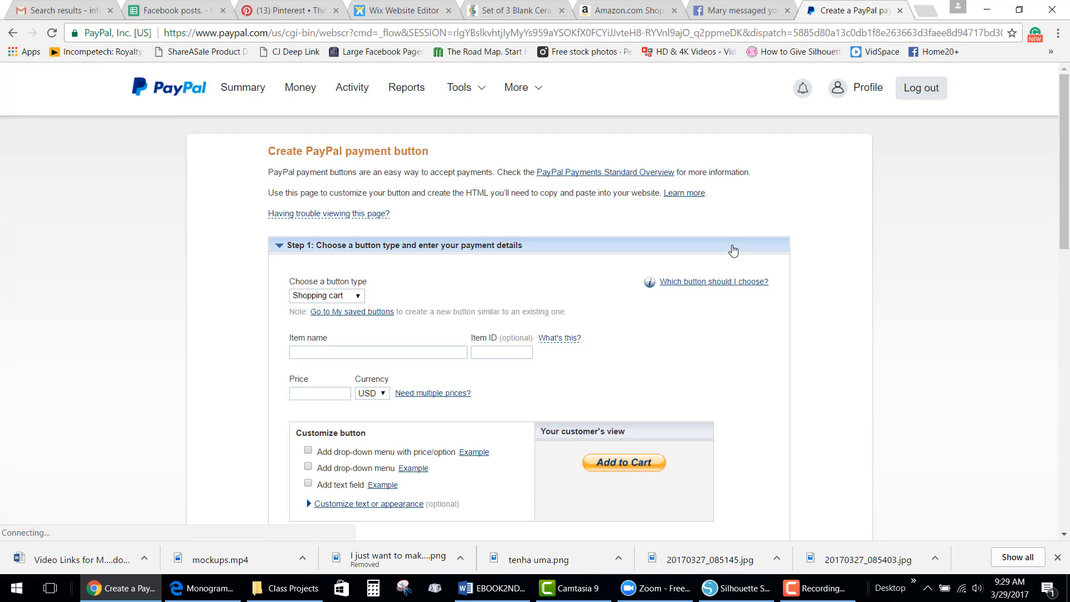
Step: Set the payment button type to Buy Now and enter the item name "Paint Party 4/23"
scroll(1063, 238, "down", 3)
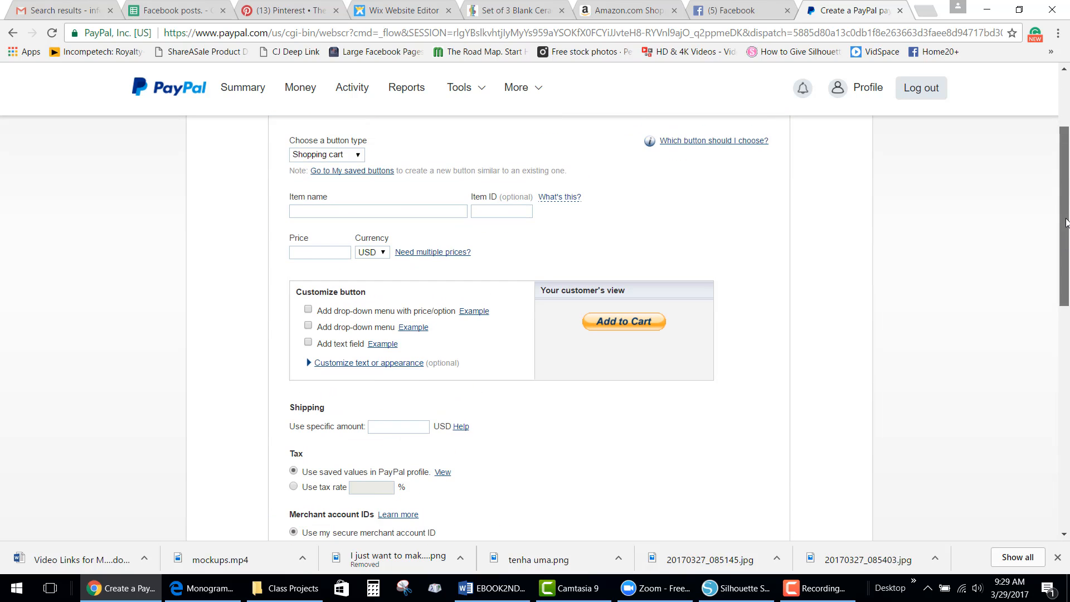
left_click(359, 158)
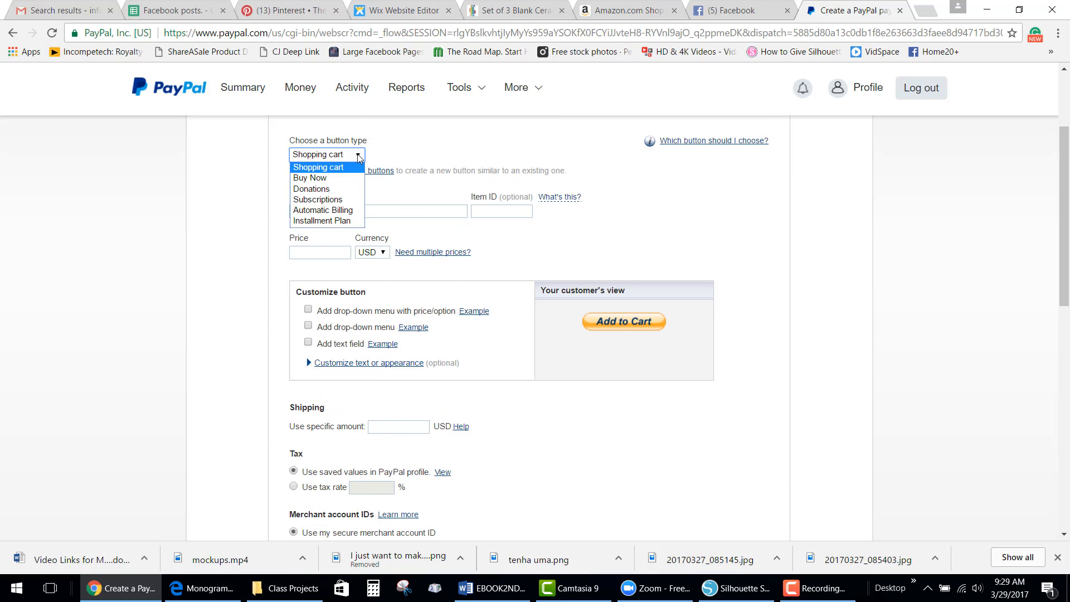
left_click(319, 179)
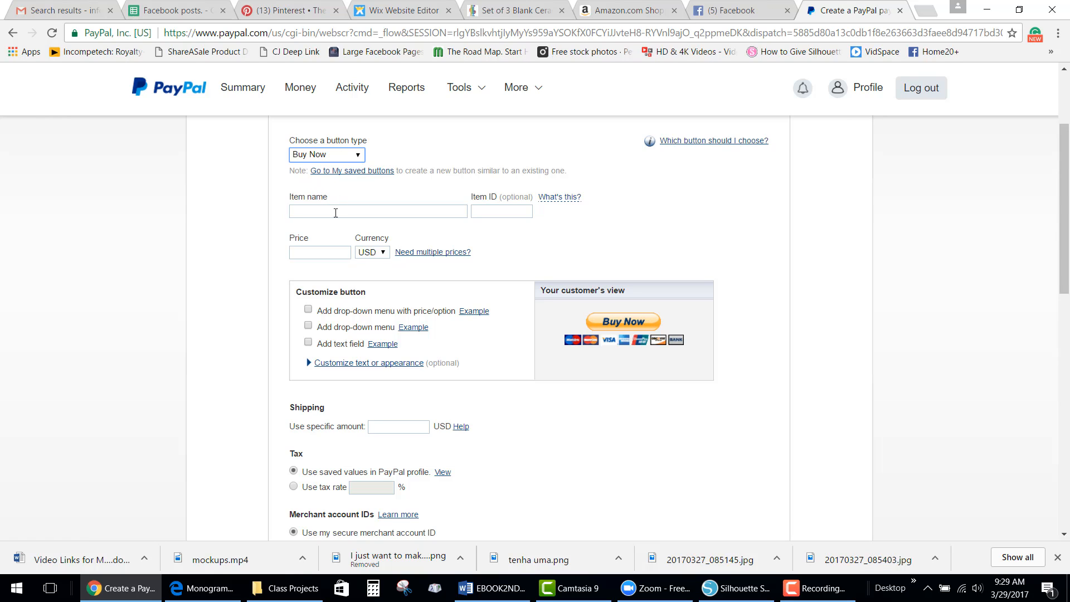
left_click(325, 212)
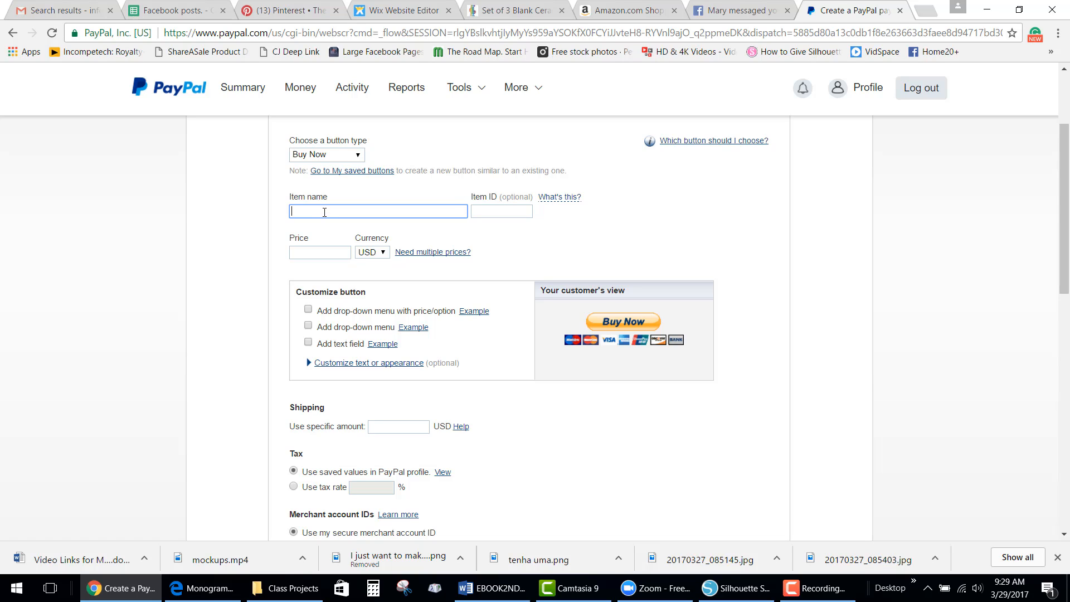
type("Paint Party 4/23")
Step: Read the help on giving an item multiple prices and close it
left_click(317, 253)
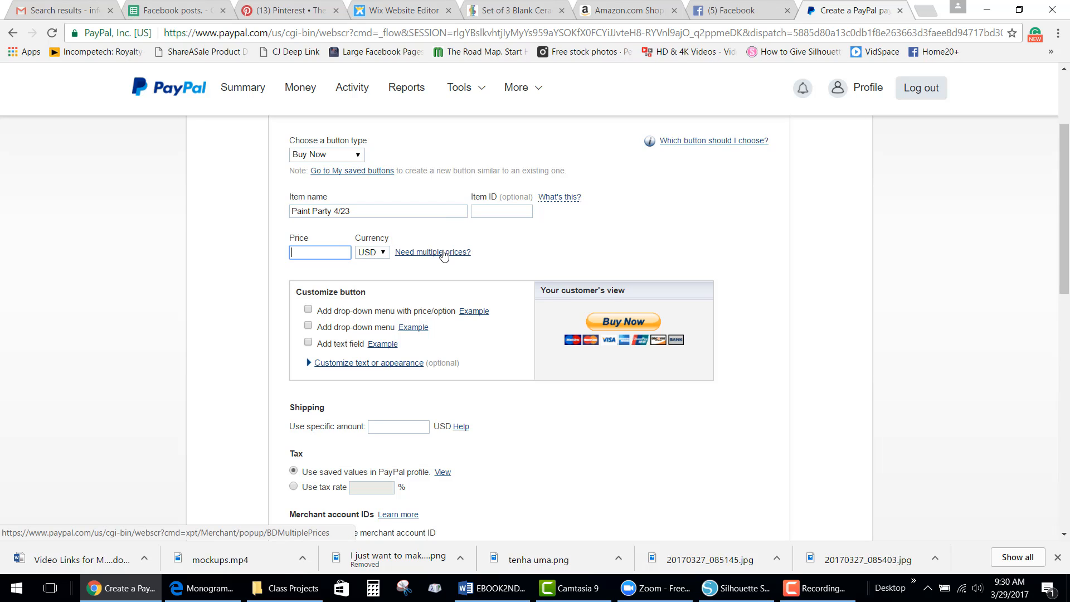
left_click(443, 257)
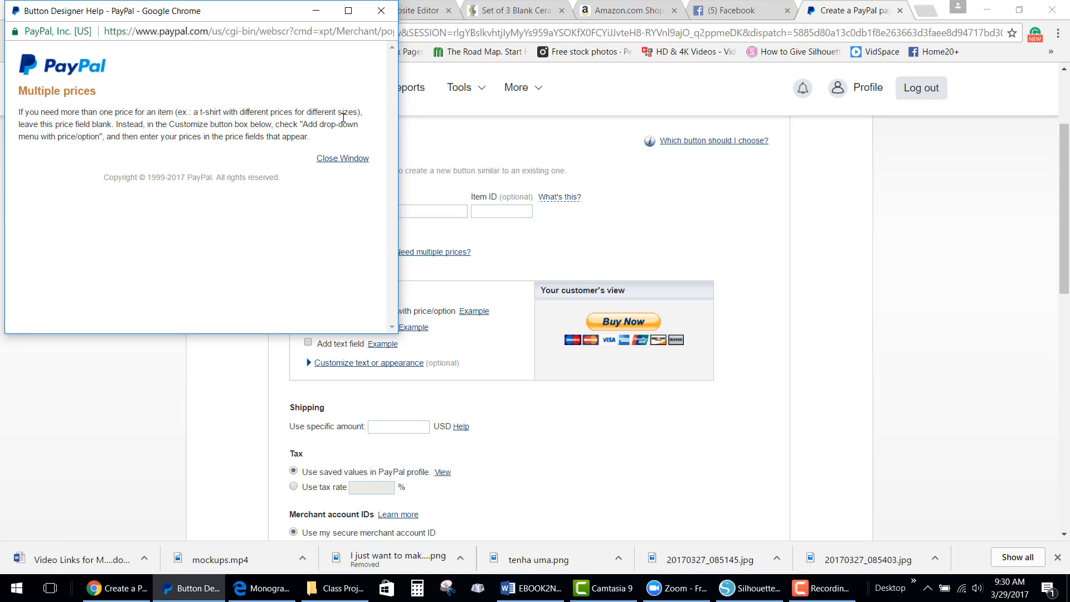
left_click(381, 11)
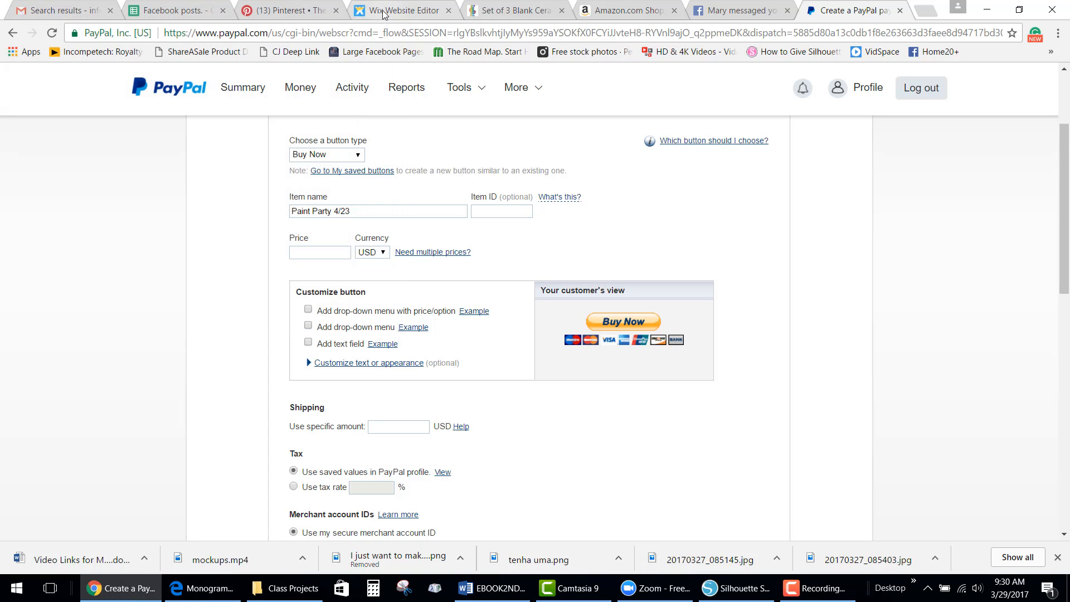
Step: Add a drop-down menu with price/option to the button and name it "Design Options"
scroll(501, 257, "down", 2)
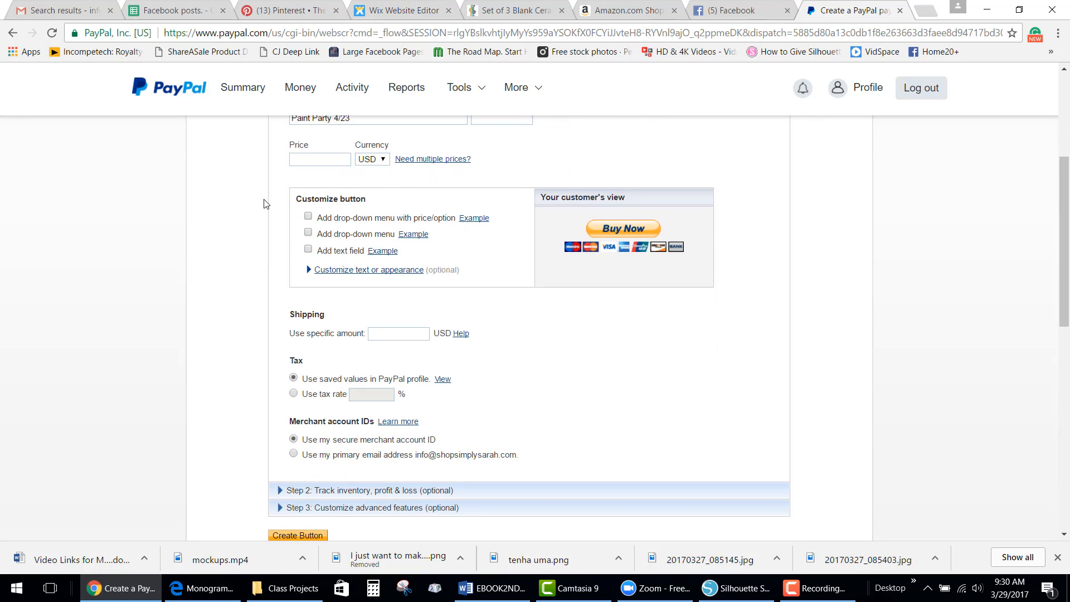
left_click(308, 217)
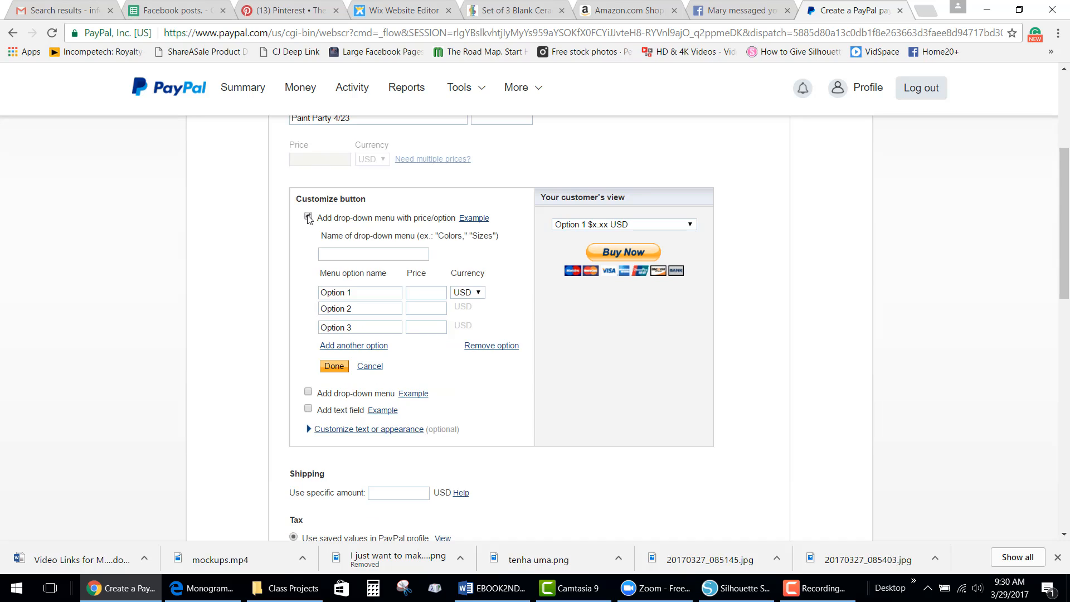
left_click(371, 256)
type("De")
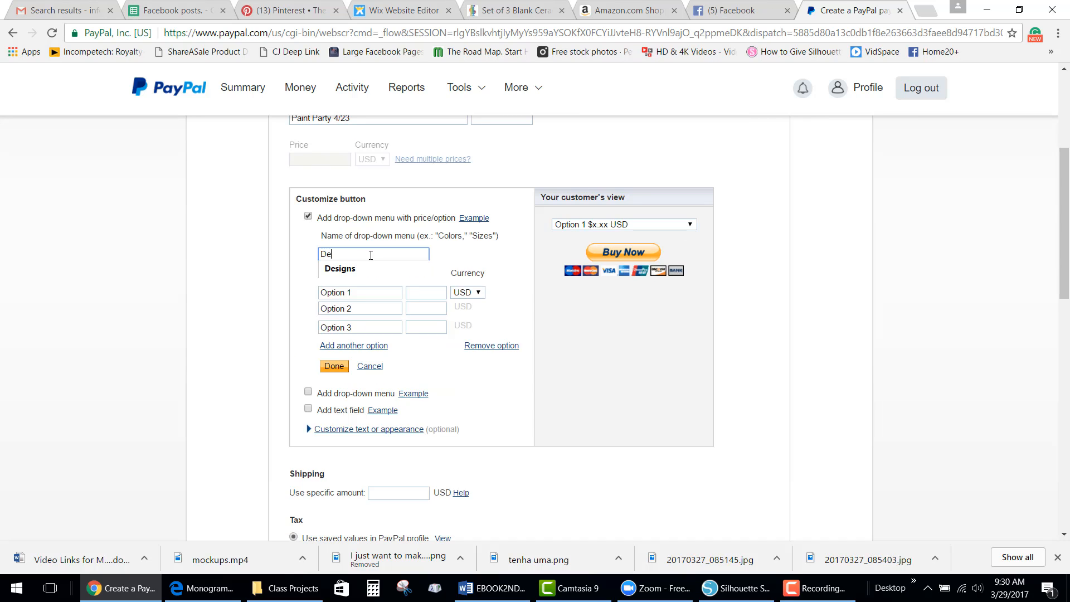
type("sign Options")
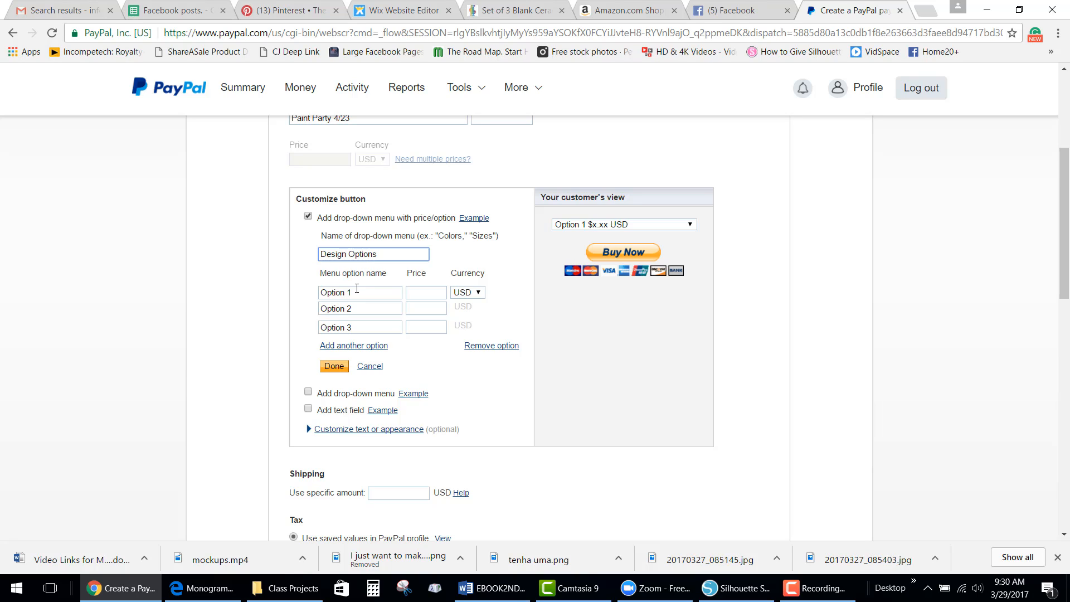
Step: Name the first menu option "12x12 Adventure awaits with frame" and set its price to 35.00
left_click_drag(357, 292, 315, 295)
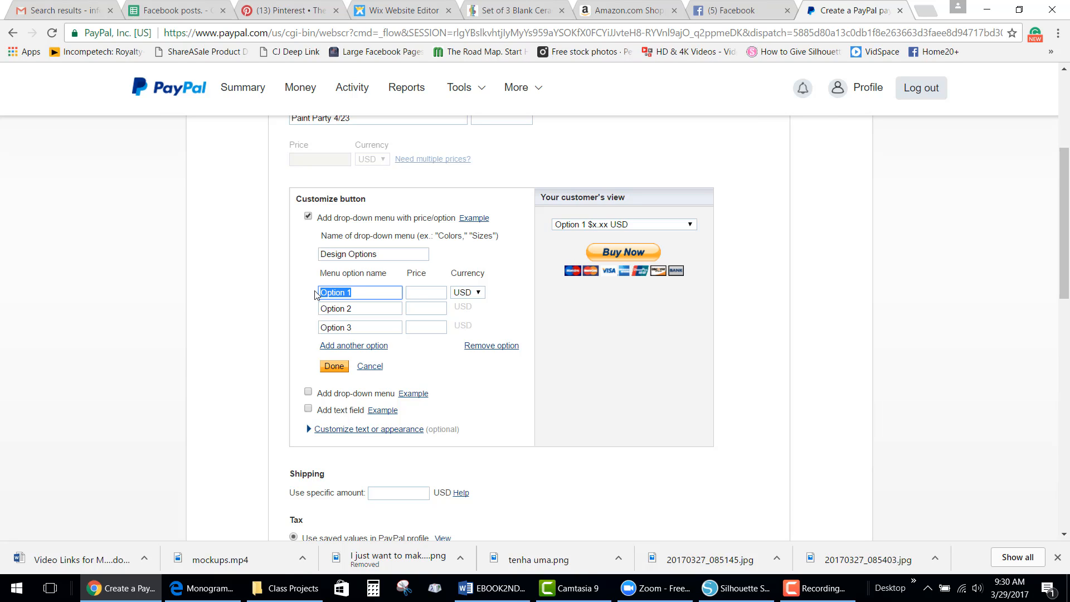
type("12x")
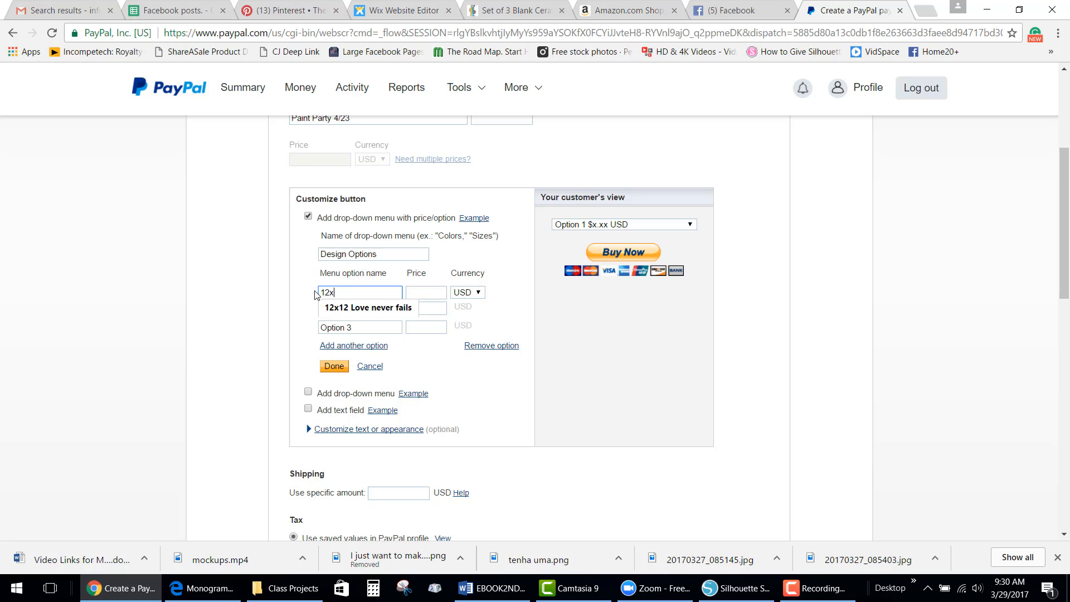
type("12 Adeve")
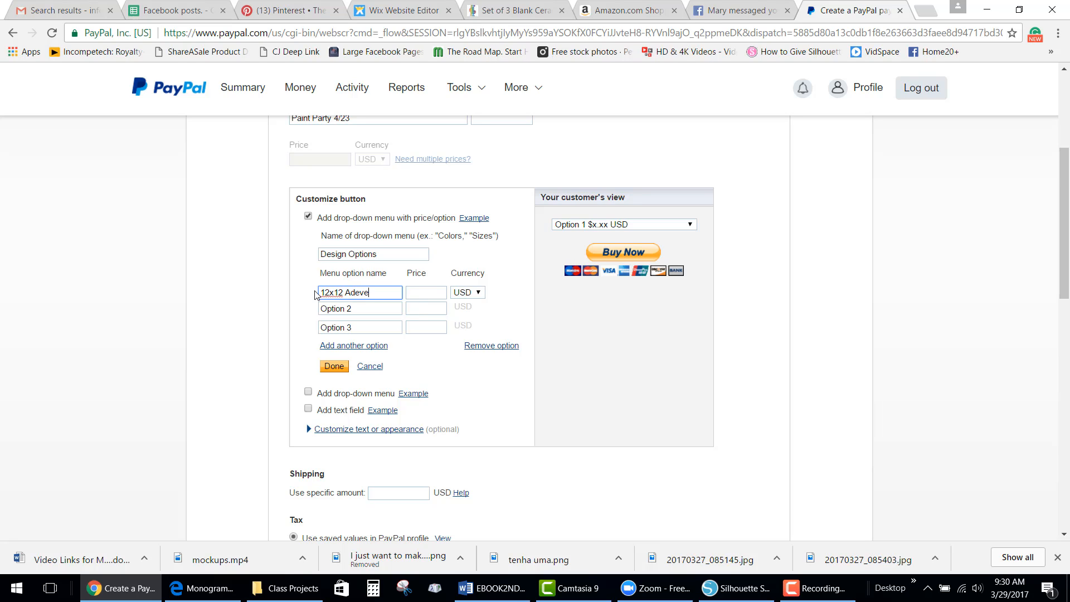
key("BackSpace")
key("BackSpace")
type("enture awaits")
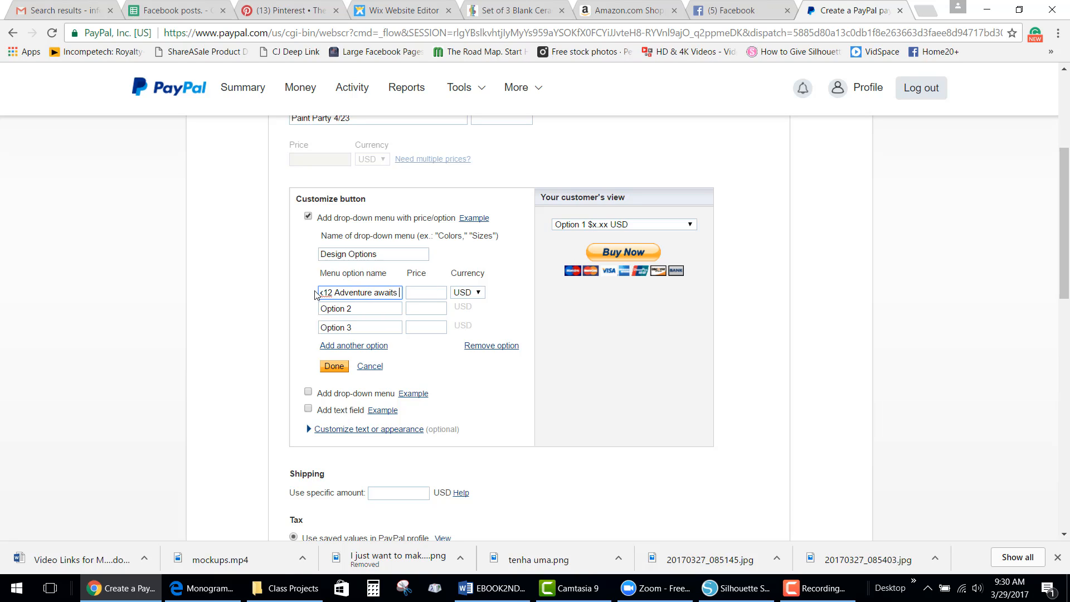
type(" with truck")
key("Tab")
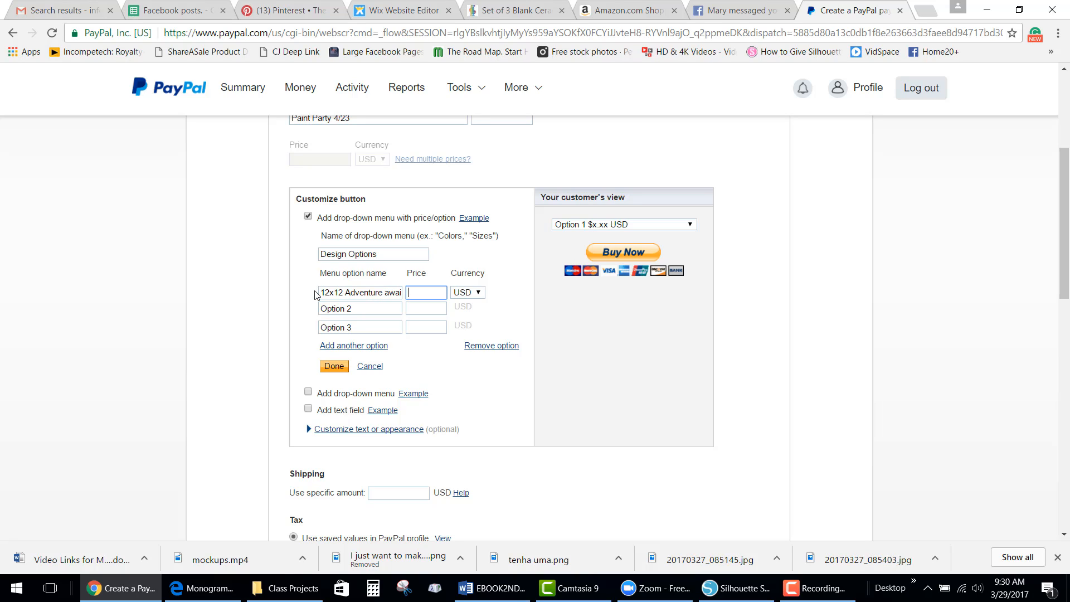
type("34")
key("BackSpace")
type("5")
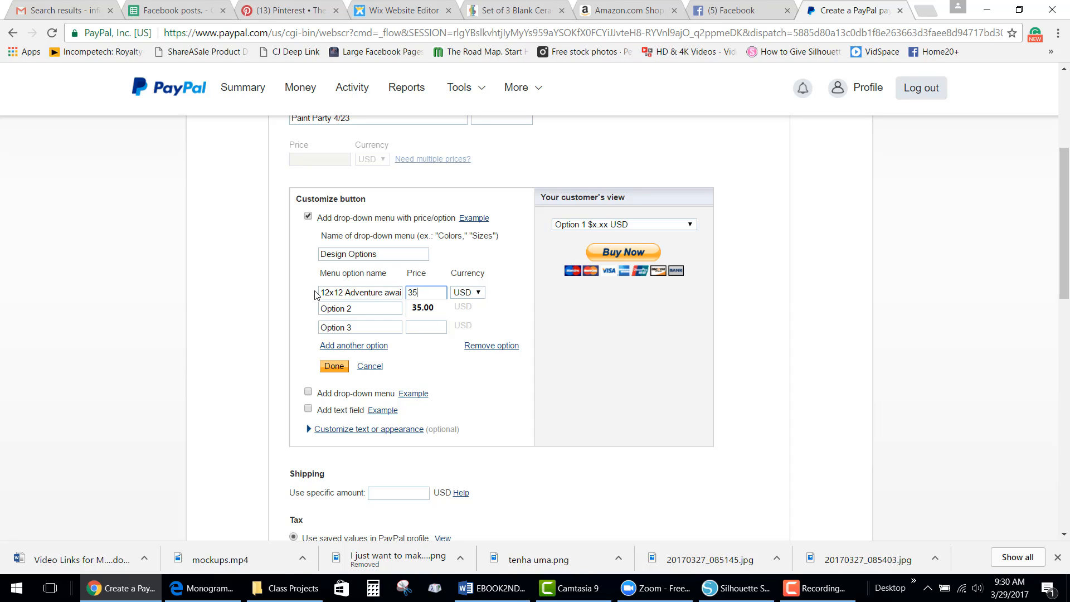
left_click(429, 310)
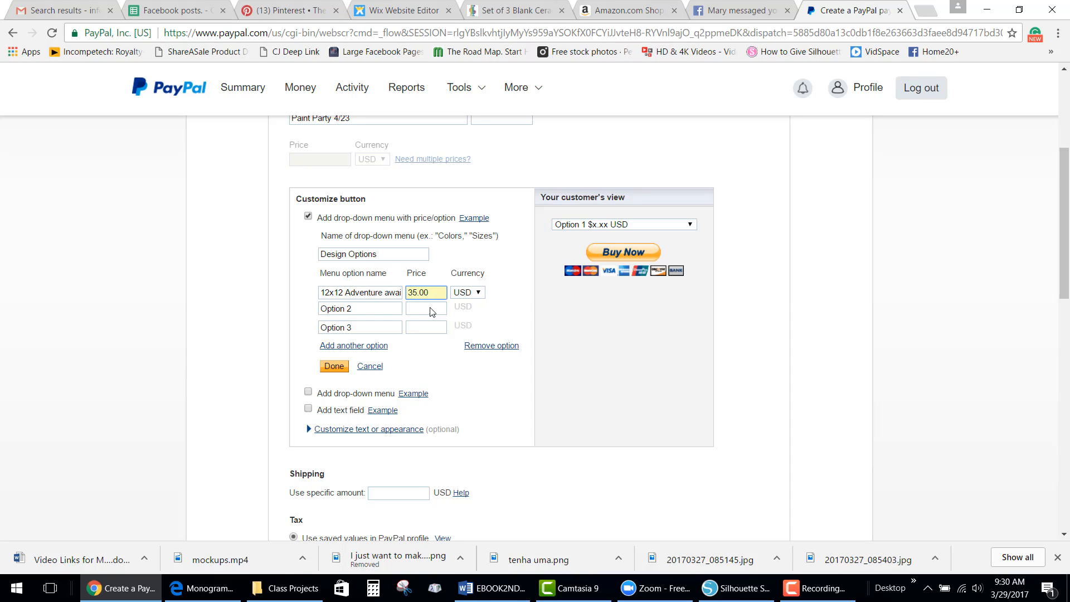
Step: Name the second menu option "12x12 Grateful & Blessed with frame" and set its price to 35.00
left_click(349, 309)
left_click_drag(358, 310, 288, 310)
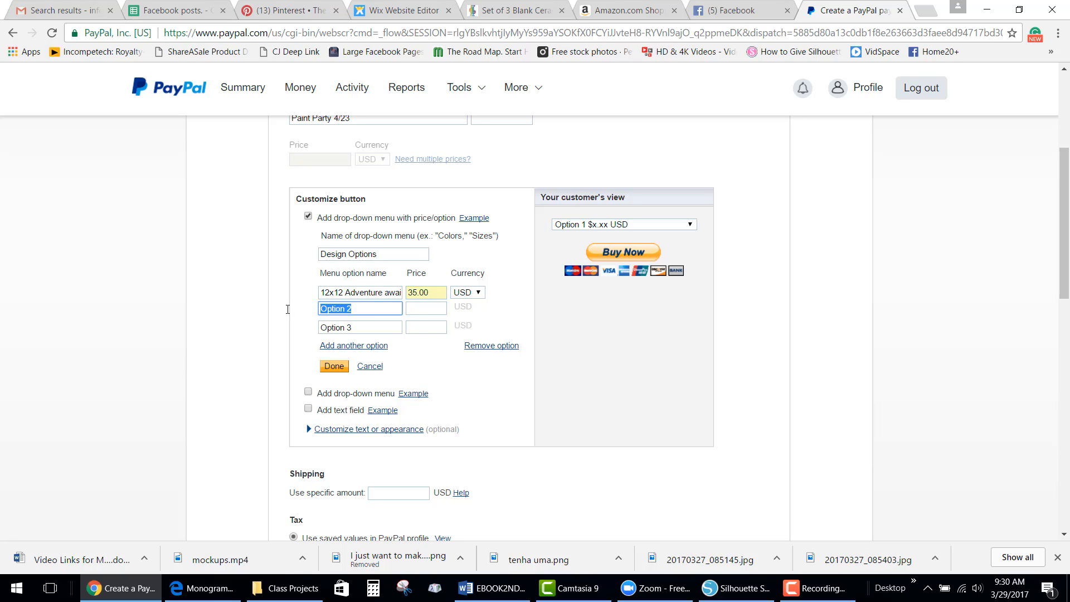
type("12x12")
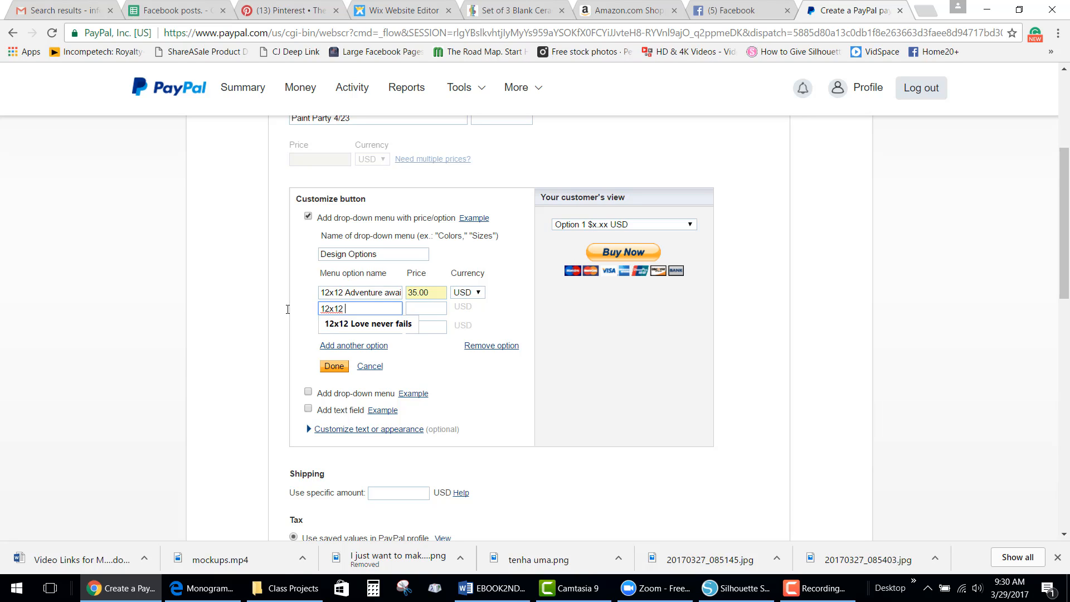
type(" Grateful &")
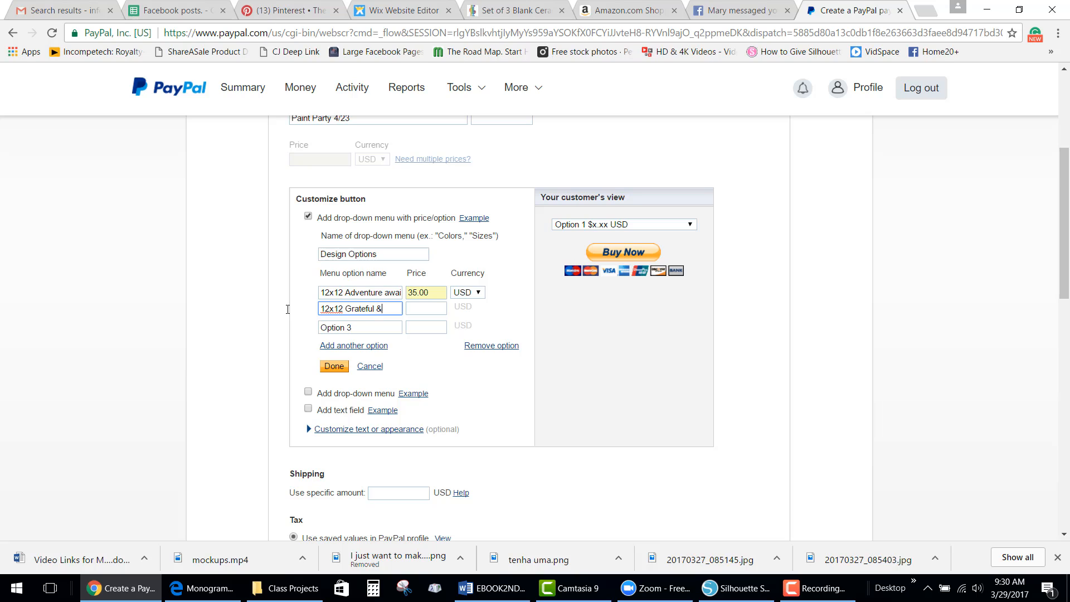
type(" Blessed with fra")
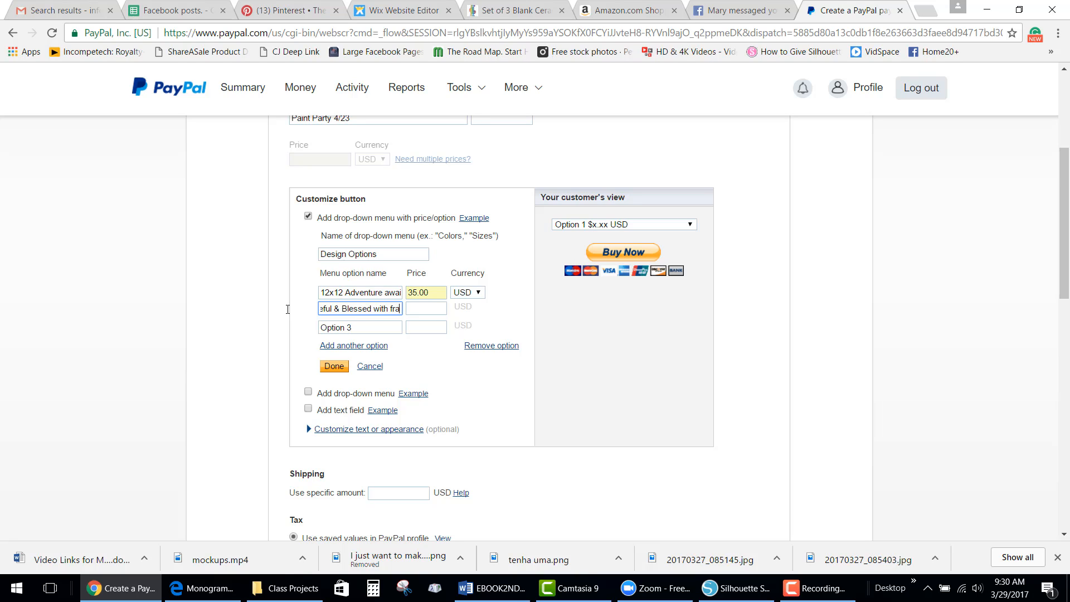
key("Tab")
type("3")
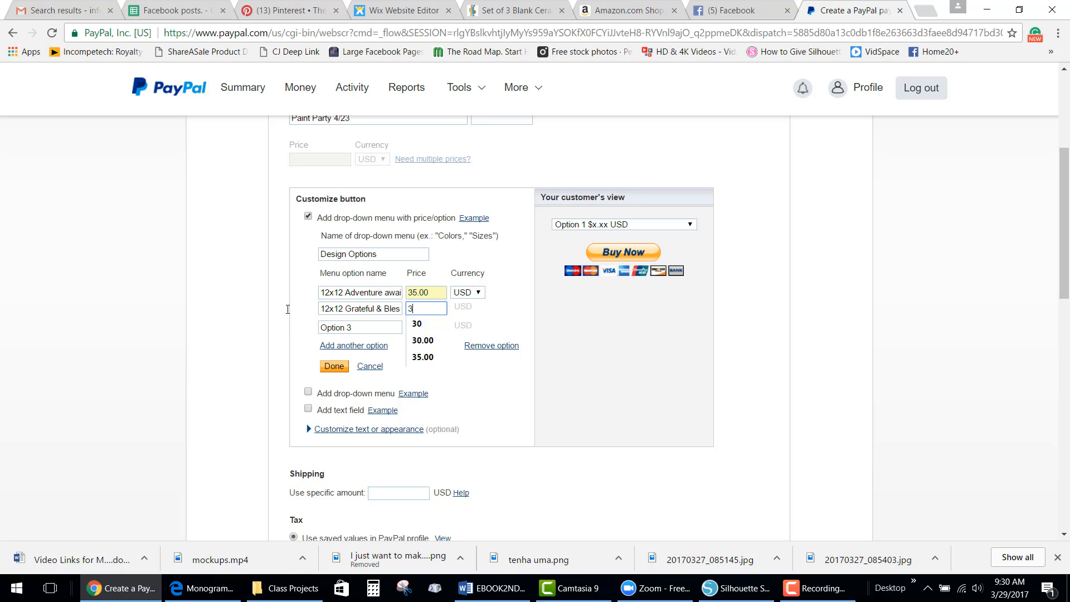
type("5.")
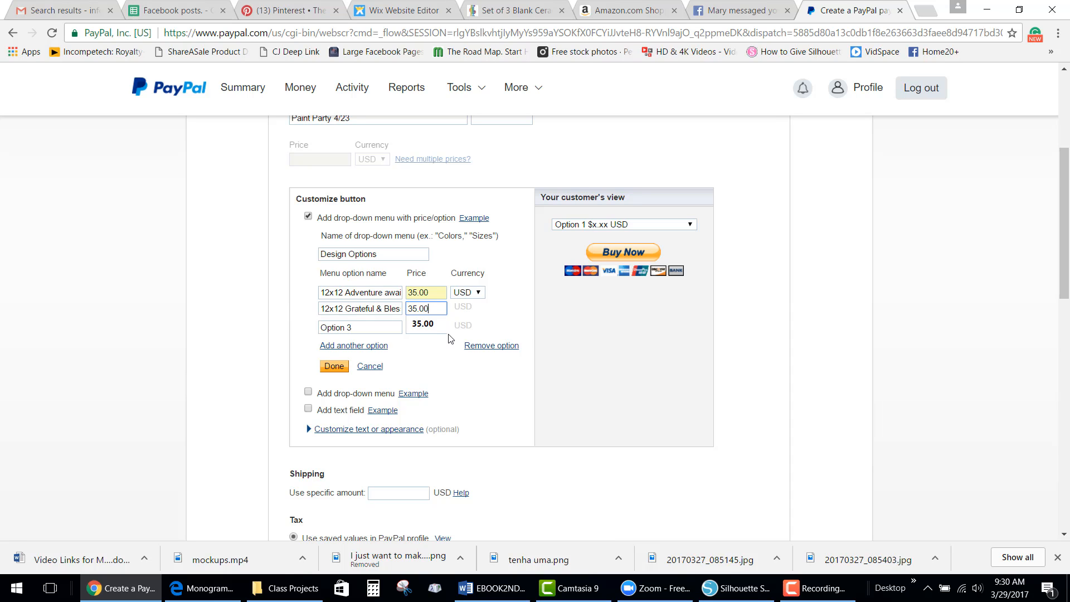
left_click(426, 325)
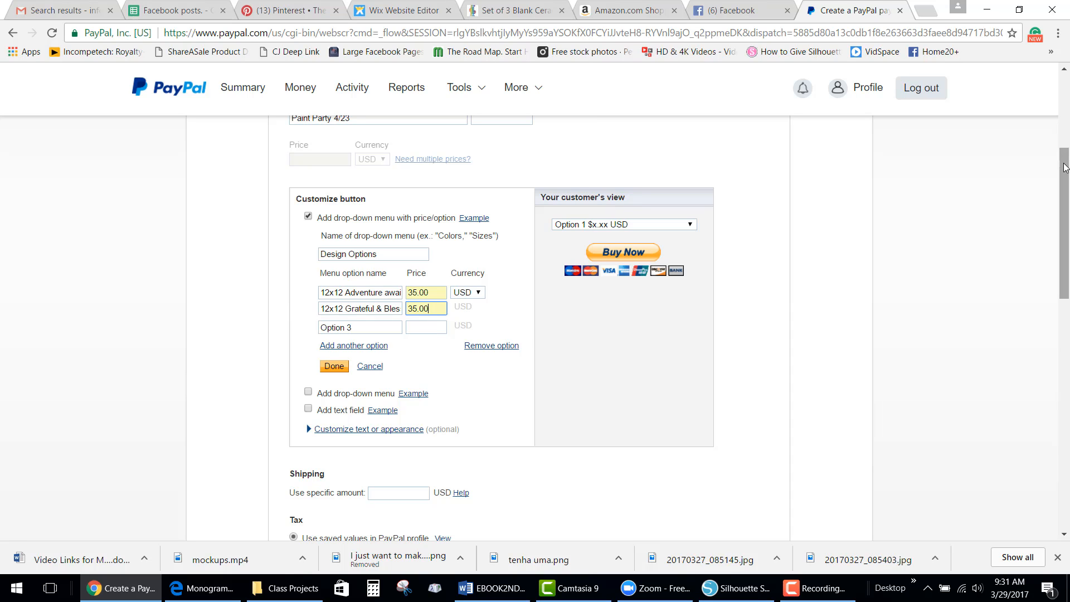
Step: Name the third menu option "Last Name 12x12 with frame" and set its price to 45.00
left_click_drag(1064, 159, 1064, 198)
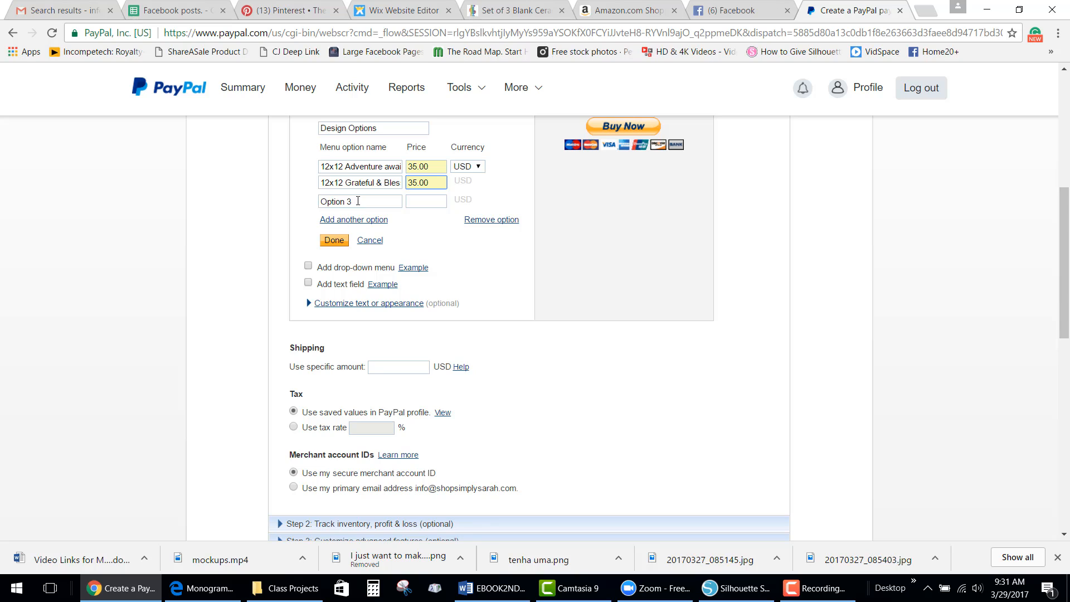
left_click_drag(352, 201, 305, 199)
type("P")
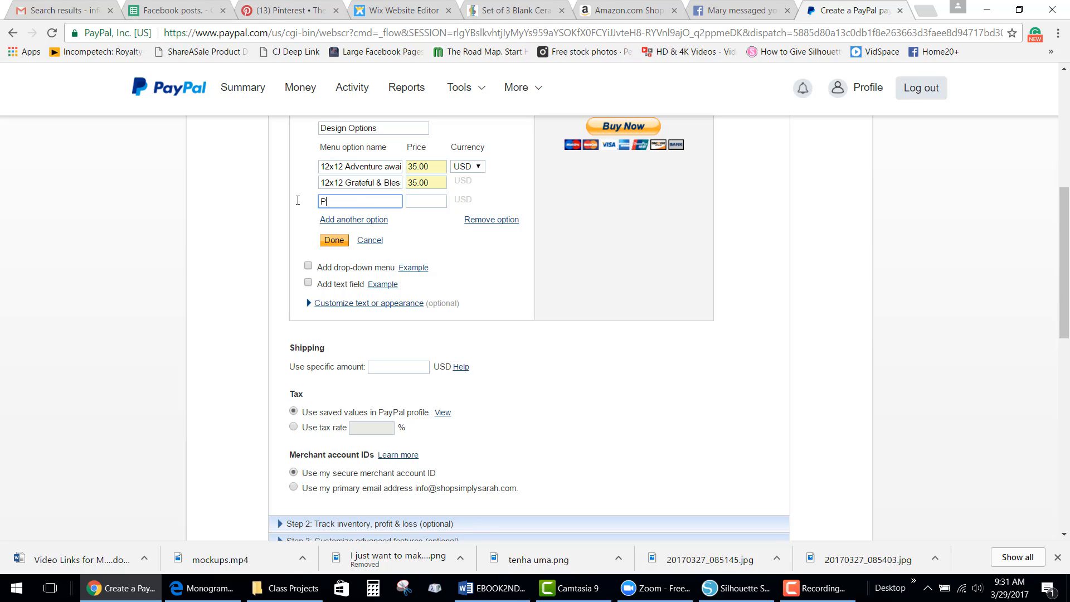
type("ersonaliza")
key("BackSpace")
key("BackSpace")
key("BackSpace")
key("BackSpace")
key("BackSpace")
key("BackSpace")
key("BackSpace")
key("BackSpace")
key("BackSpace")
key("BackSpace")
key("BackSpace")
type("Last Name 12x212")
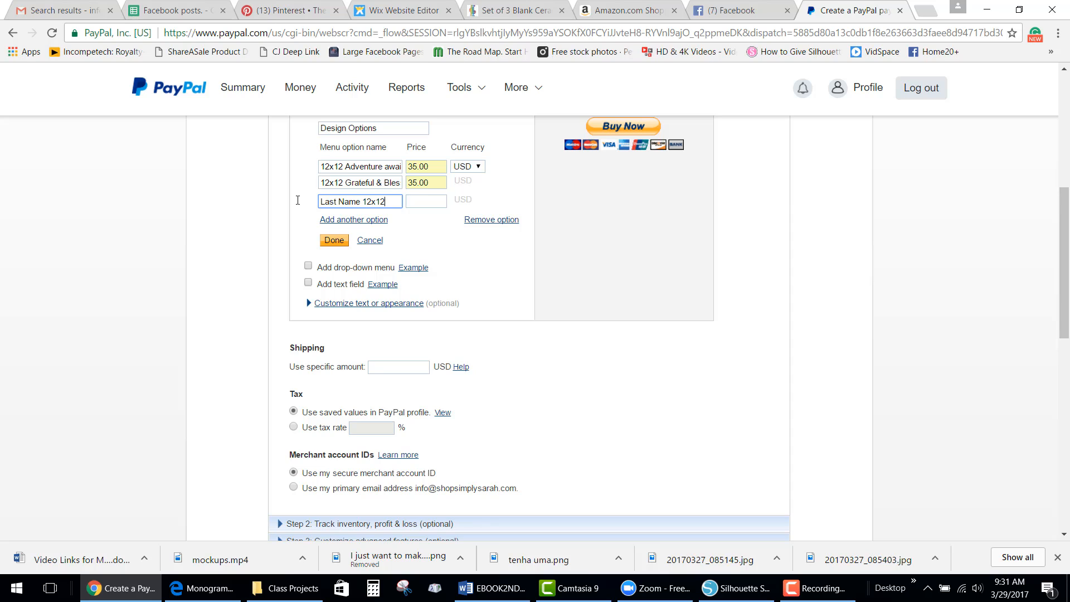
type(" with frame")
key("Tab")
type("45.00")
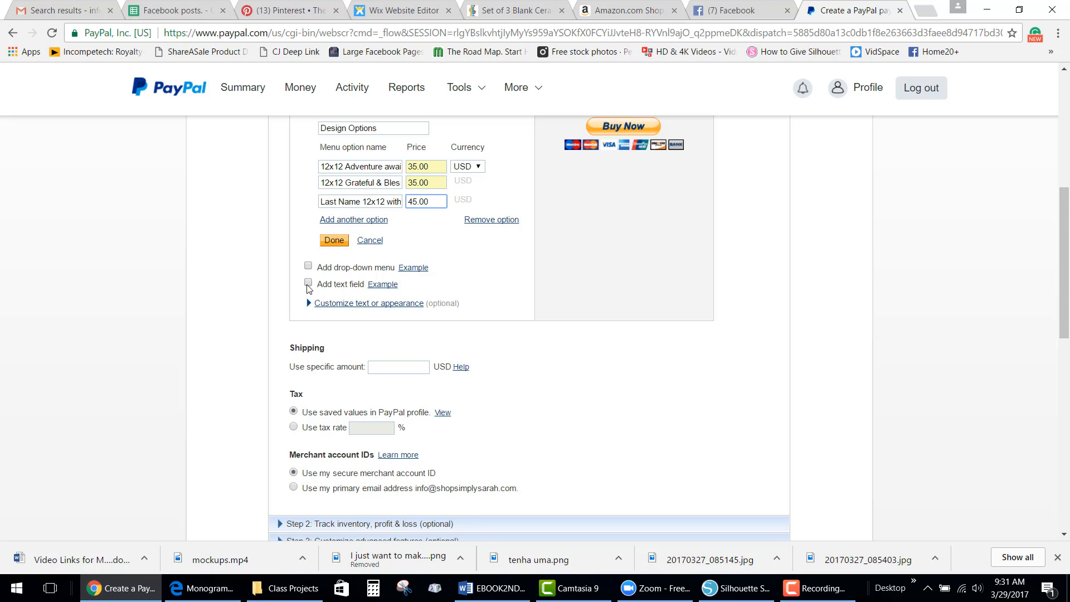
Step: Enable a text field on the button and save the Design Options menu, checking its choices in the customer's view
left_click(308, 283)
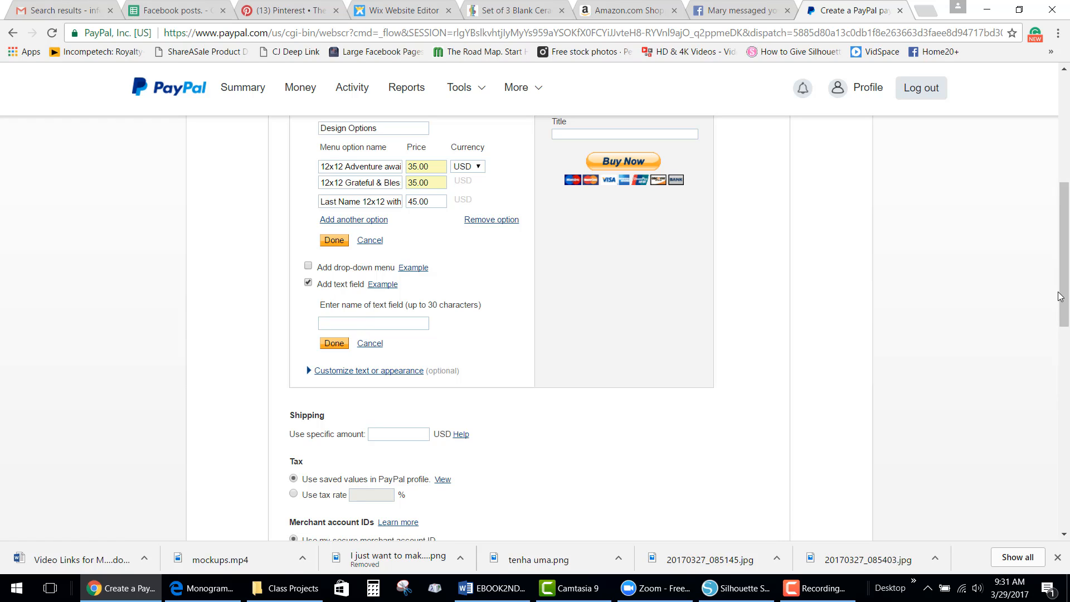
left_click_drag(1064, 298, 1064, 269)
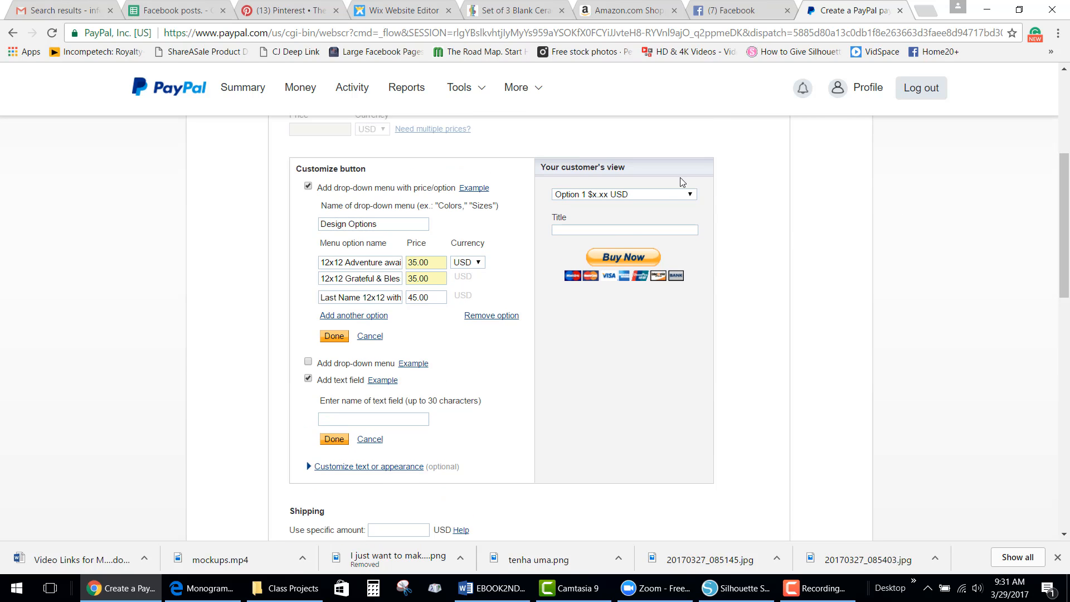
left_click(692, 195)
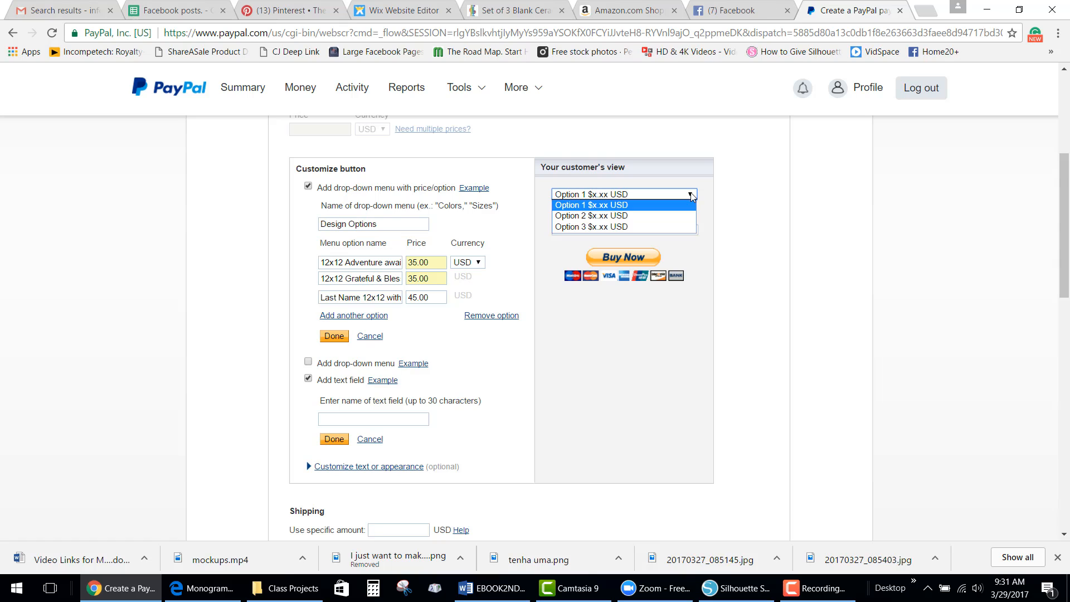
left_click(692, 195)
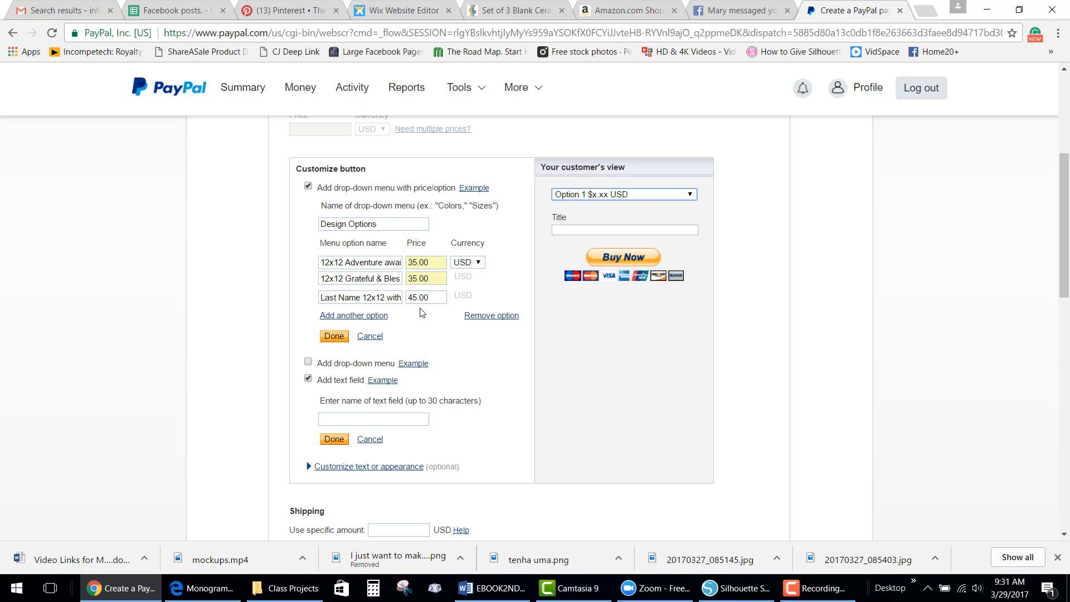
left_click(333, 337)
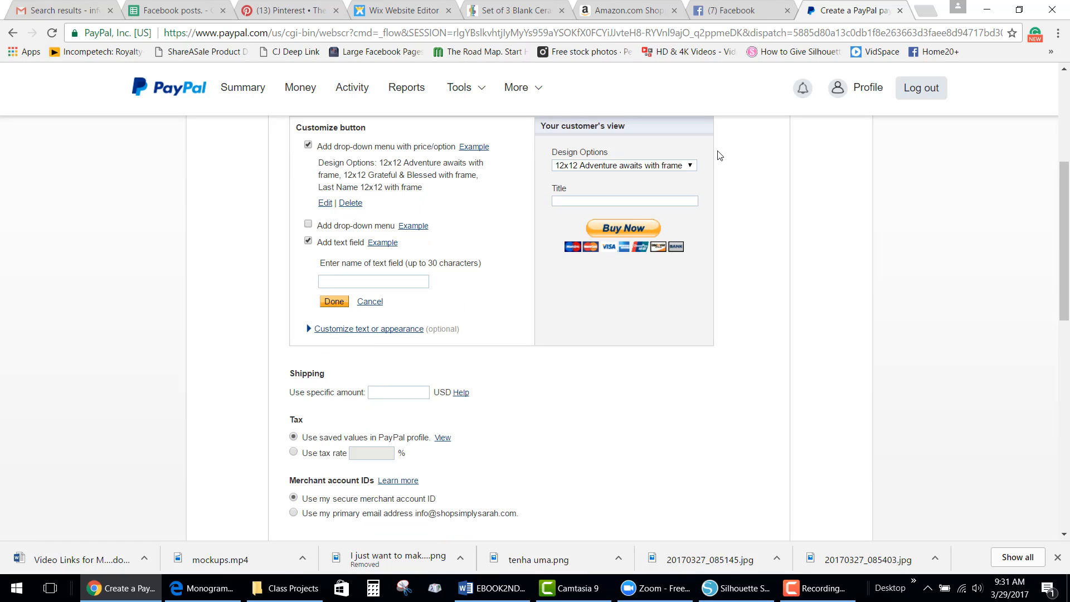
left_click(690, 166)
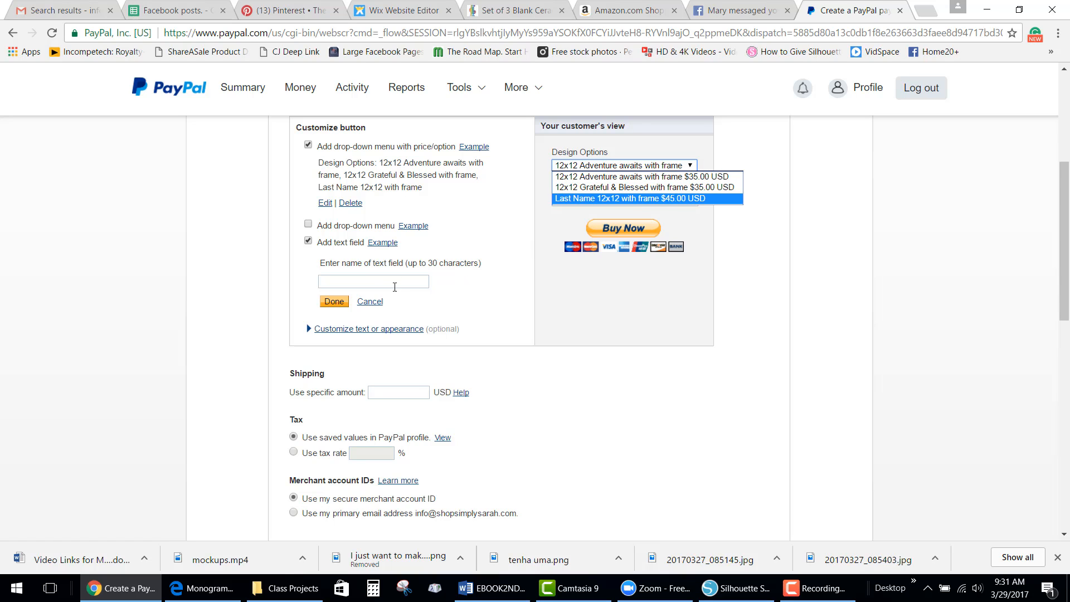
Step: Name the button's text field "Add Your last name below" and save it
left_click(562, 204)
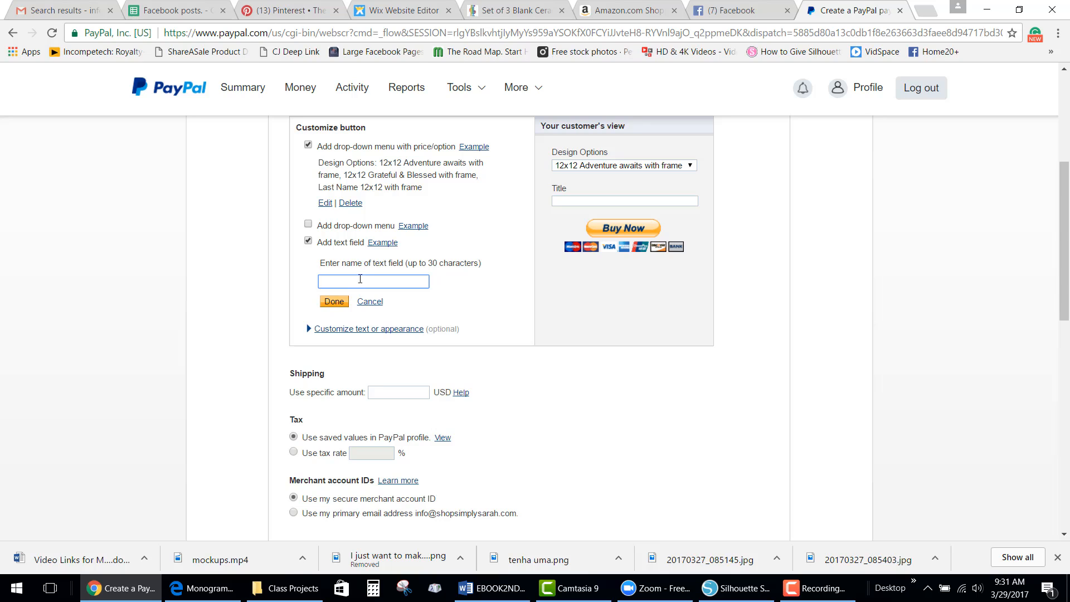
type("Add Your last name below")
left_click(332, 303)
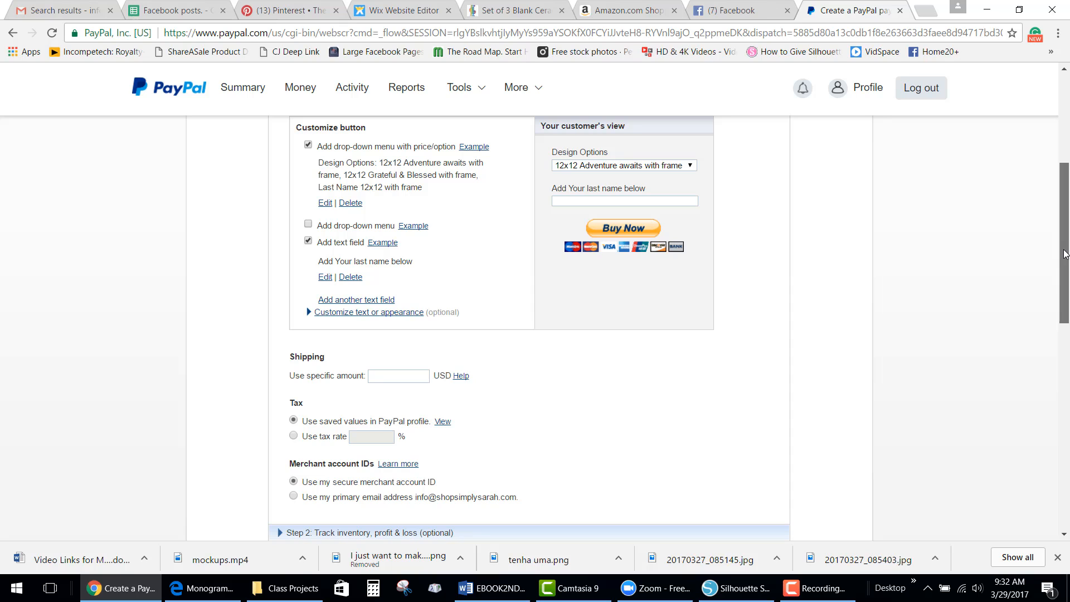
Step: Apply a specific tax rate of 7.25% to the button instead of the saved profile values
scroll(1023, 292, "down", 2)
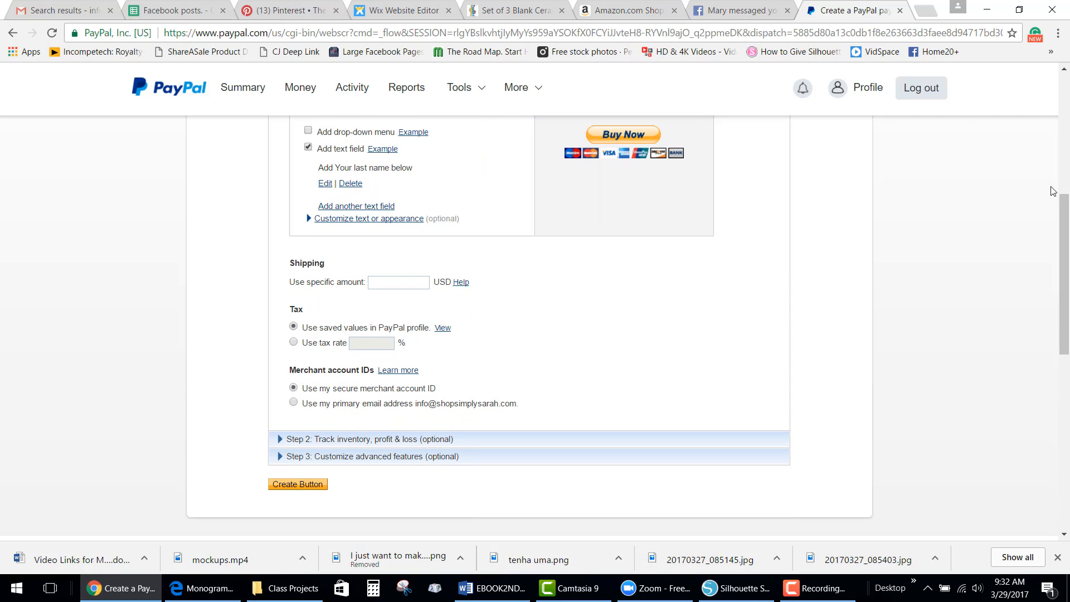
left_click_drag(1061, 223, 1060, 267)
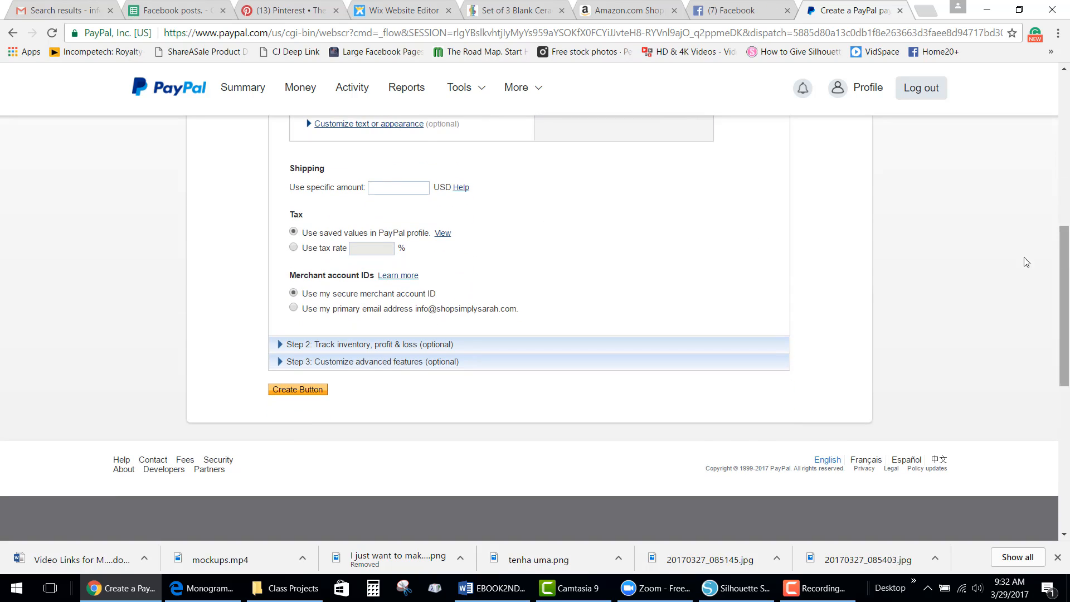
left_click(294, 248)
left_click(353, 250)
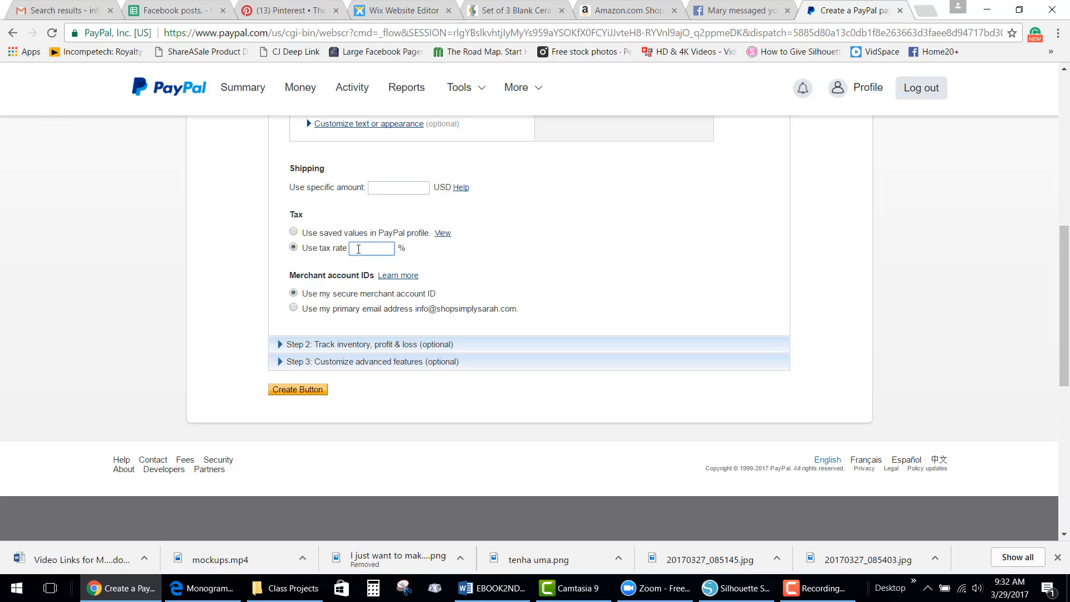
type("7.")
key("BackSpace")
type("25")
left_click(461, 261)
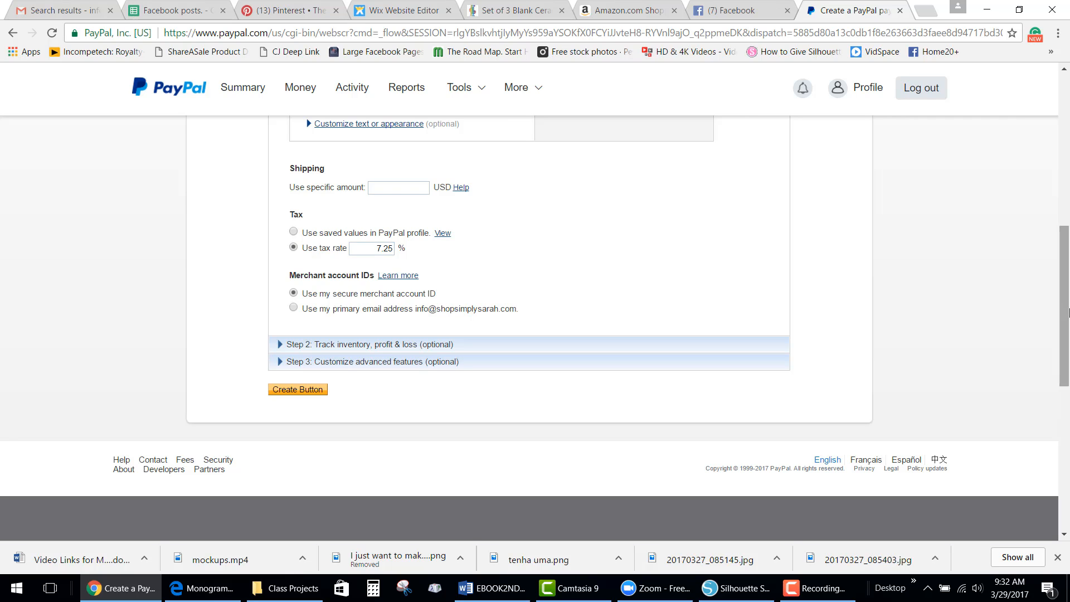
Step: Review the customized button settings and read the explanation of merchant account IDs, closing its window when done
left_click_drag(1065, 319, 1059, 270)
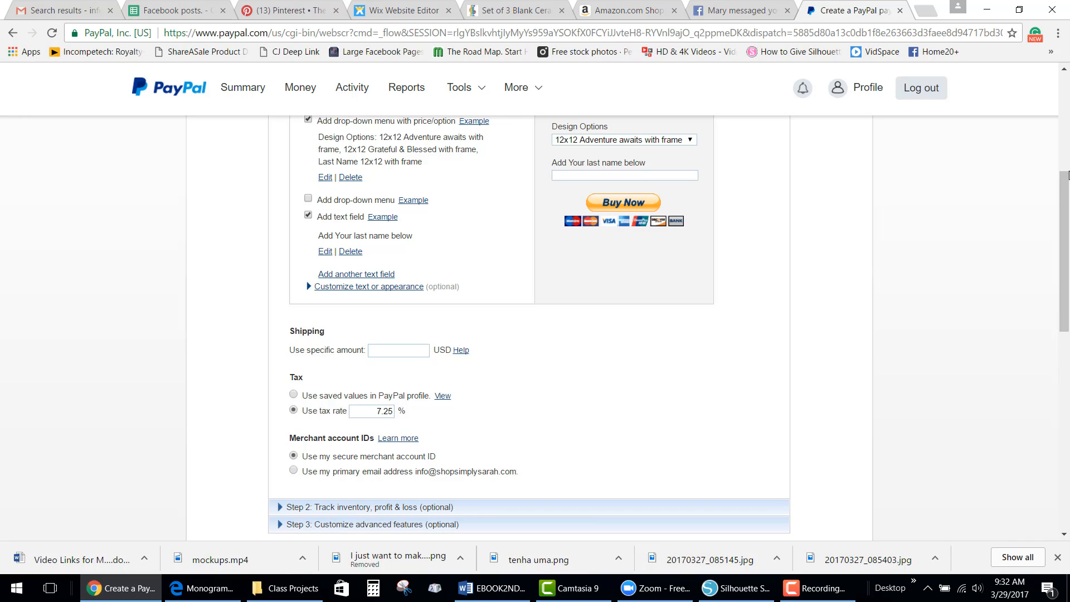
left_click_drag(1065, 191, 1059, 250)
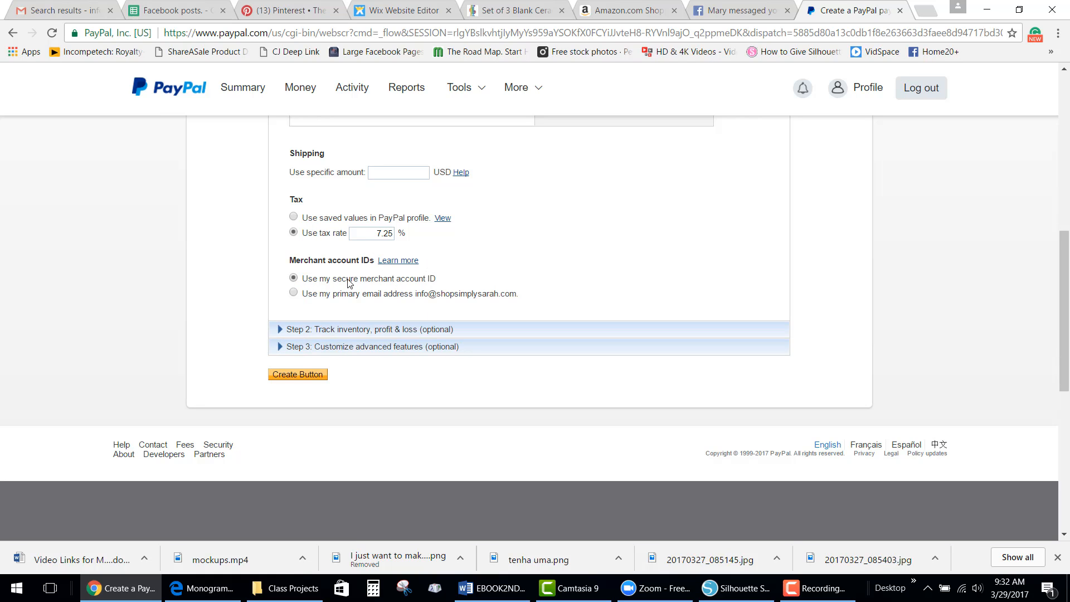
left_click(393, 263)
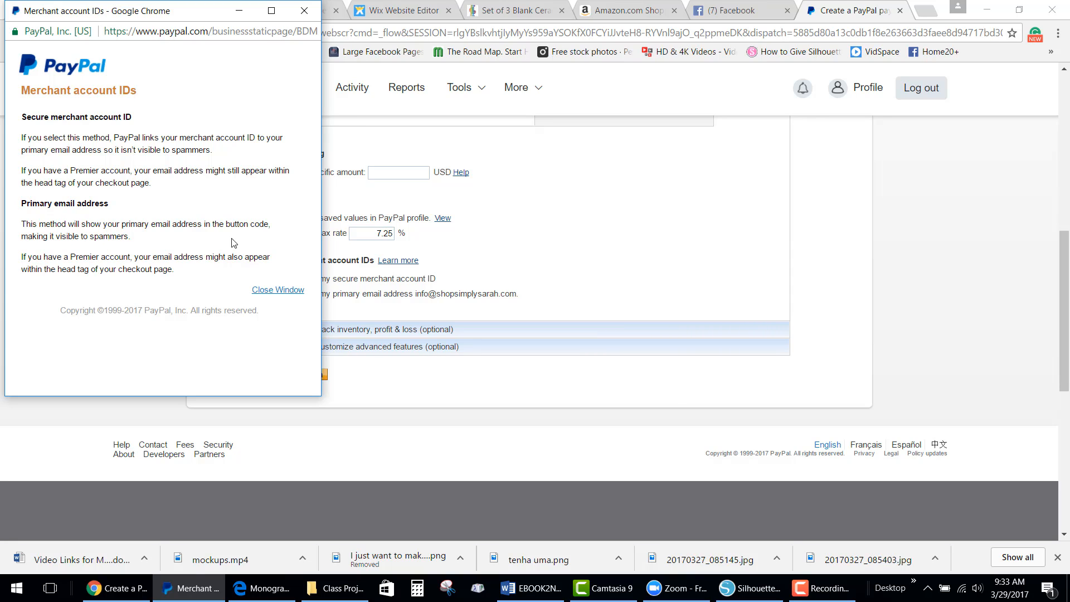
left_click(305, 12)
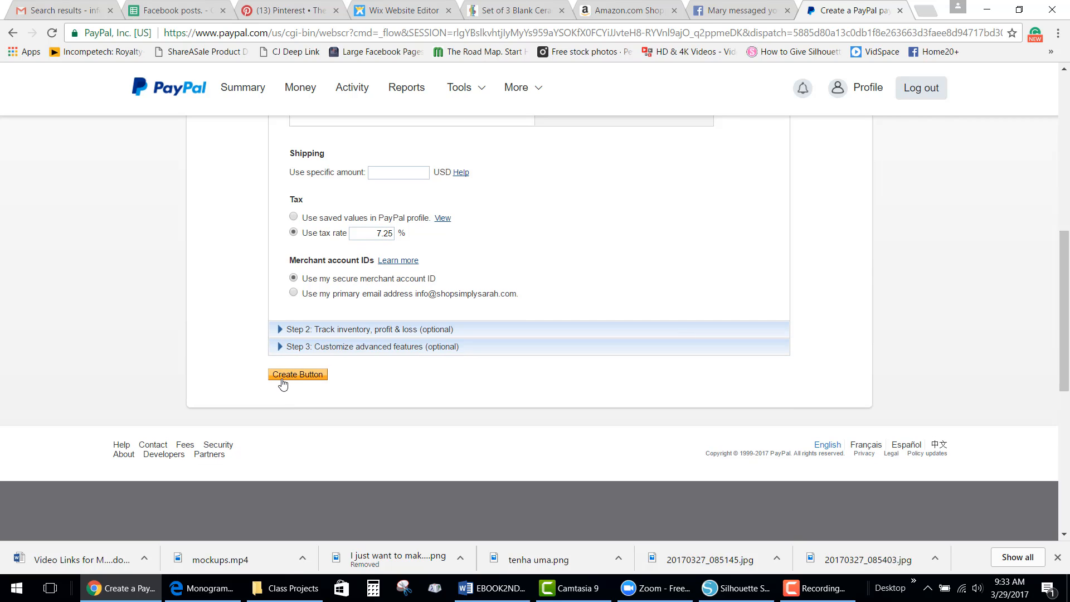
Step: Open the optional inventory settings and turn on inventory tracking for the button
left_click(282, 326)
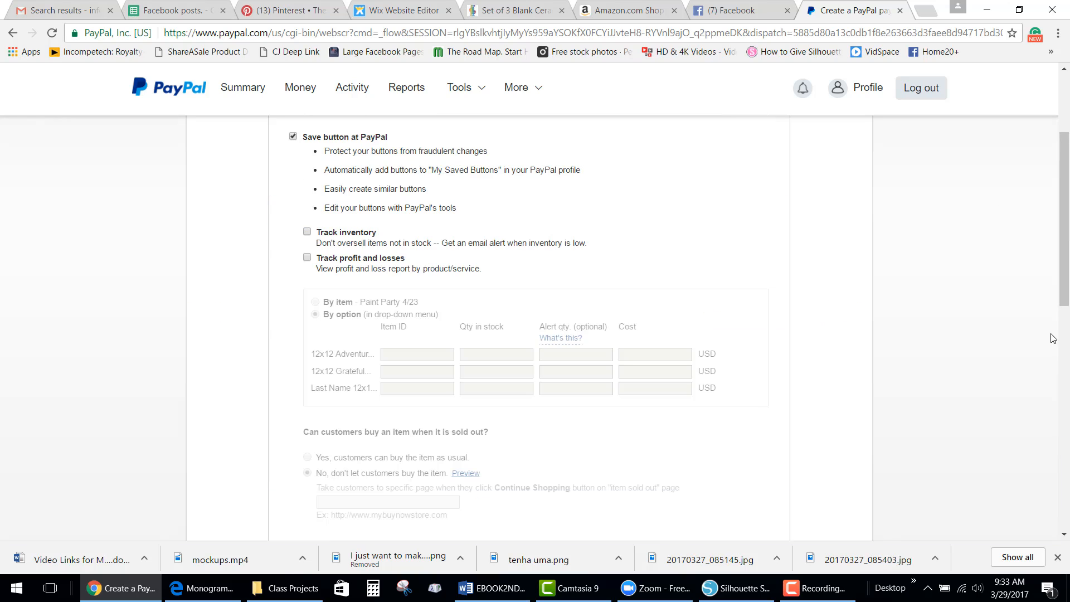
mouse_move(1064, 249)
left_mouse_down()
mouse_move(1064, 204)
mouse_move(1064, 252)
left_mouse_up()
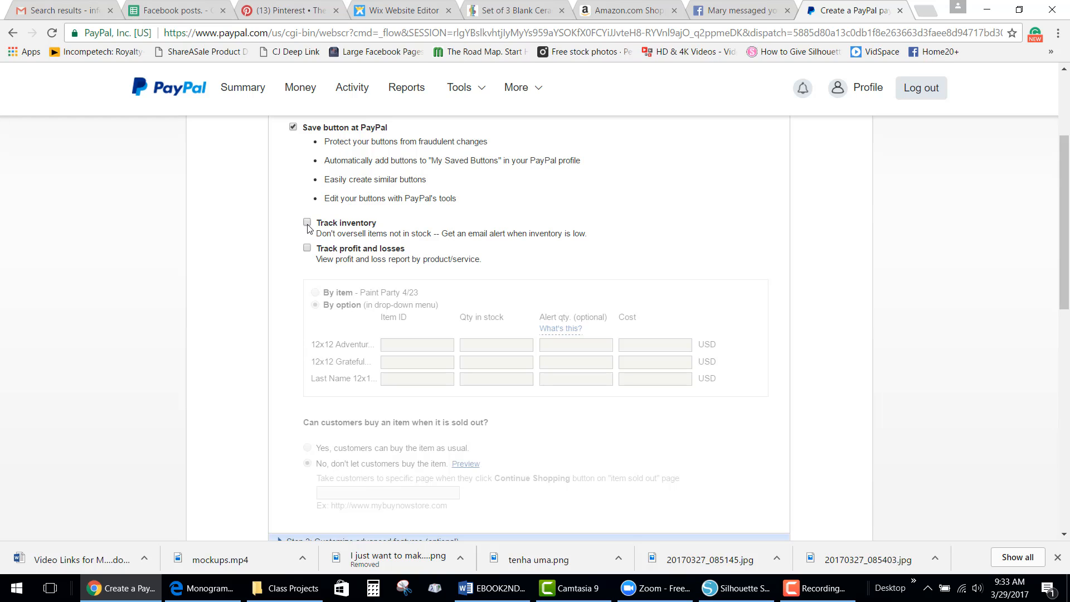
left_click(308, 223)
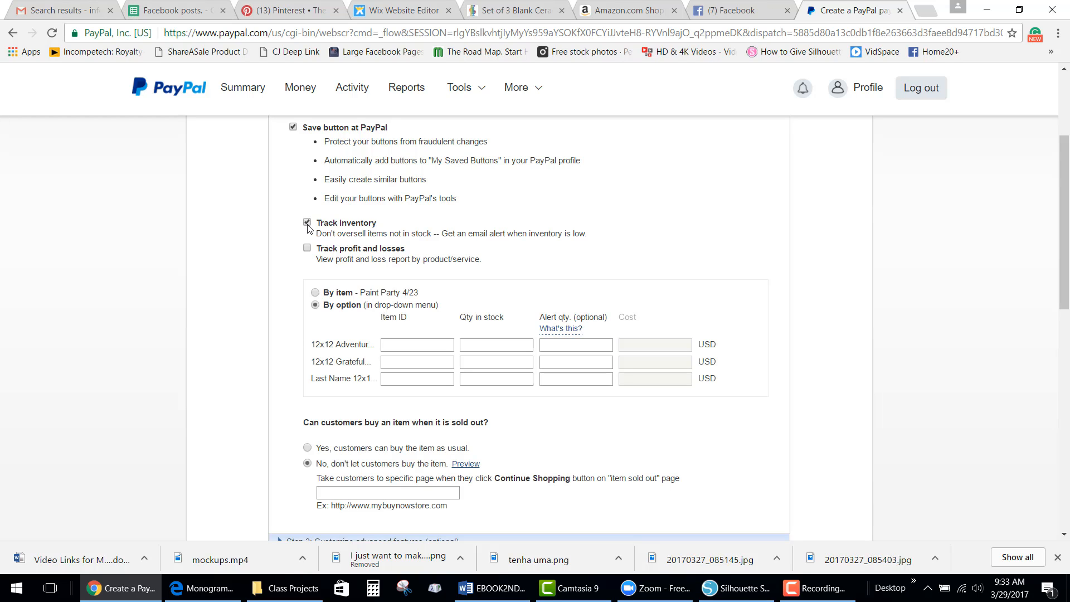
Step: Try a stock quantity of 20 for the 12x12 Adventure awaits option, check the alert quantity help, and clear the quantity
left_click(393, 342)
left_click(499, 342)
type("20")
mouse_move(571, 333)
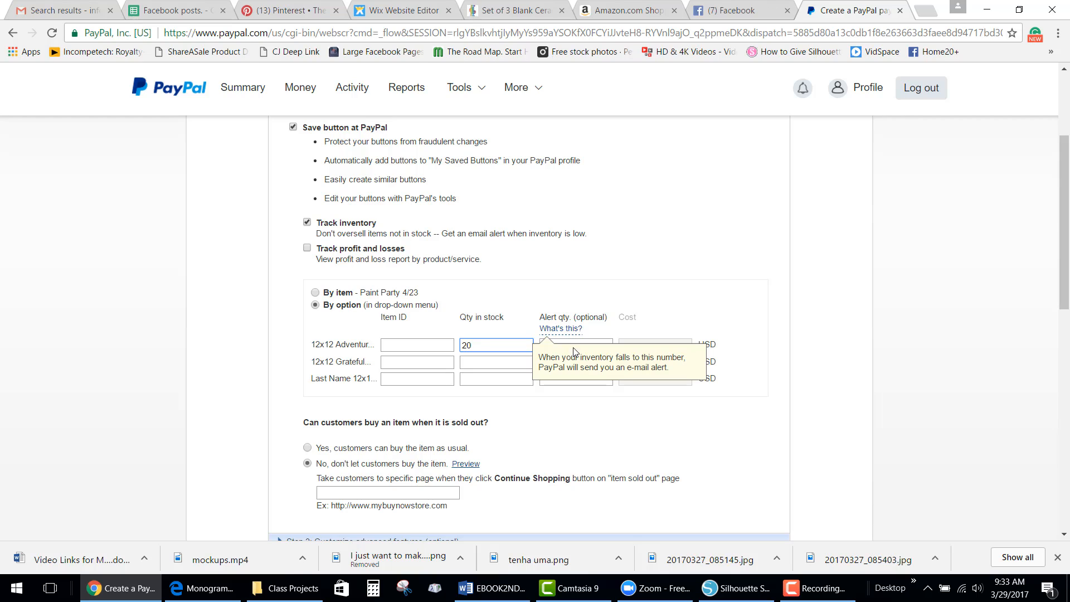
left_click_drag(481, 342, 440, 349)
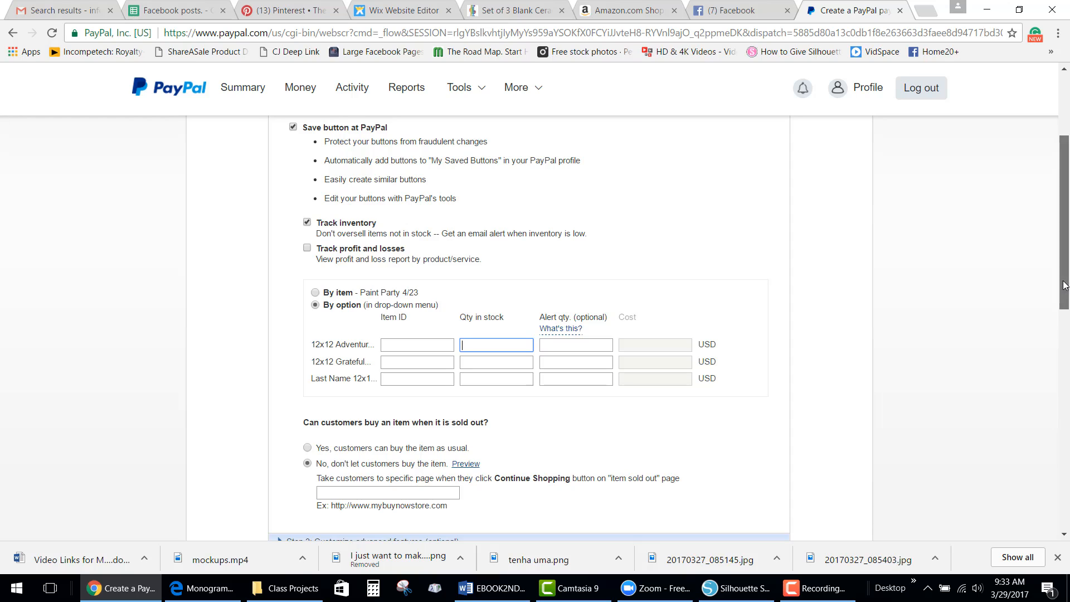
Step: Review the options for sold-out items and collapse the inventory section
left_click_drag(1065, 292, 1065, 334)
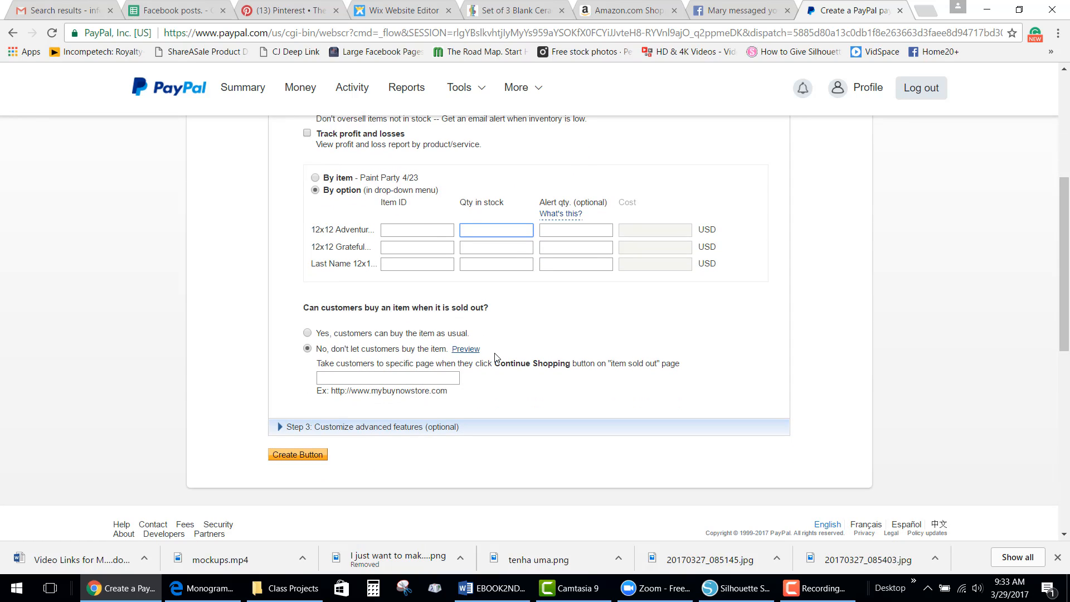
left_click(352, 379)
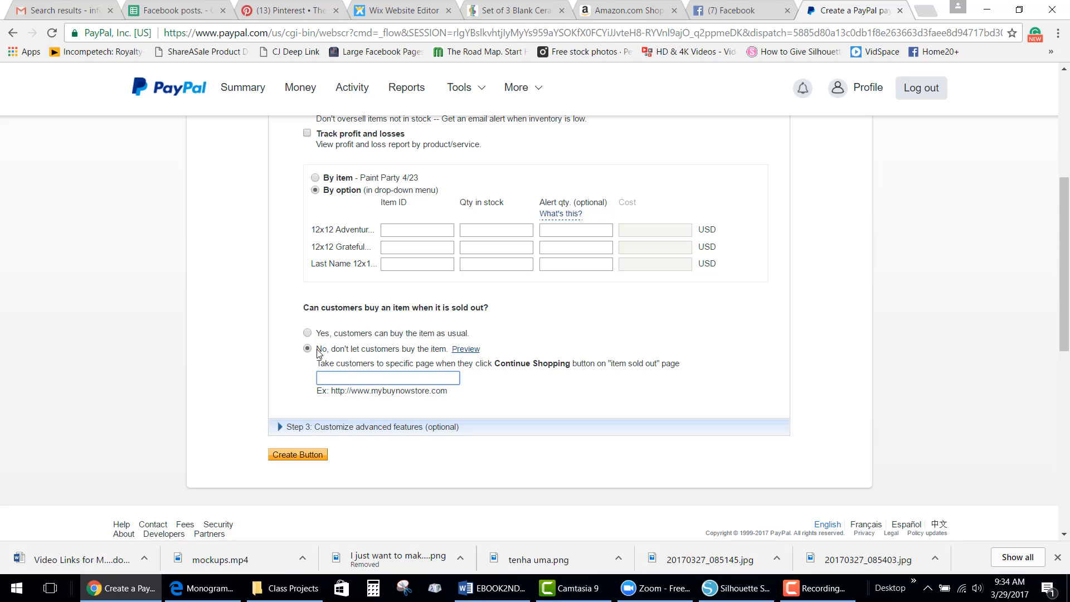
left_click_drag(1066, 334, 1057, 248)
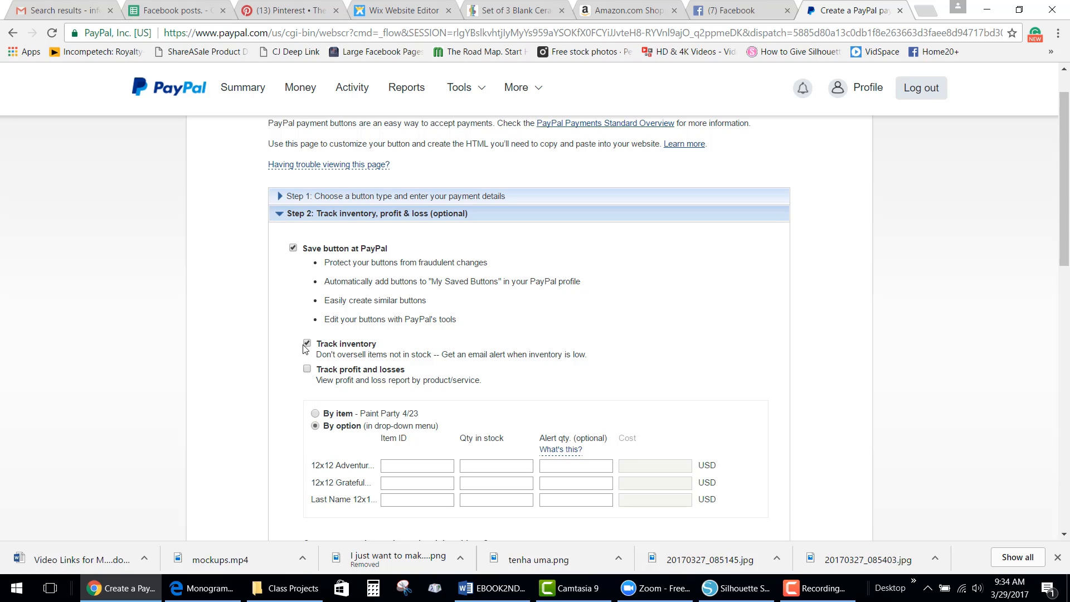
left_click(280, 215)
Step: Review the optional advanced features, including order quantities, special instructions, shipping address, redirect URLs and advanced variables, and collapse the section
scroll(282, 217, "down", 2)
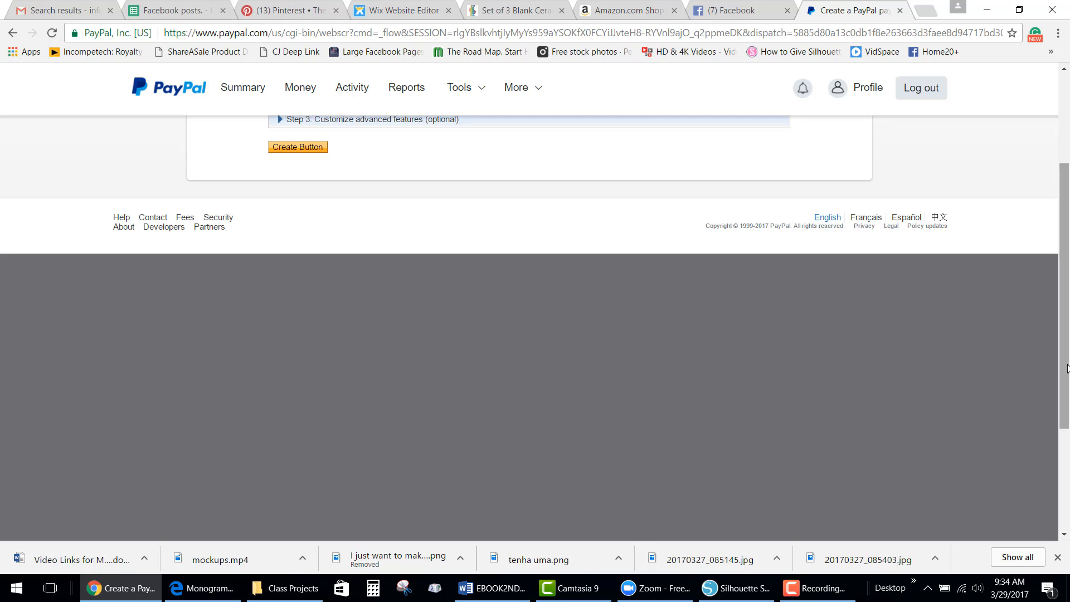
scroll(912, 345, "up", 2)
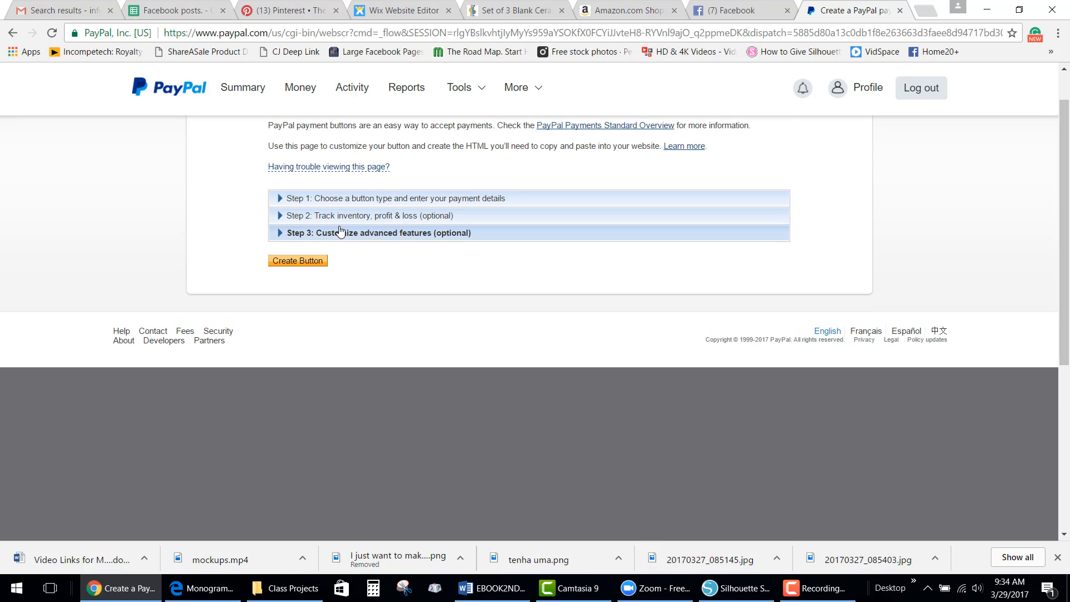
left_click(285, 235)
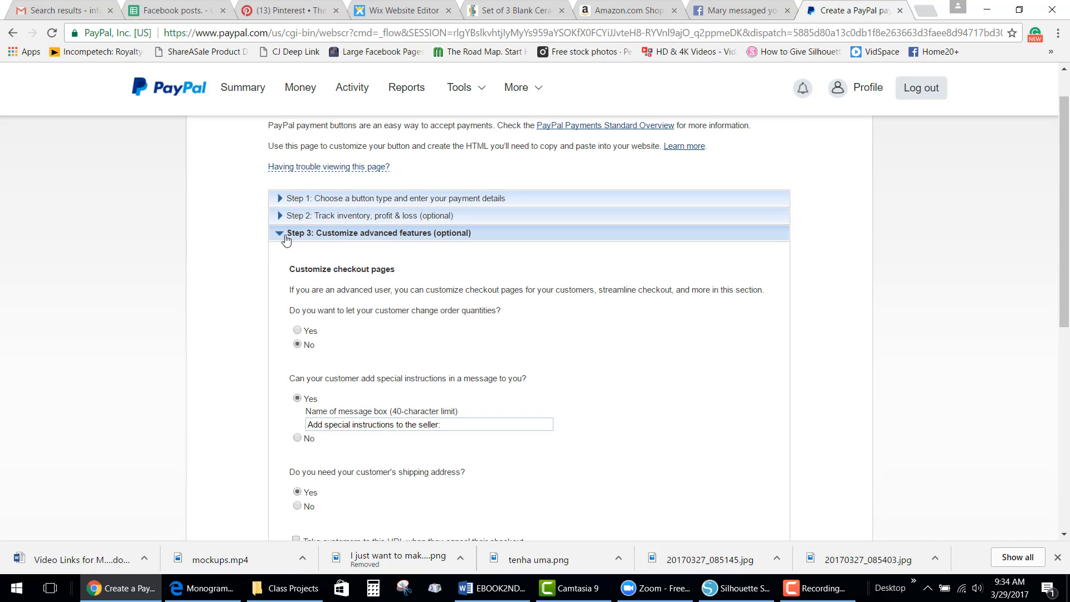
scroll(285, 239, "down", 2)
left_click_drag(1066, 262, 1062, 242)
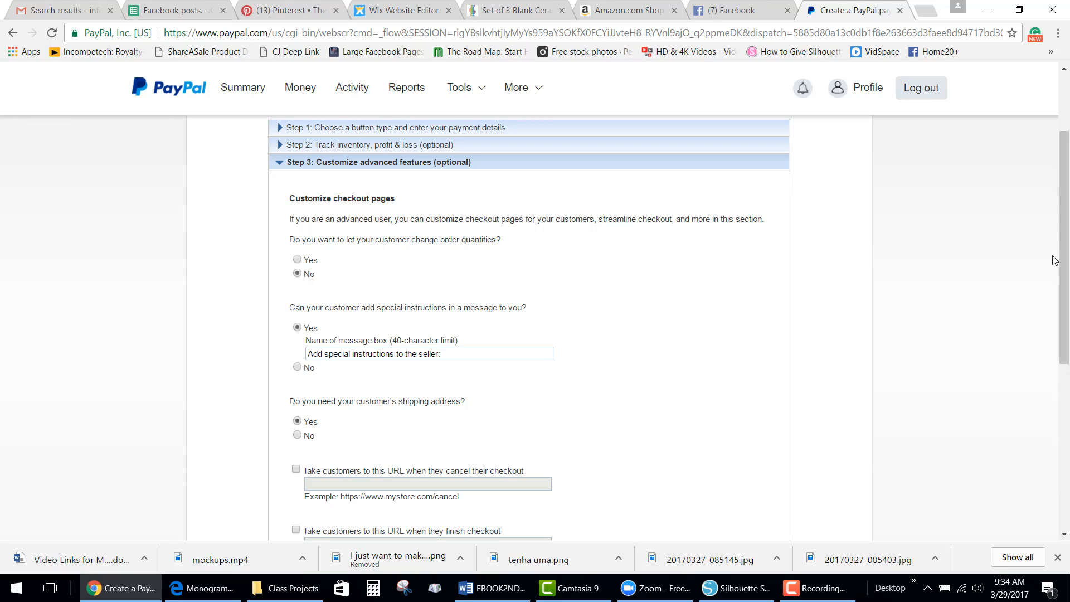
left_click_drag(1067, 262, 1067, 324)
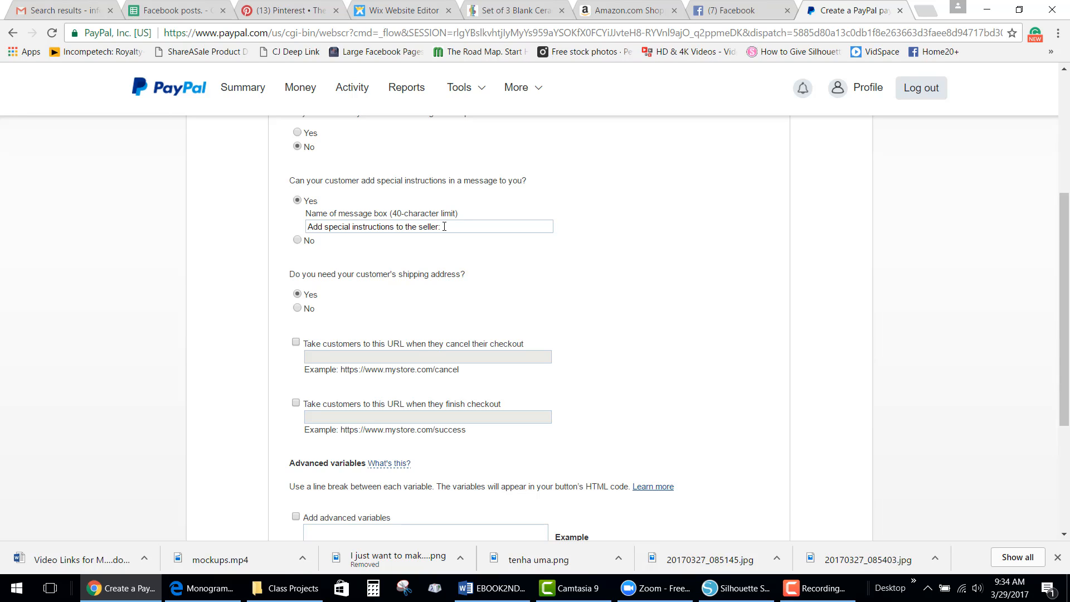
left_click_drag(445, 226, 307, 226)
left_click(455, 227)
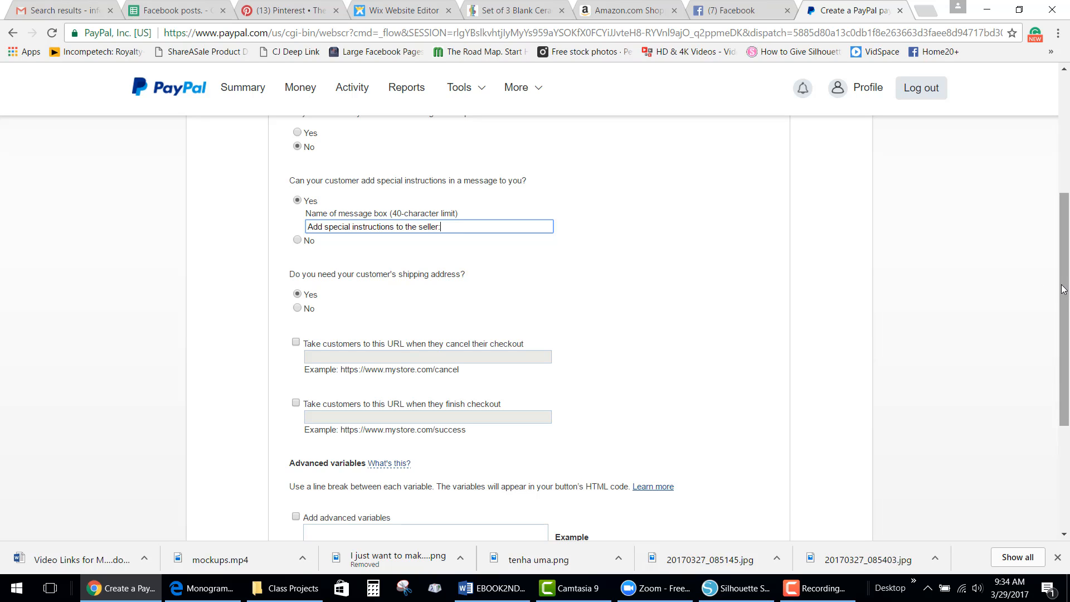
left_click_drag(1065, 292, 1060, 393)
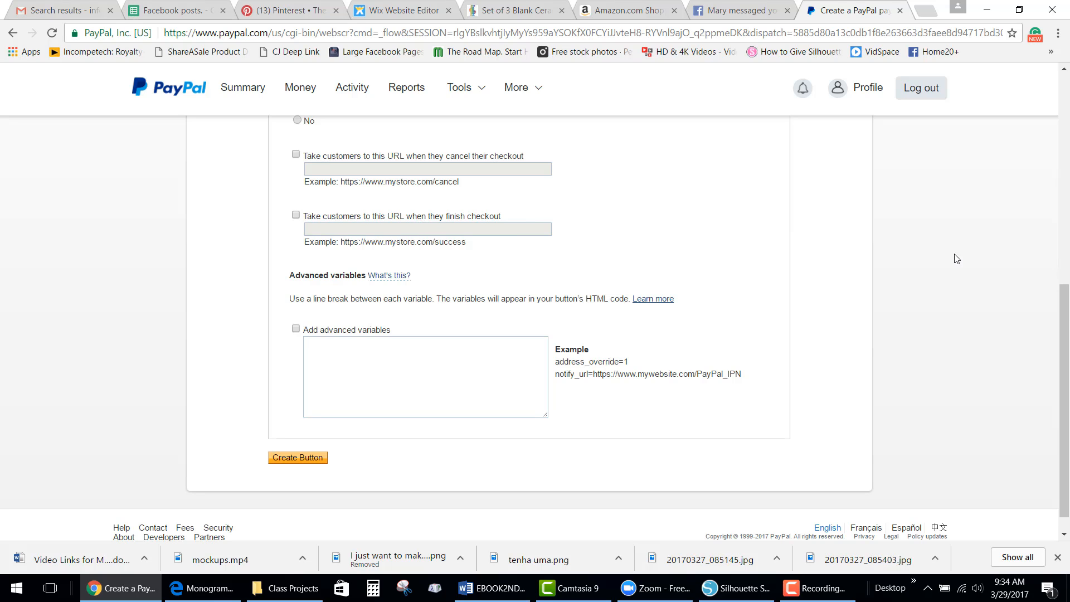
scroll(1049, 291, "up", 2)
scroll(1049, 291, "up", 4)
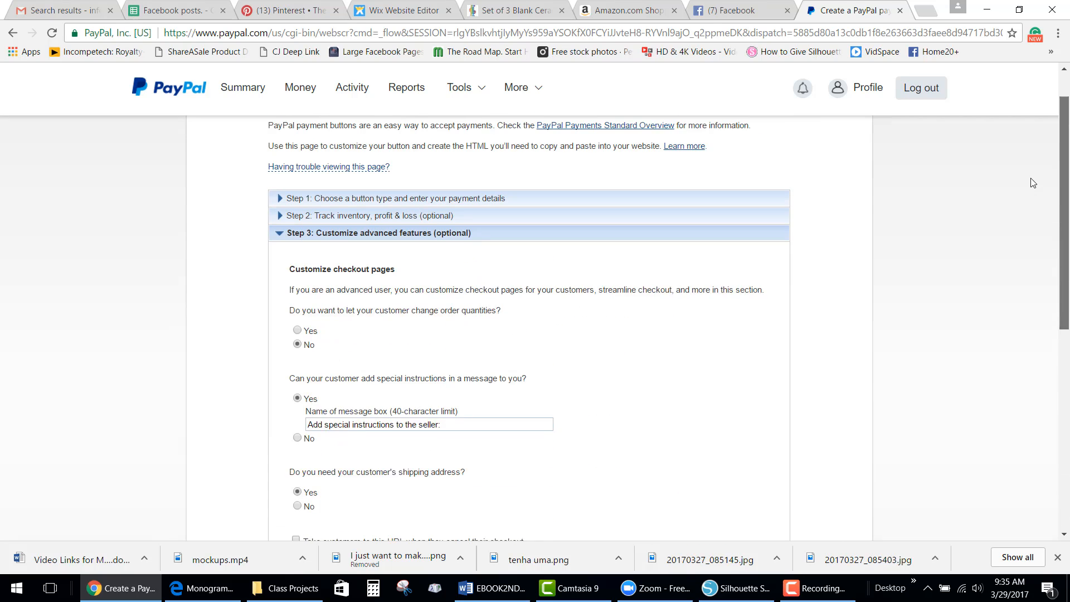
left_click(283, 273)
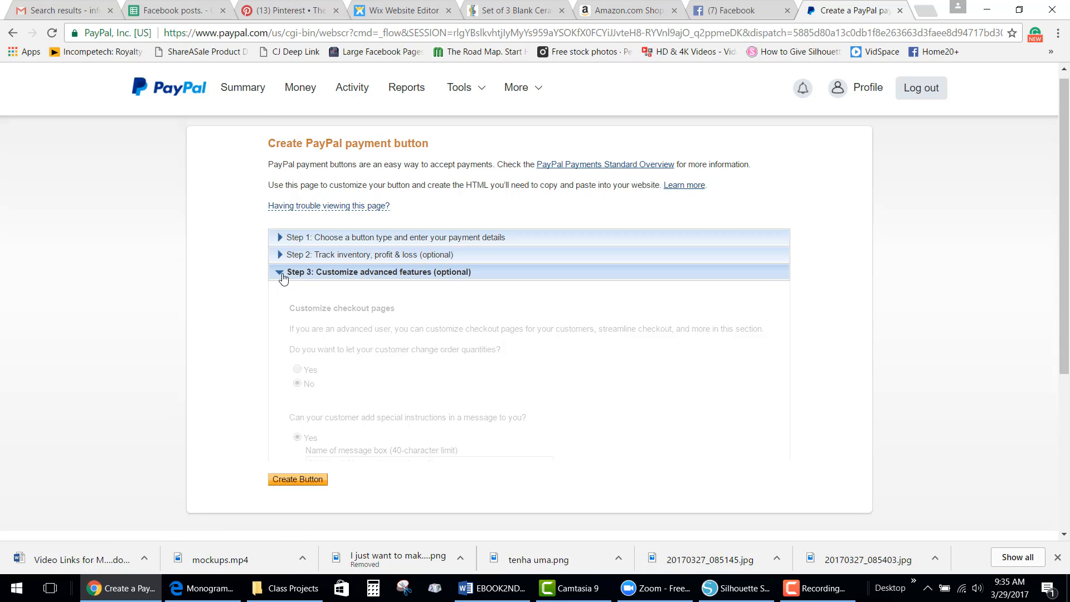
Step: Reopen the payment details for a final check and create the Paint Party 4/23 button
left_click_drag(1068, 389, 1060, 288)
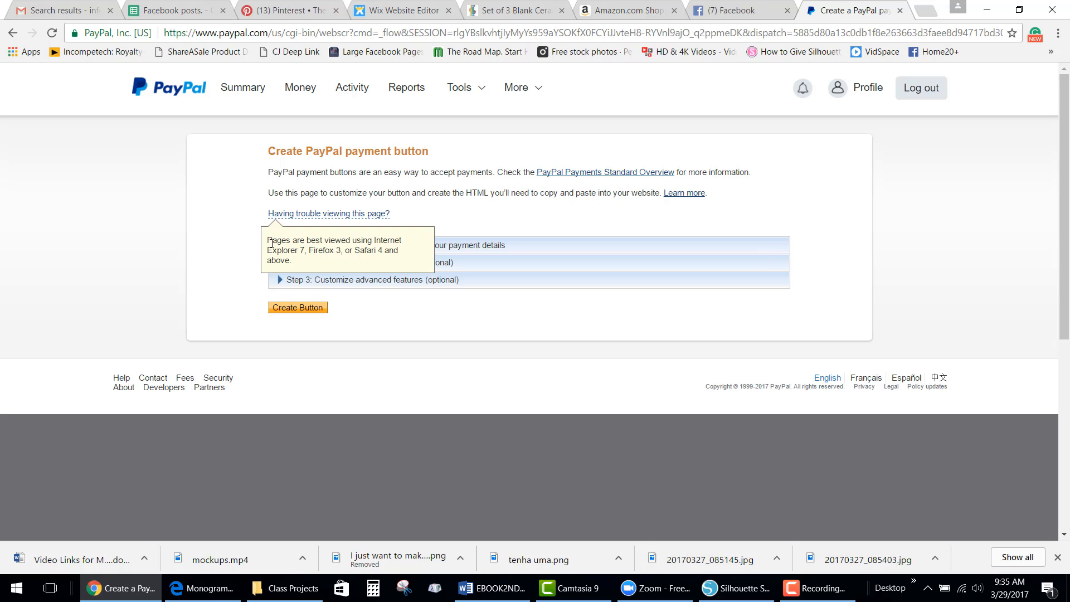
left_click(274, 246)
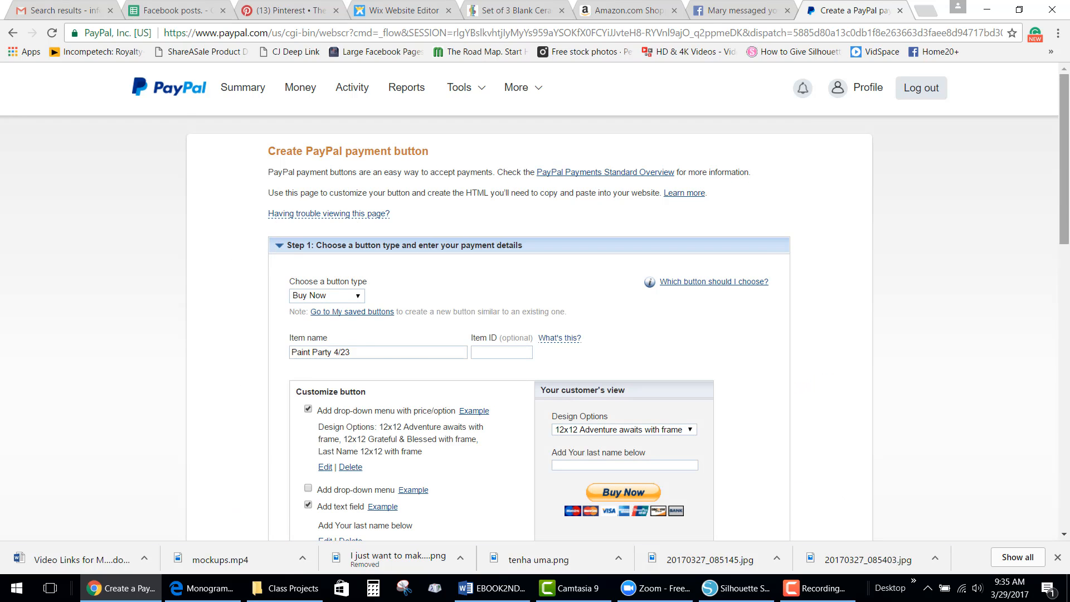
scroll(1066, 203, "down", 3)
left_click_drag(1066, 202, 1052, 333)
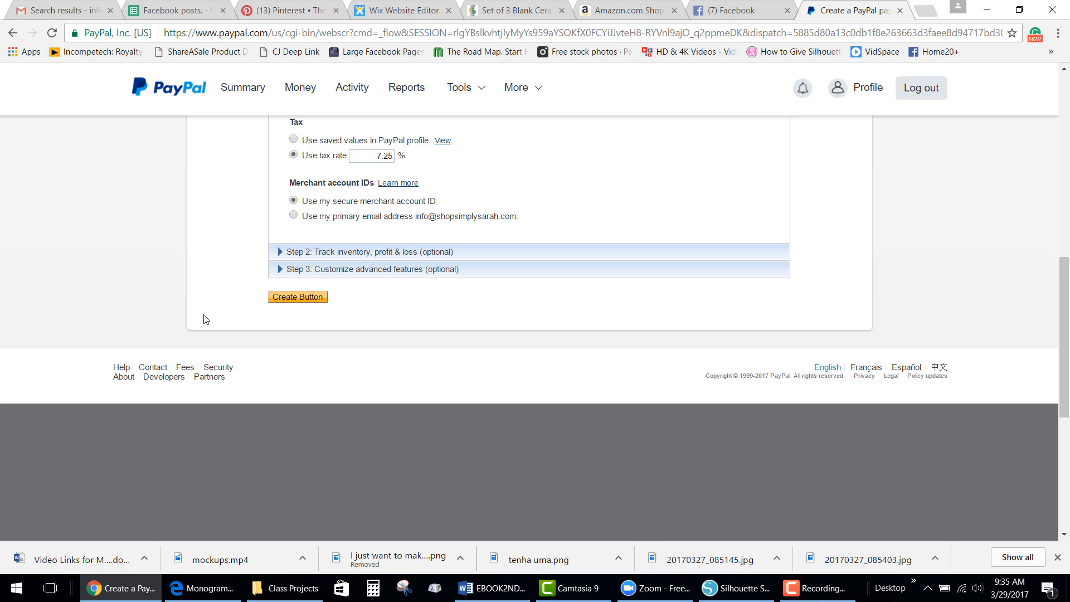
left_click(298, 298)
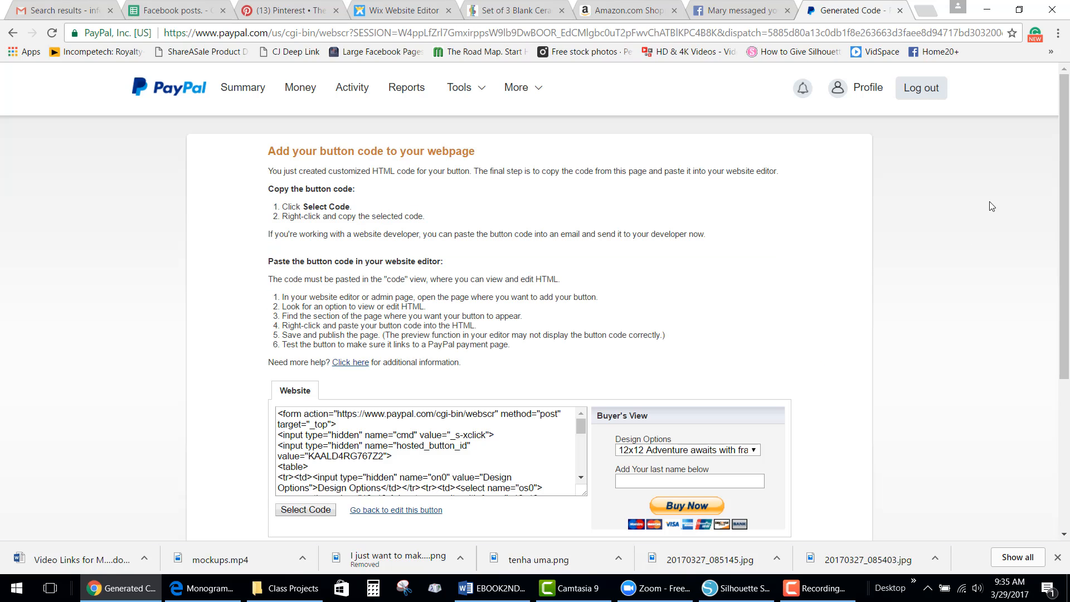
Step: Select the entire generated HTML code for the website button
scroll(1062, 148, "down", 2)
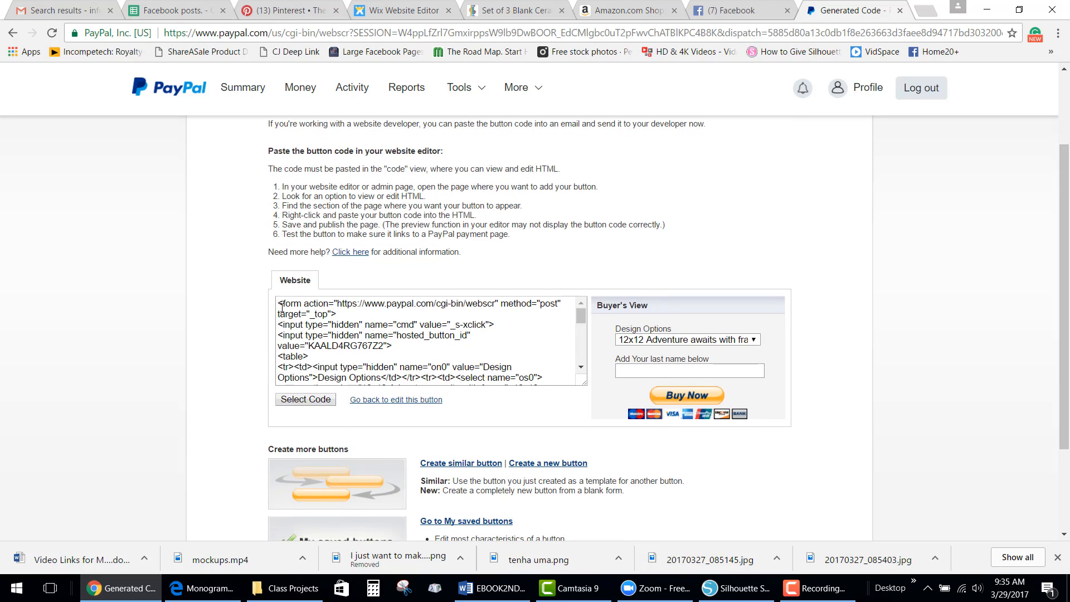
left_click_drag(277, 304, 575, 405)
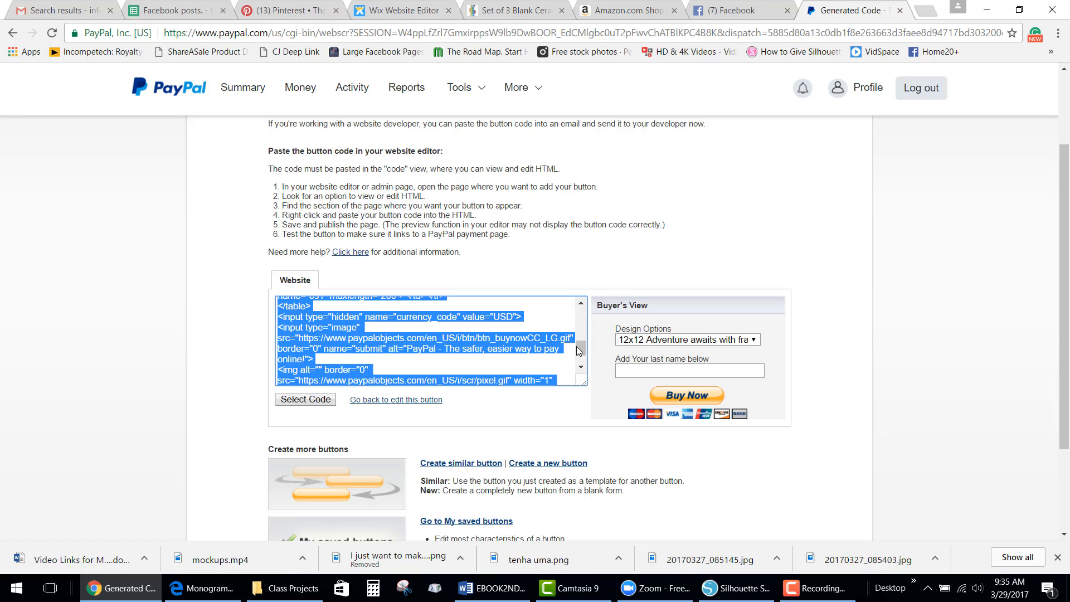
left_click_drag(581, 351, 581, 362)
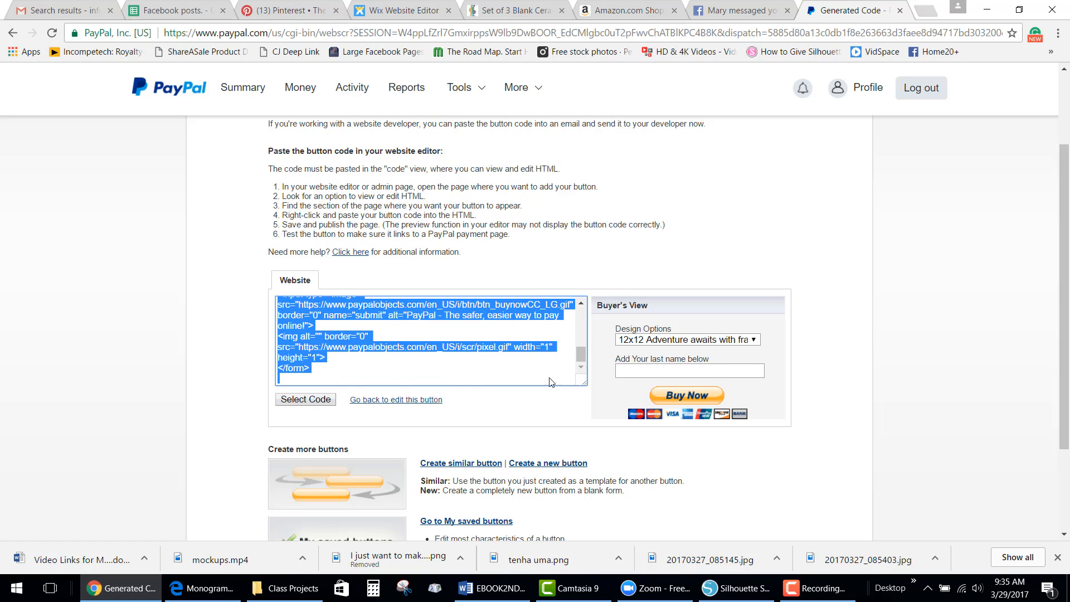
left_click(306, 399)
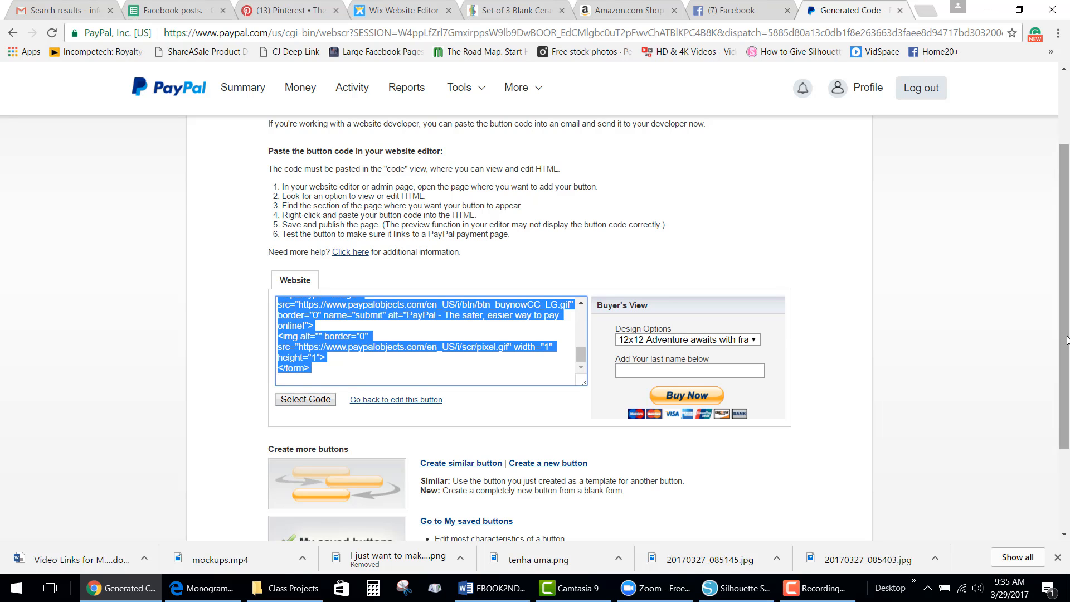
Step: Switch to the Wix editor, add an HTML Code element to the DIY Party page and open its code for editing
scroll(1064, 337, "down", 2)
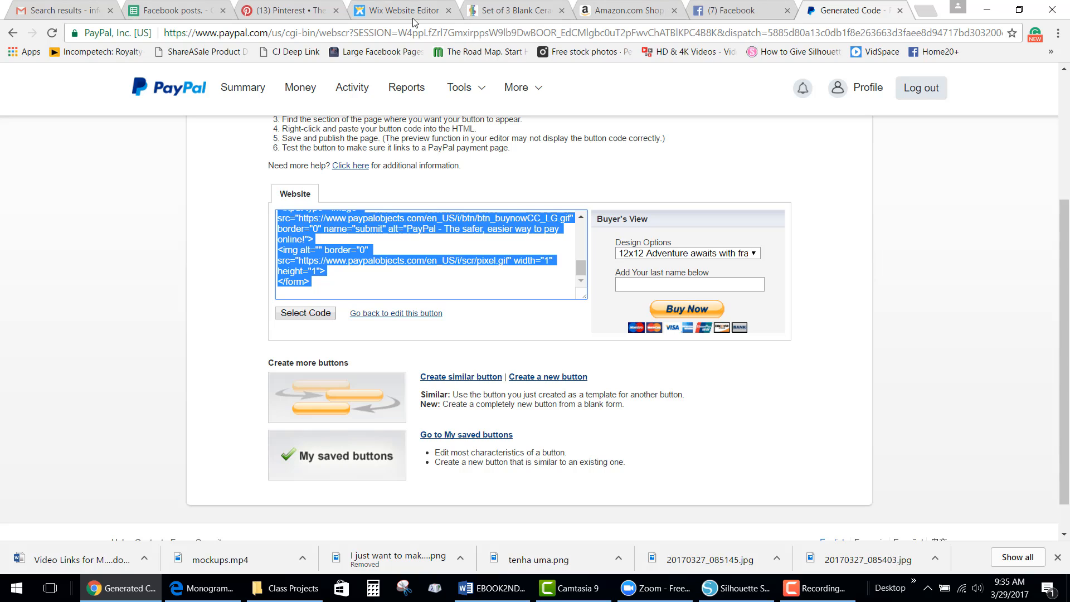
left_click(404, 10)
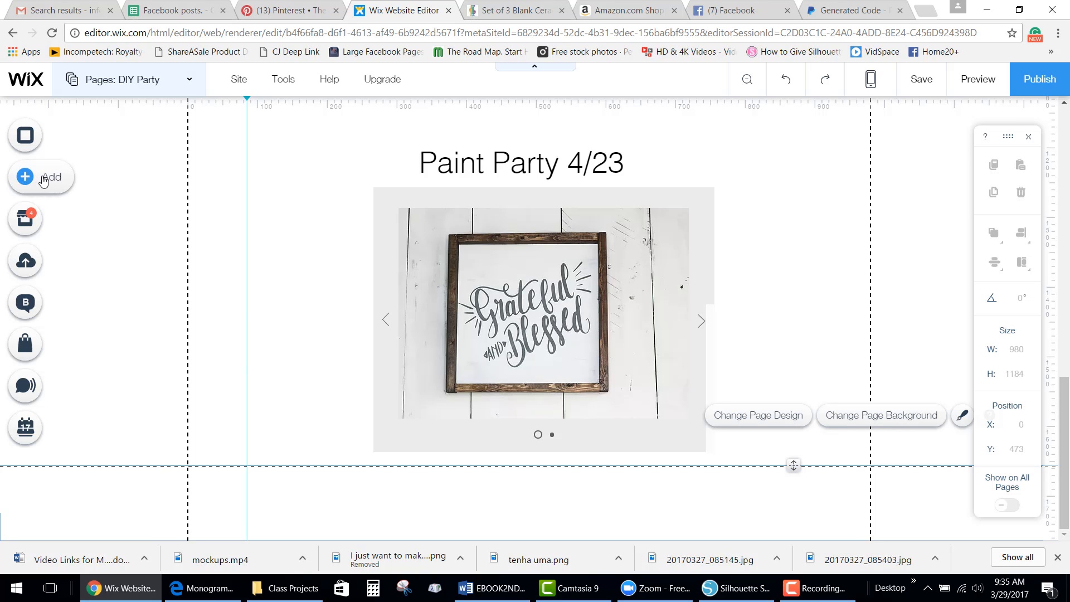
left_click(23, 177)
left_click(86, 499)
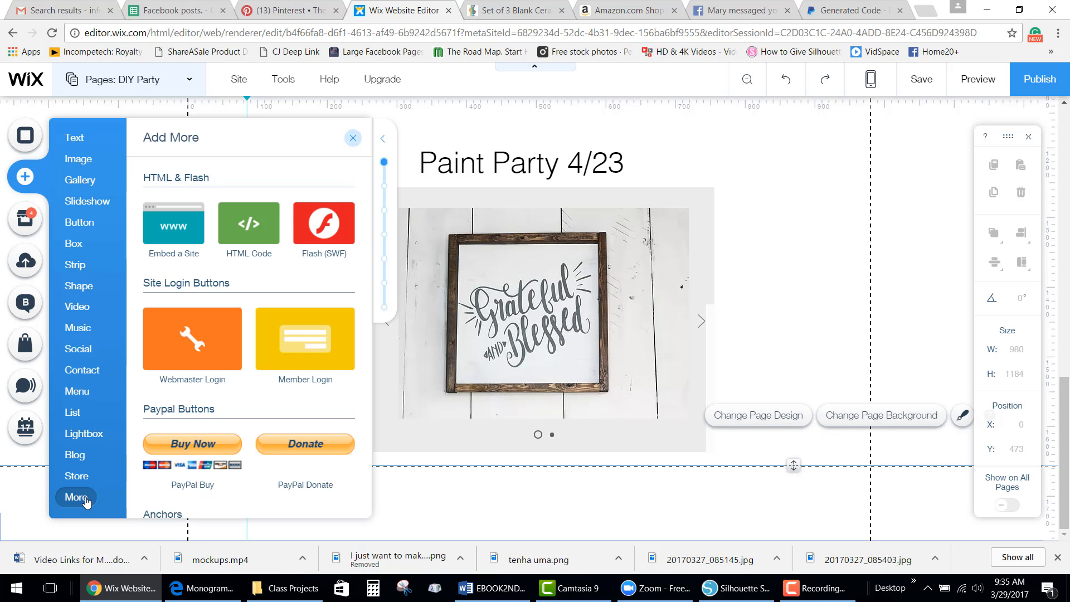
left_click(249, 232)
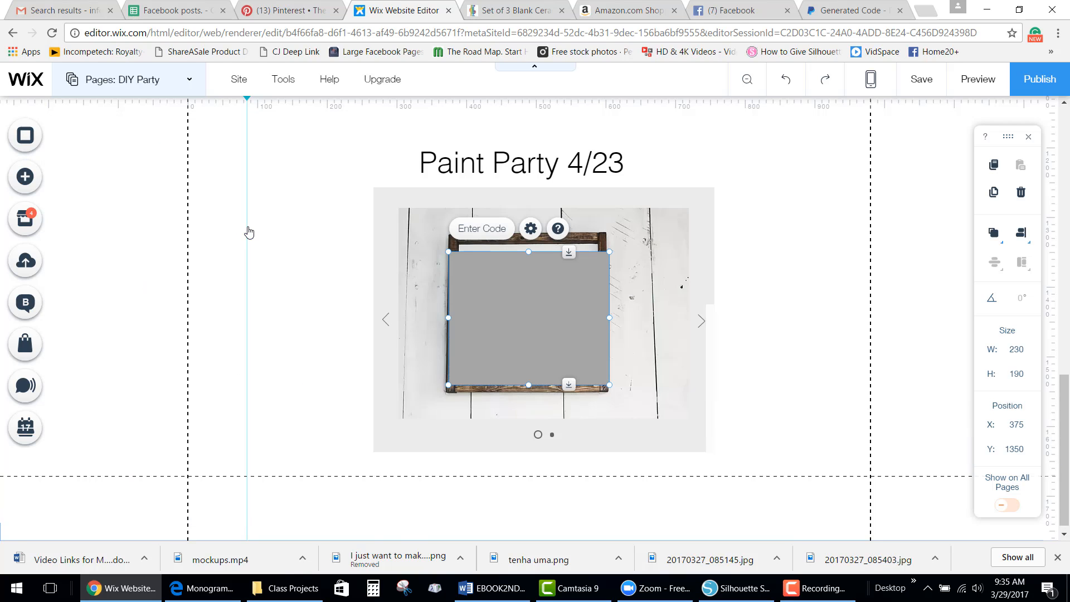
left_click(483, 228)
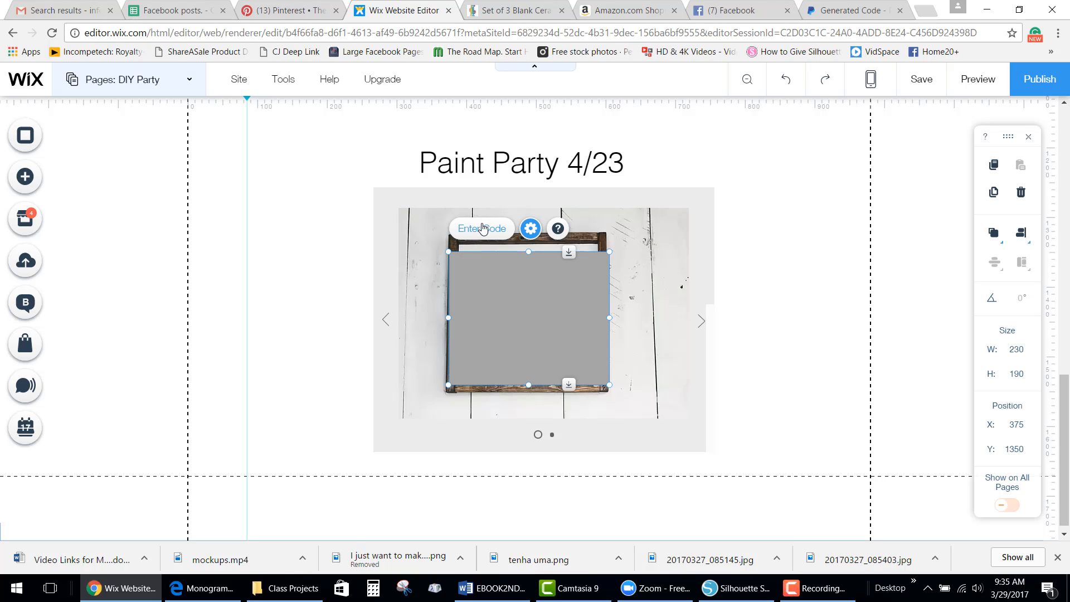
left_click(675, 324)
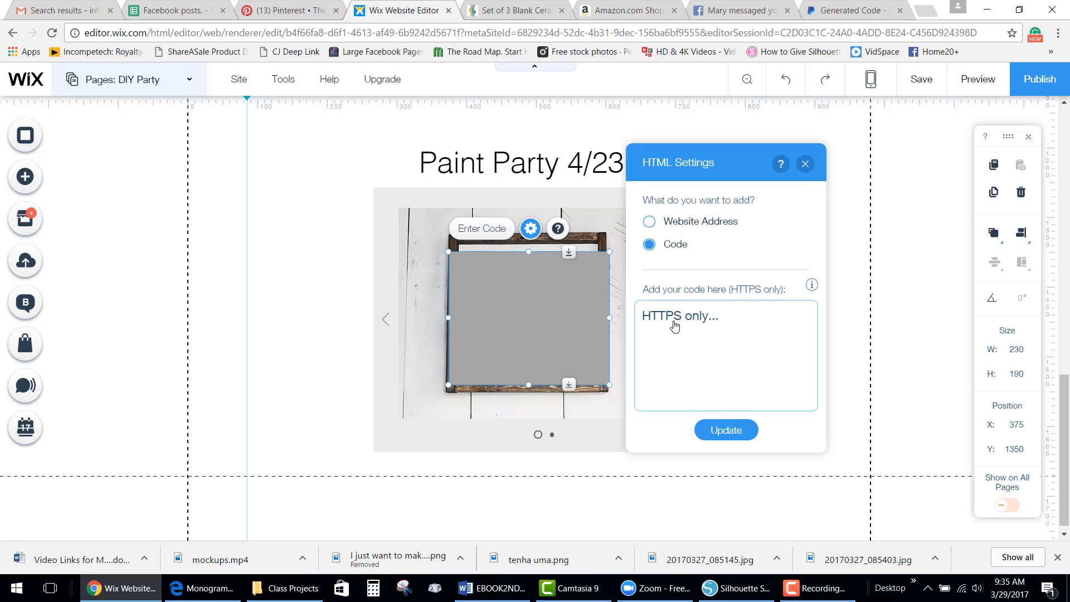
key("ctrl+v")
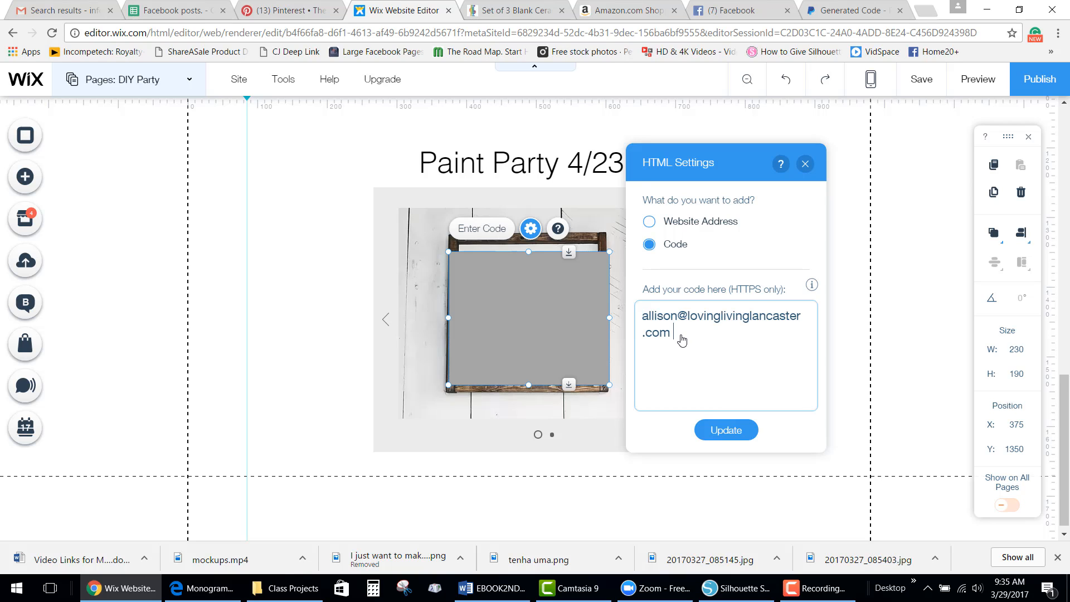
left_click_drag(681, 337, 635, 319)
key("BackSpace")
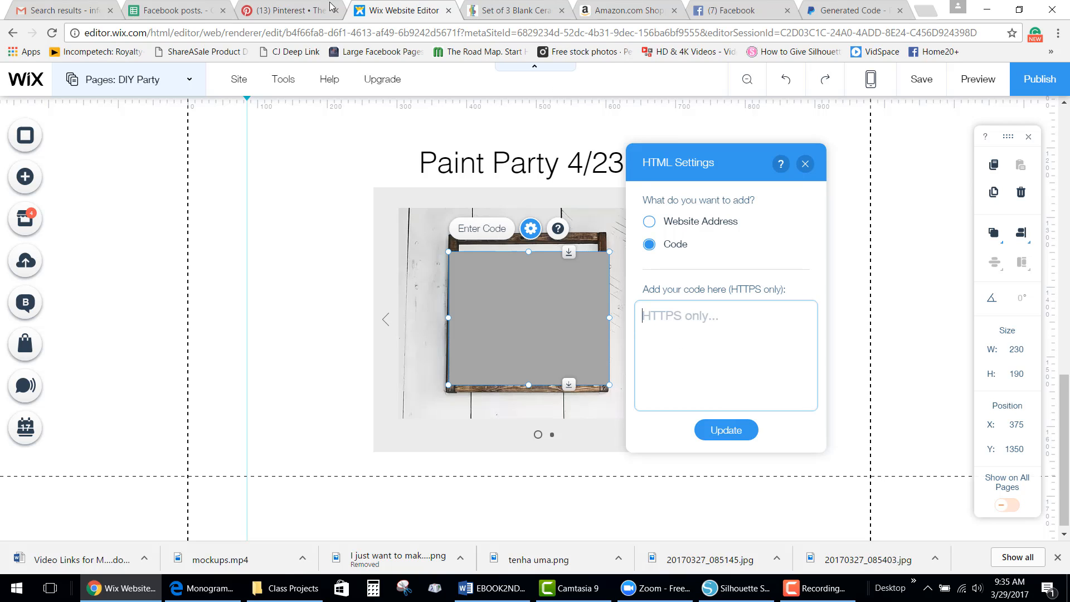
Step: Copy the generated button code from PayPal, paste it into the Wix HTML element as its code and update the element
left_click(850, 10)
right_click(335, 230)
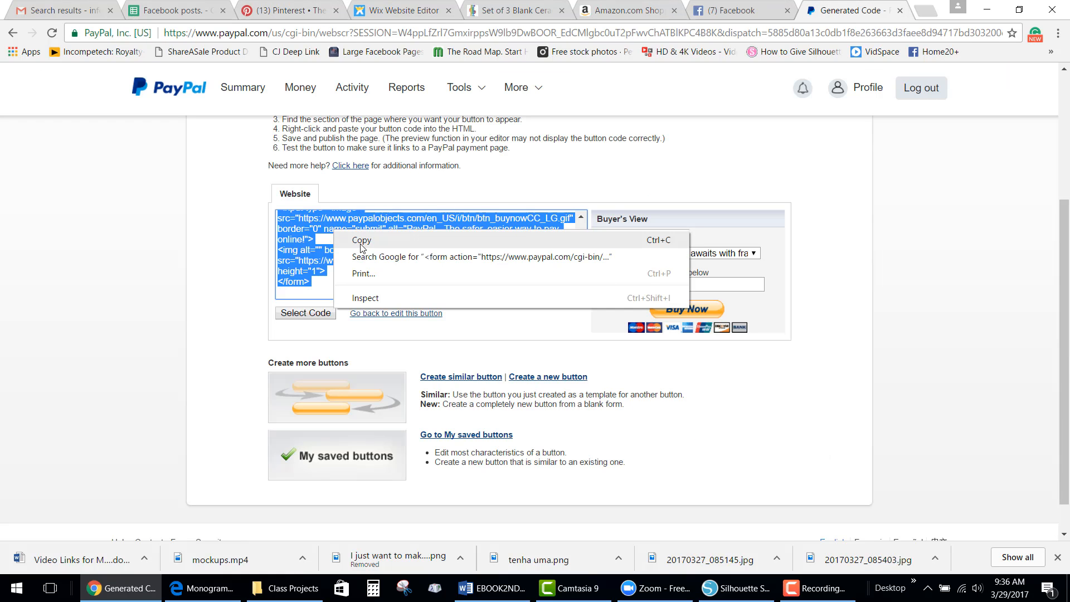
left_click(343, 240)
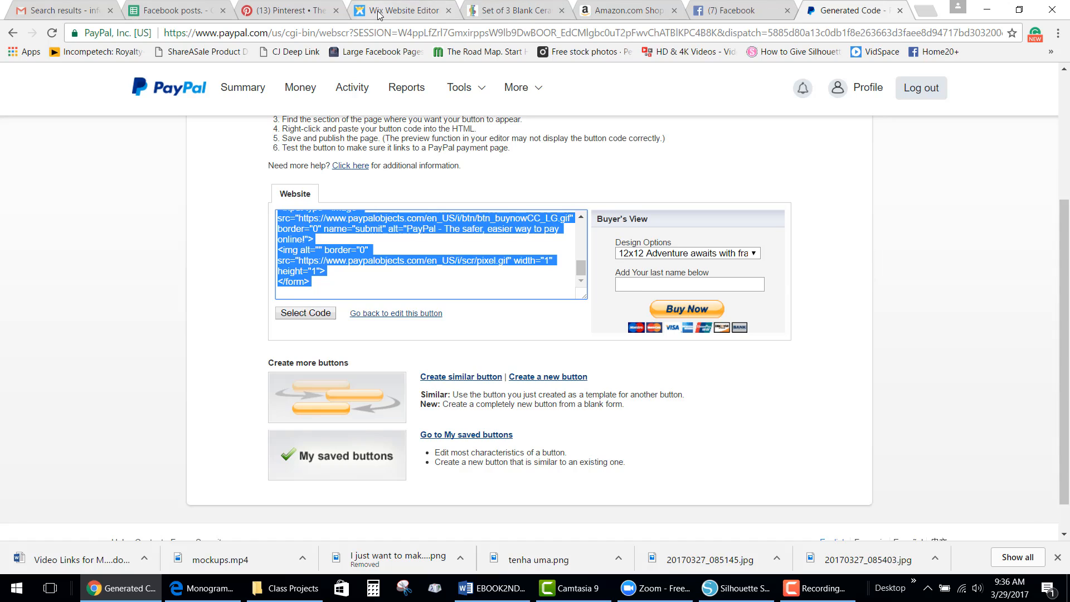
left_click(397, 10)
right_click(671, 319)
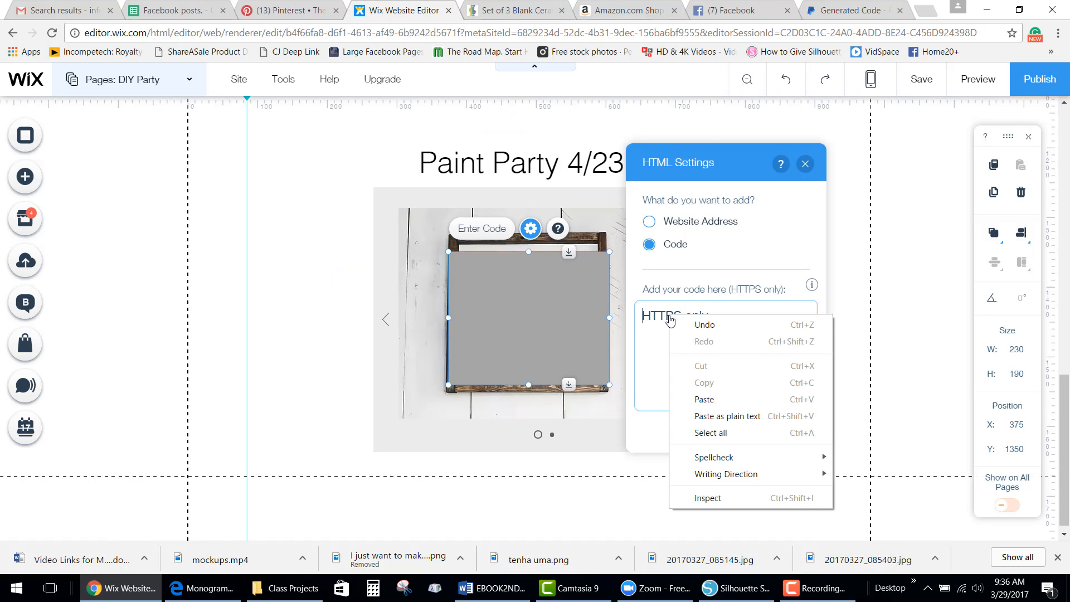
left_click(714, 399)
left_click(719, 432)
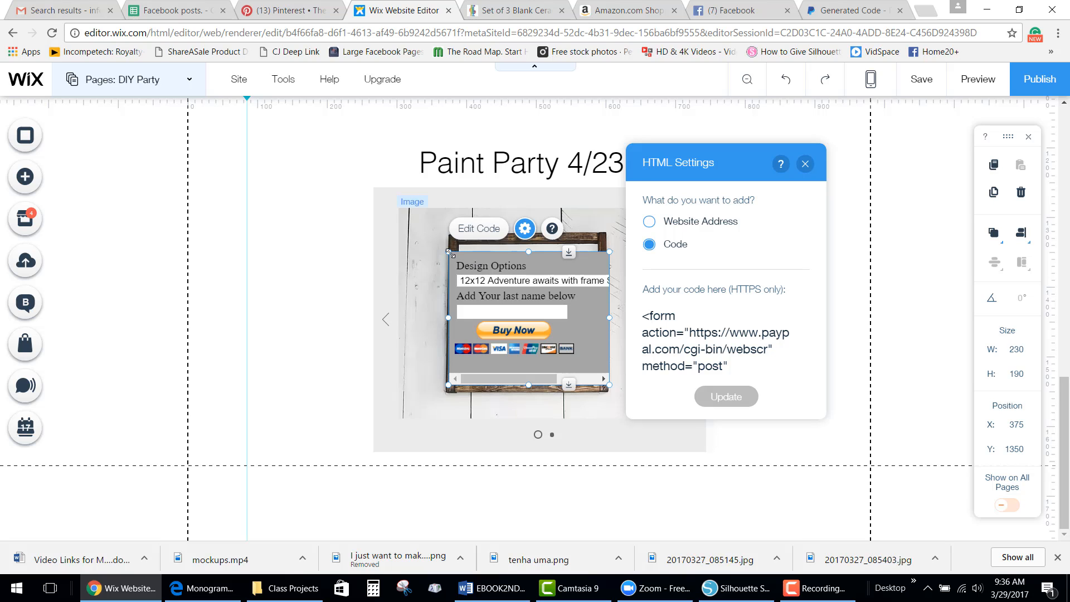
Step: Place the embedded PayPal form below the Paint Party 4/23 slideshow at X 373, Y 1650 and enlarge it to 342 by 294
left_click_drag(454, 250, 502, 469)
scroll(968, 450, "down", 3)
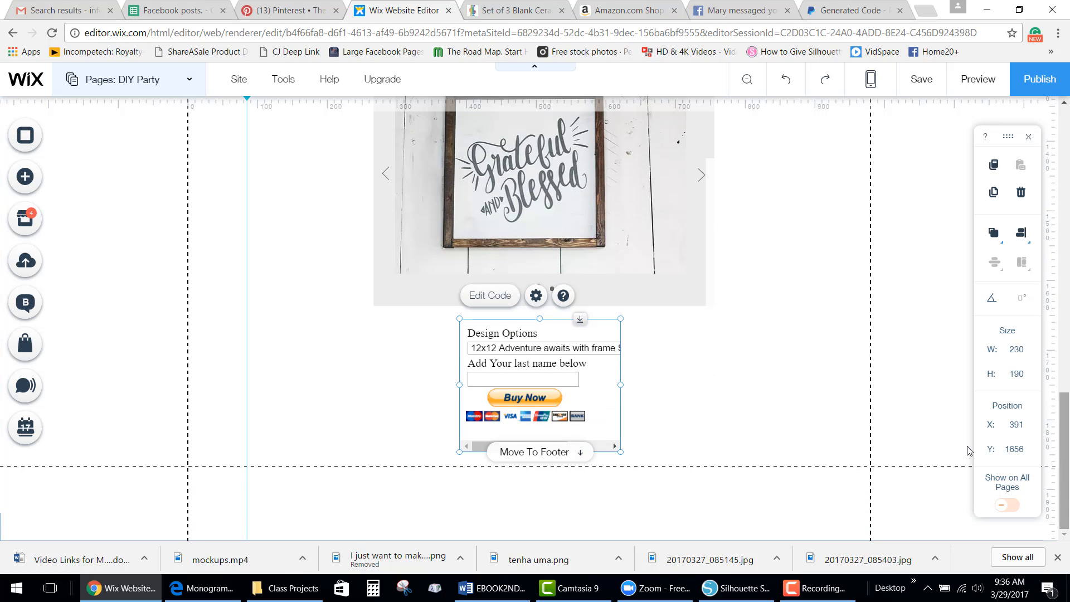
left_click_drag(536, 343, 537, 347)
left_click_drag(622, 458, 700, 530)
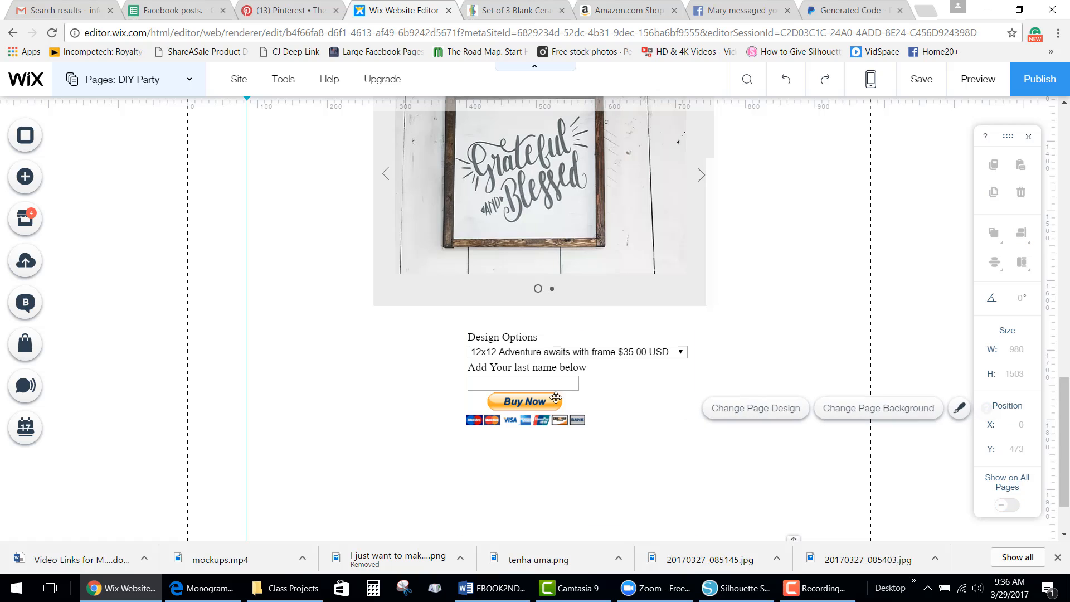
left_click_drag(500, 354, 494, 348)
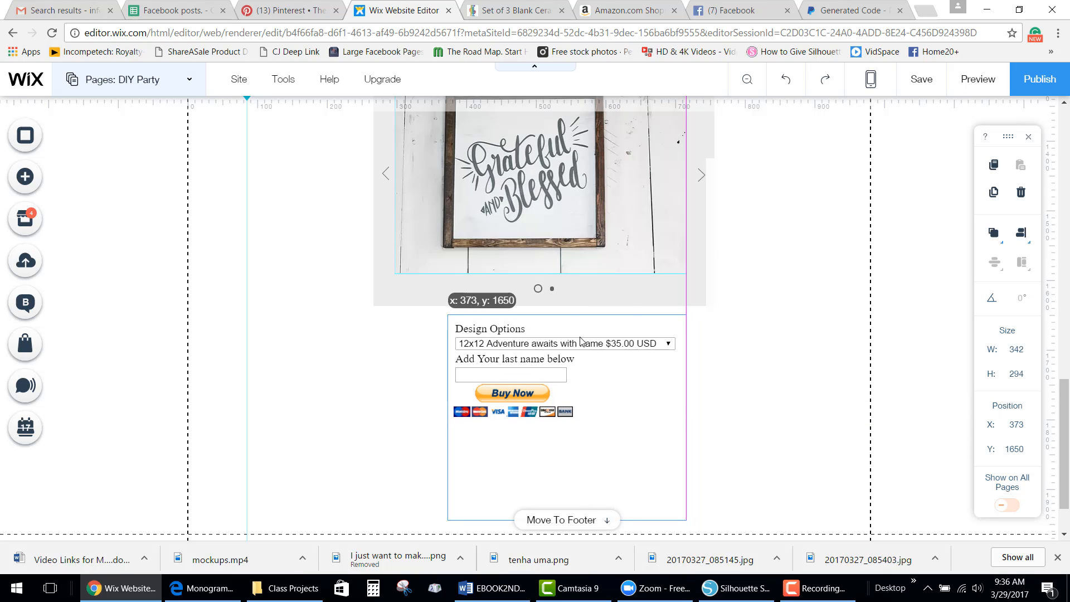
left_click_drag(581, 342, 580, 342)
left_click(770, 366)
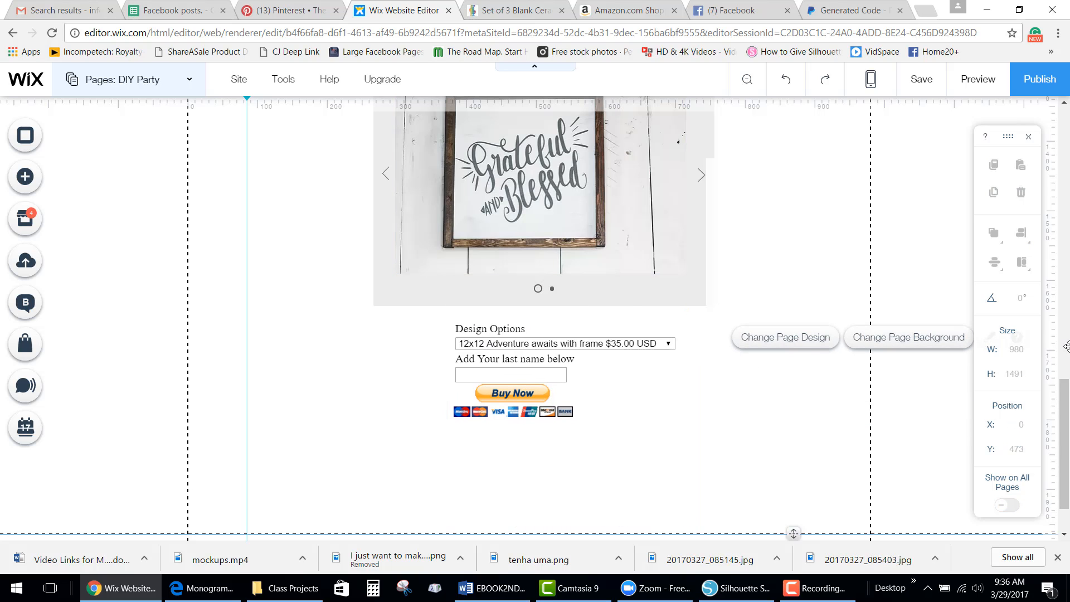
Step: Compare the Paint Party 4/23 slideshow and button with the Paint Party 4/14 section, including its slides
mouse_move(1064, 441)
left_mouse_down()
mouse_move(1057, 342)
mouse_move(1061, 451)
mouse_move(1061, 428)
left_mouse_up()
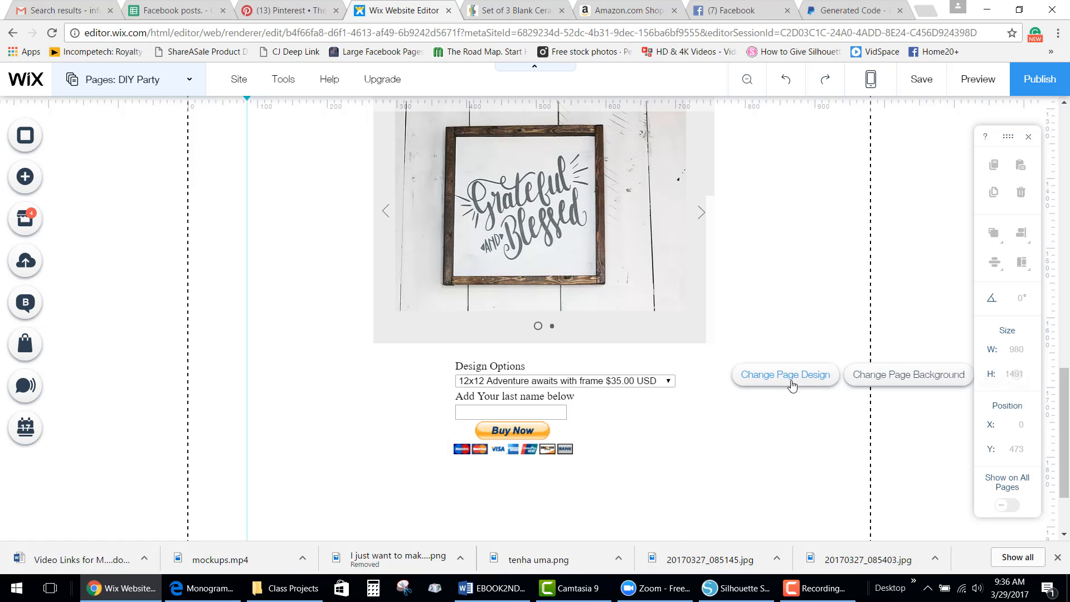
mouse_move(1065, 417)
left_mouse_down()
mouse_move(1064, 431)
mouse_move(1064, 403)
left_mouse_up()
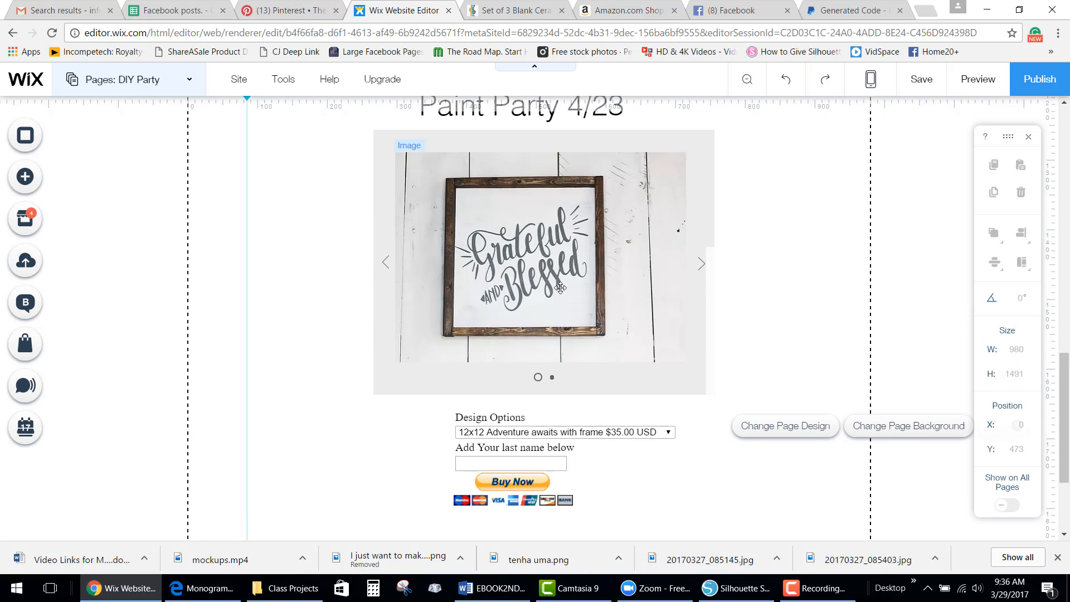
scroll(522, 386, "up", 2)
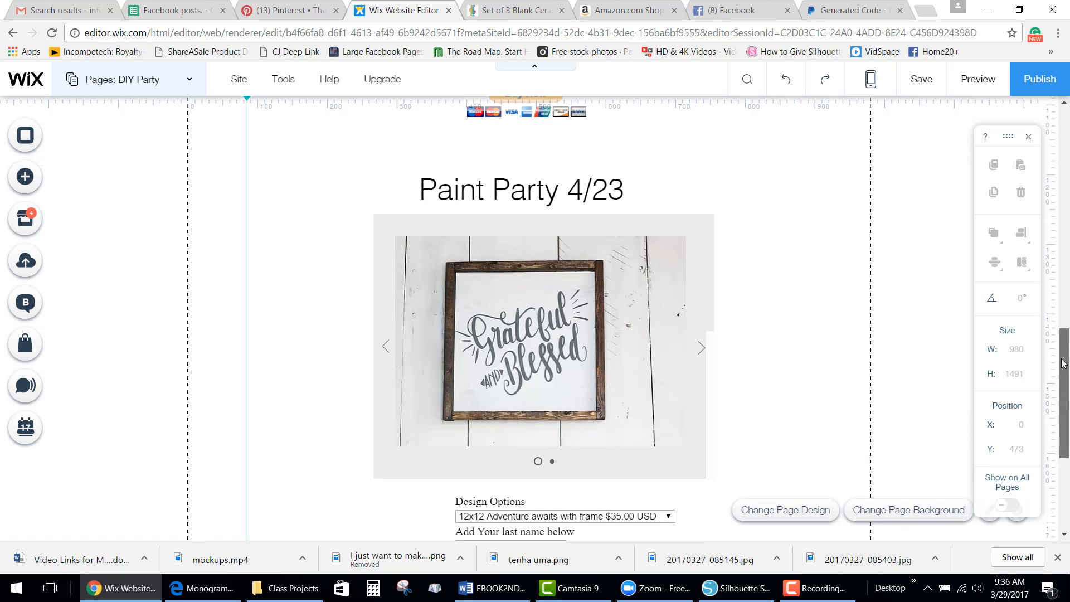
left_click(512, 375)
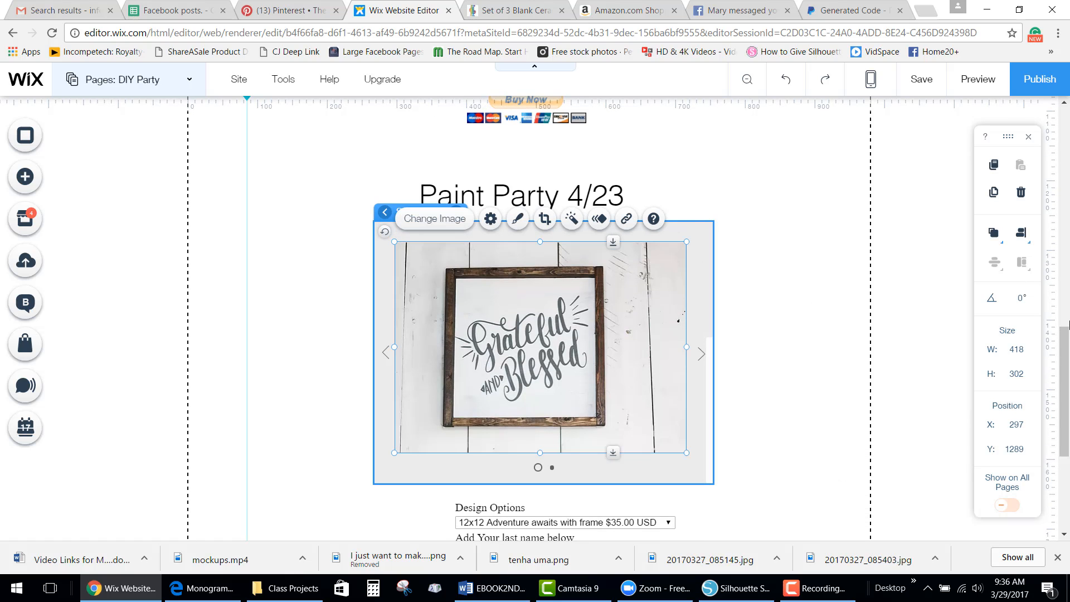
mouse_move(1062, 355)
left_mouse_down()
mouse_move(1062, 412)
mouse_move(1062, 234)
left_mouse_up()
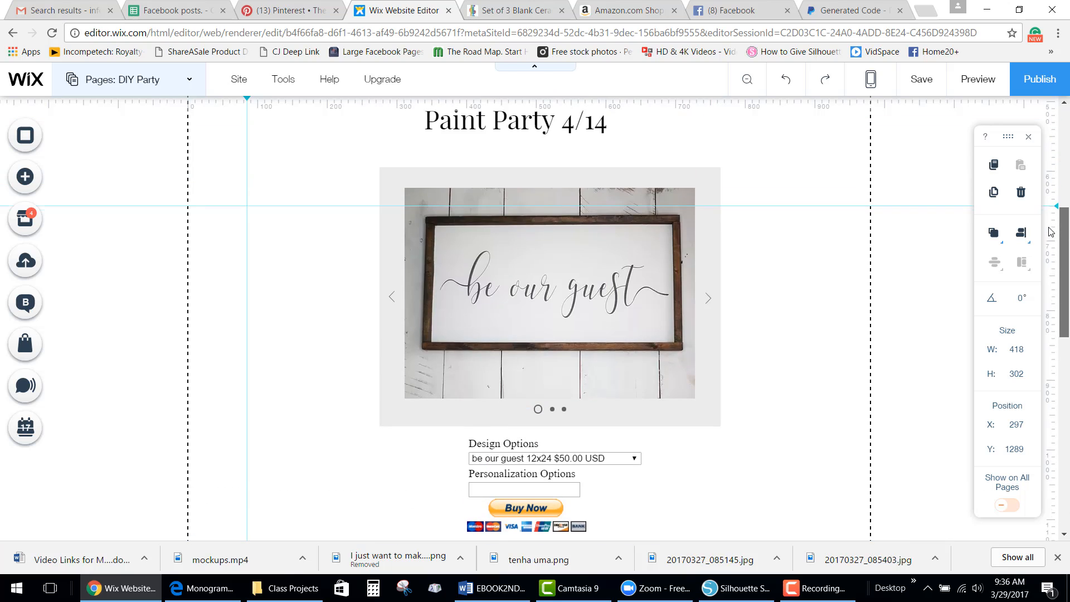
left_click(504, 232)
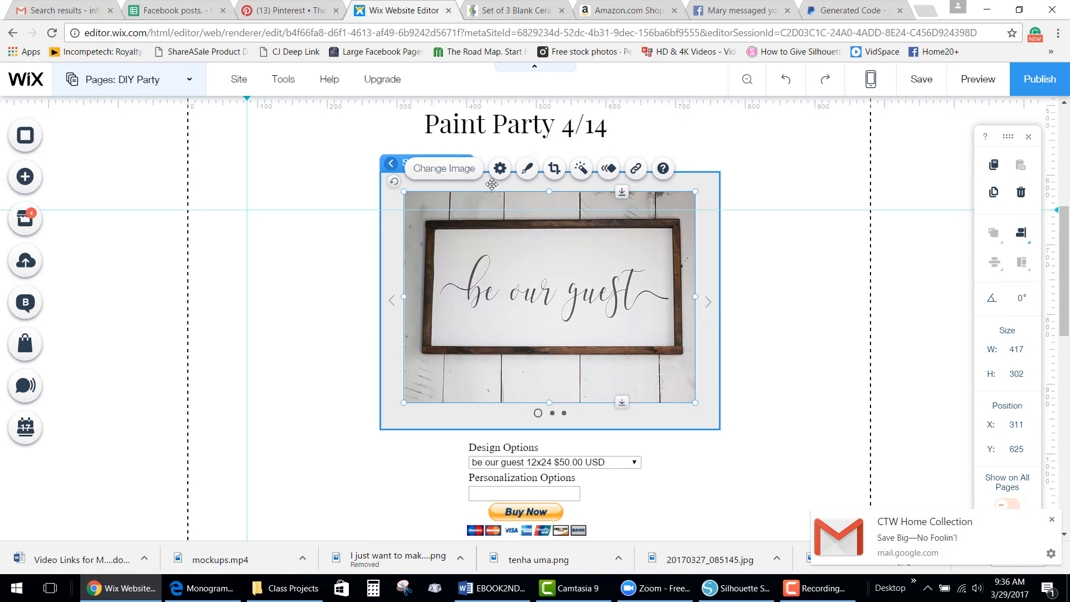
left_click(392, 165)
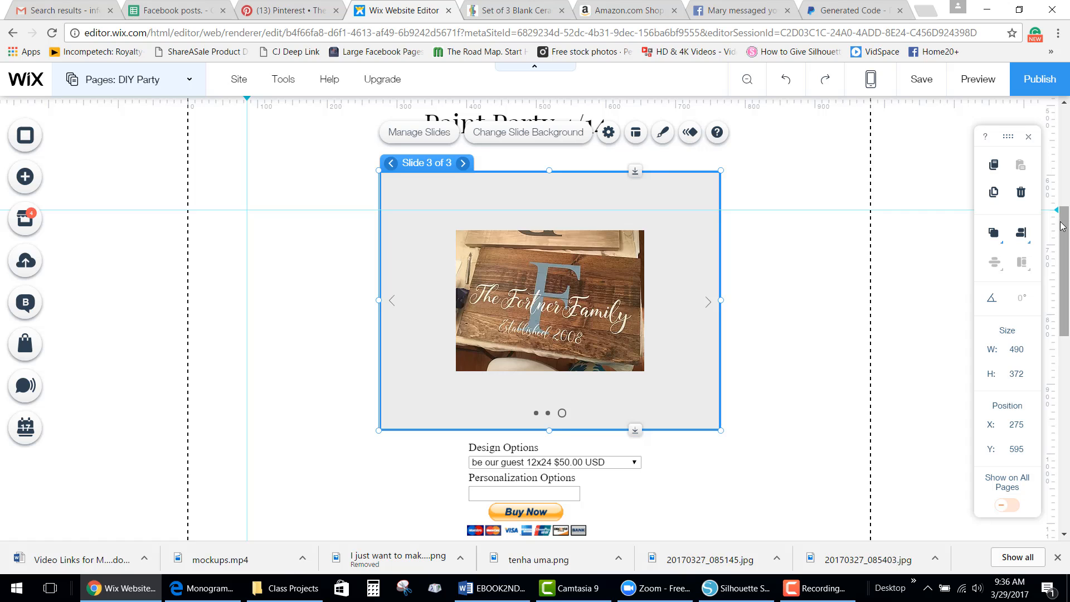
mouse_move(1065, 224)
left_mouse_down()
mouse_move(1065, 446)
mouse_move(1059, 421)
mouse_move(1058, 435)
left_mouse_up()
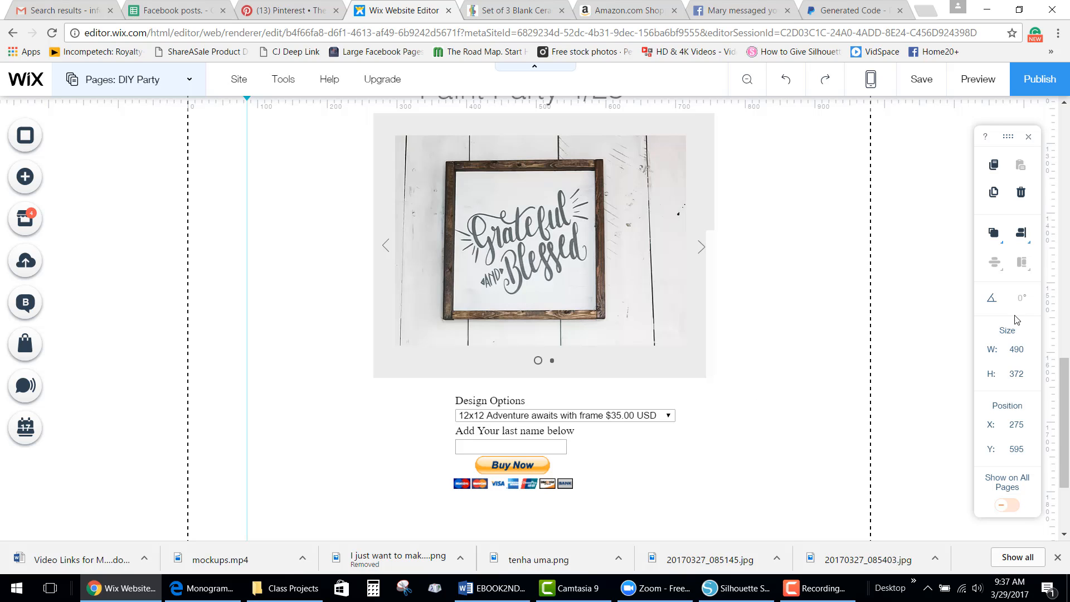
Step: Publish the site and dismiss the publishing confirmation
left_click_drag(1064, 393, 1065, 136)
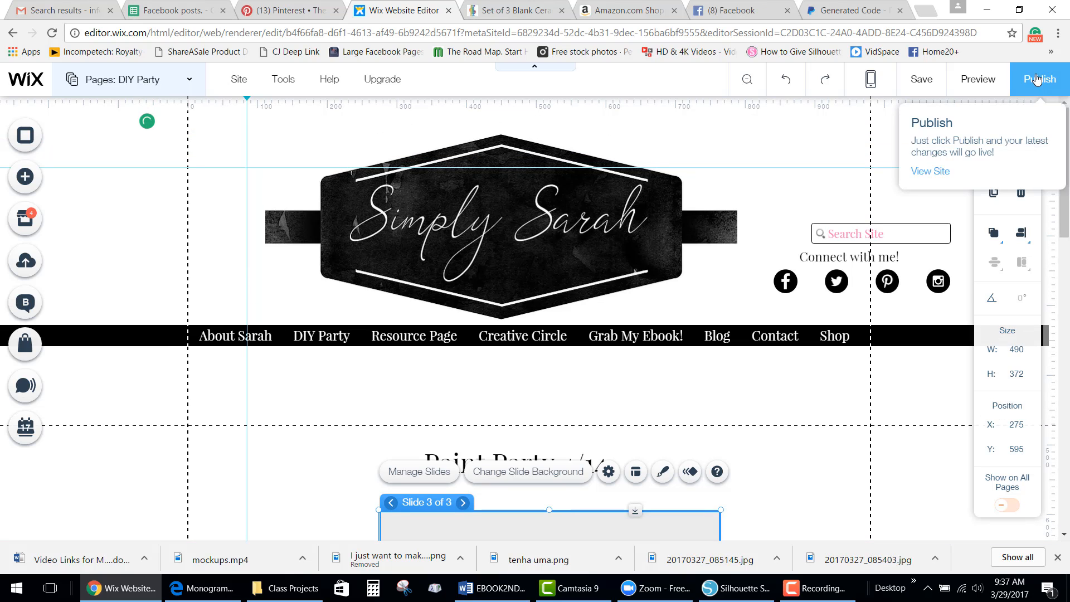
left_click(1037, 78)
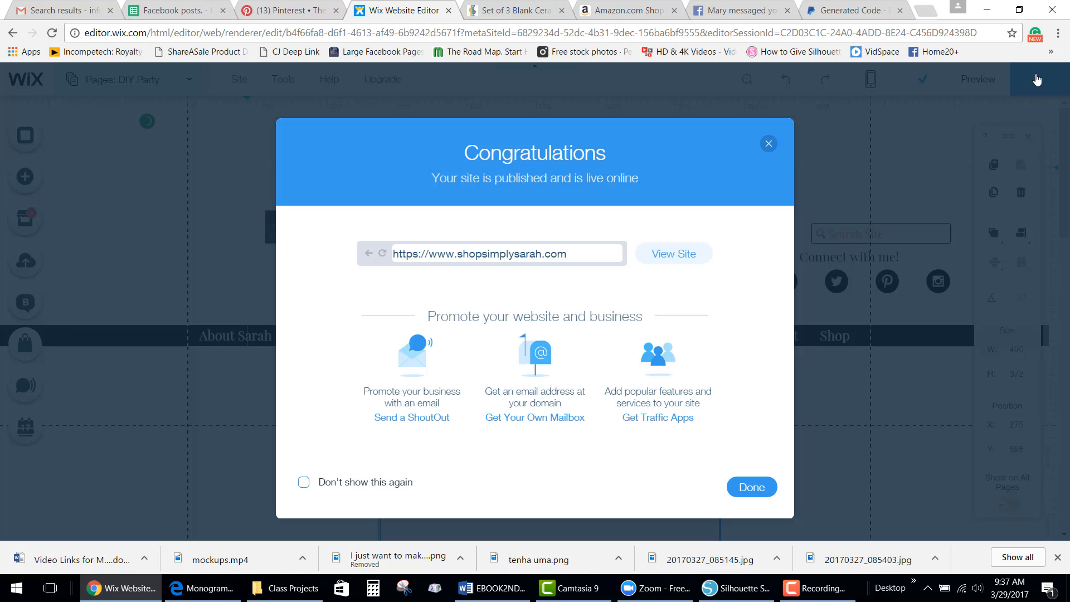
left_click(768, 143)
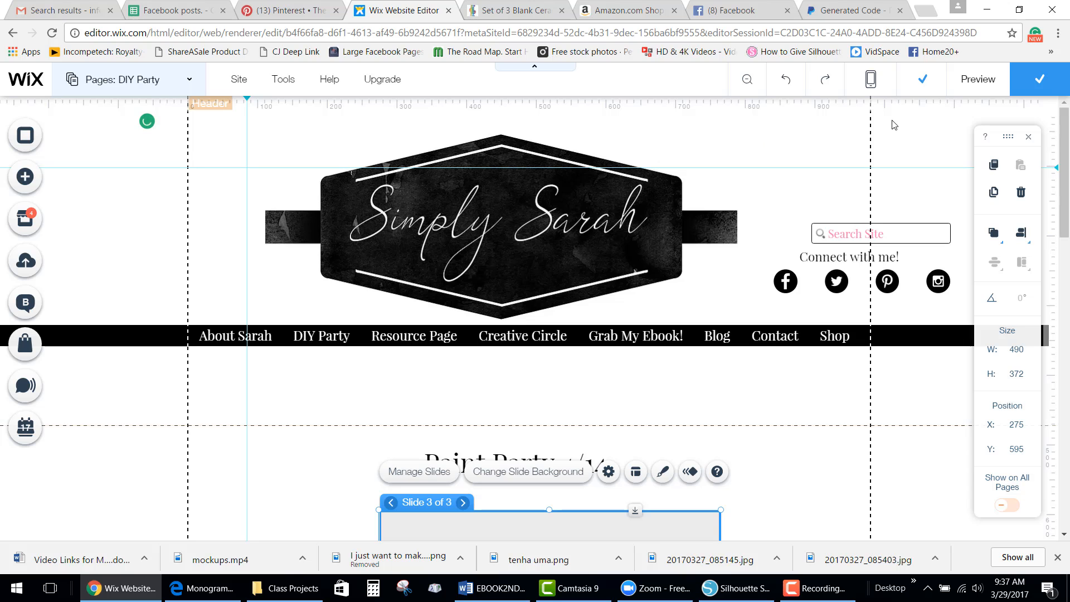
Step: Switch the DIY Party page to mobile view editing and dismiss the welcome message
left_click(871, 78)
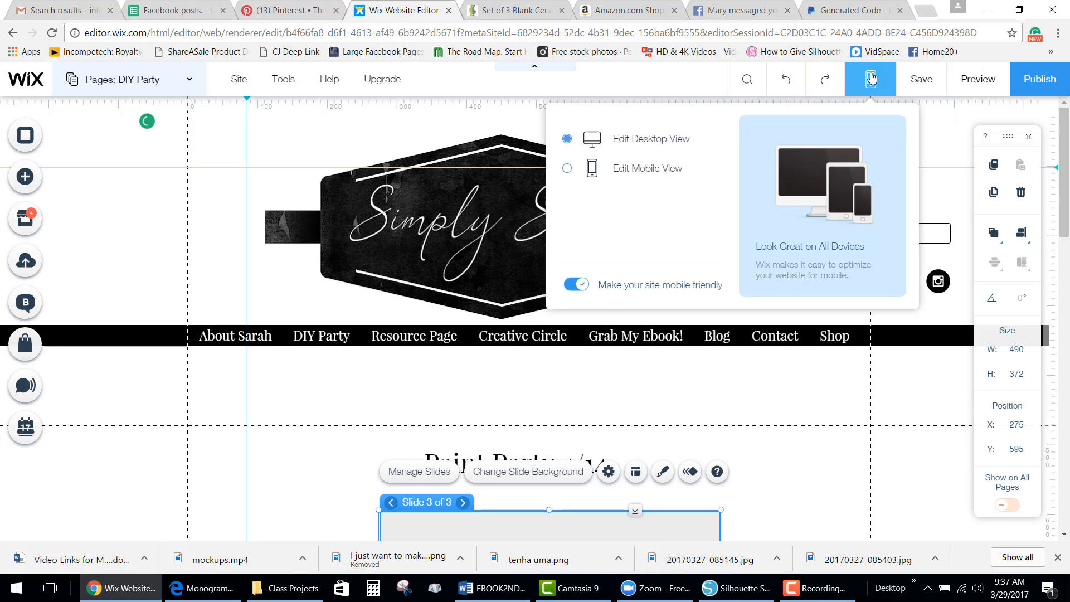
left_click(567, 169)
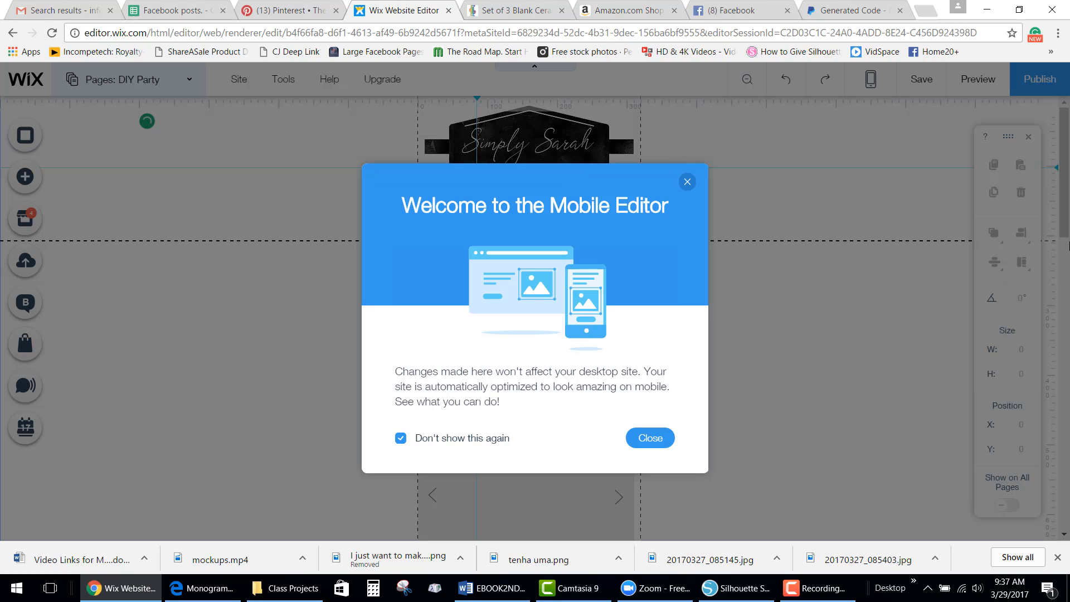
left_click(688, 182)
Step: Reset the proportions of the Grateful and Blessed image in the mobile slideshow and move it down to Y 1305
mouse_move(1067, 175)
left_mouse_down()
mouse_move(1067, 393)
mouse_move(1059, 255)
left_mouse_up()
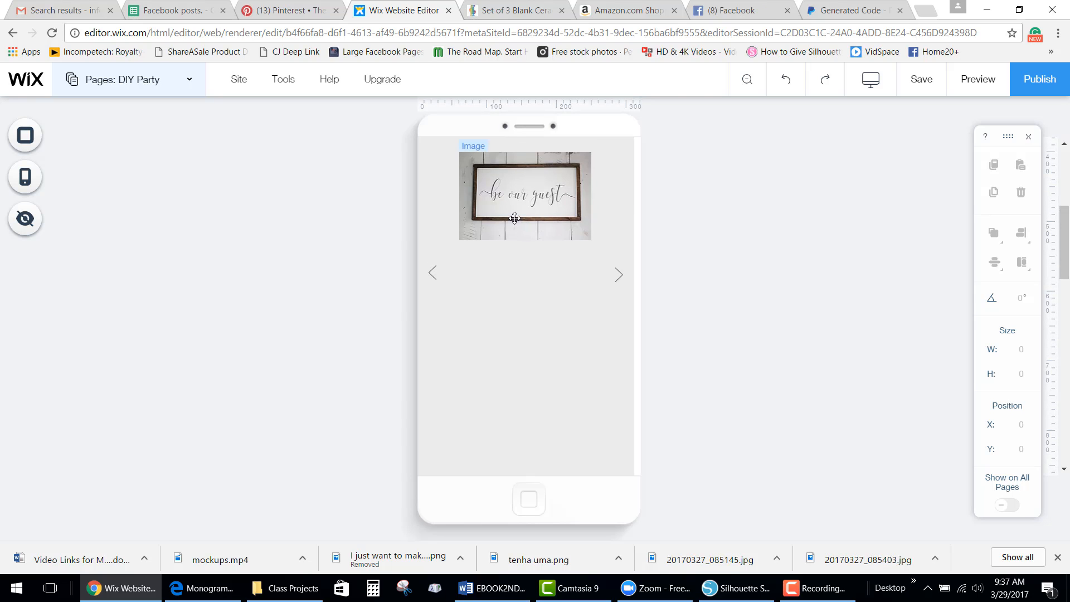
left_click_drag(1064, 240, 1068, 372)
left_click(507, 317)
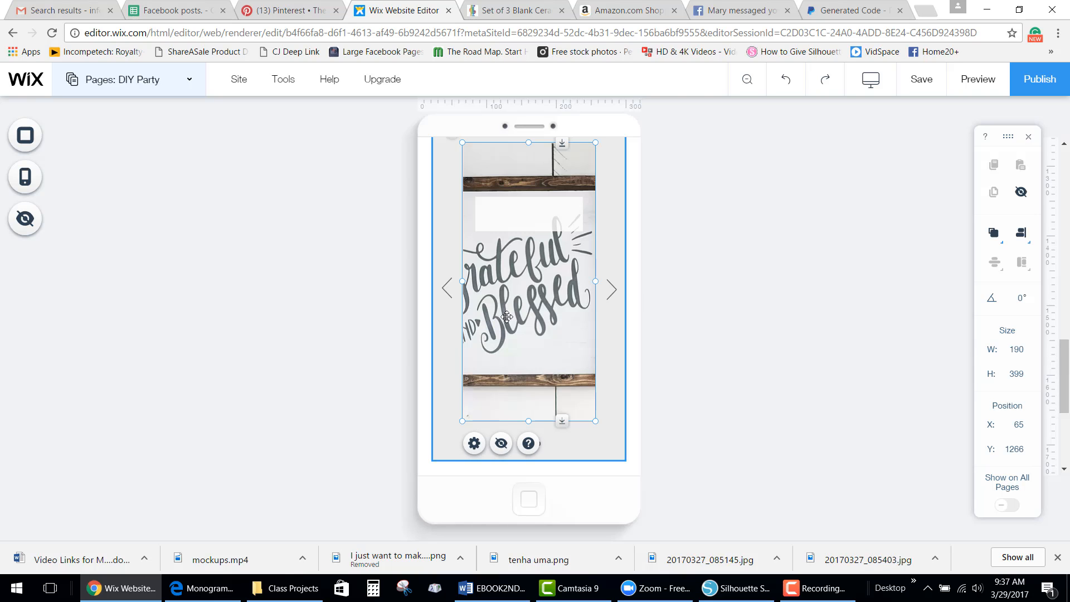
left_click(474, 443)
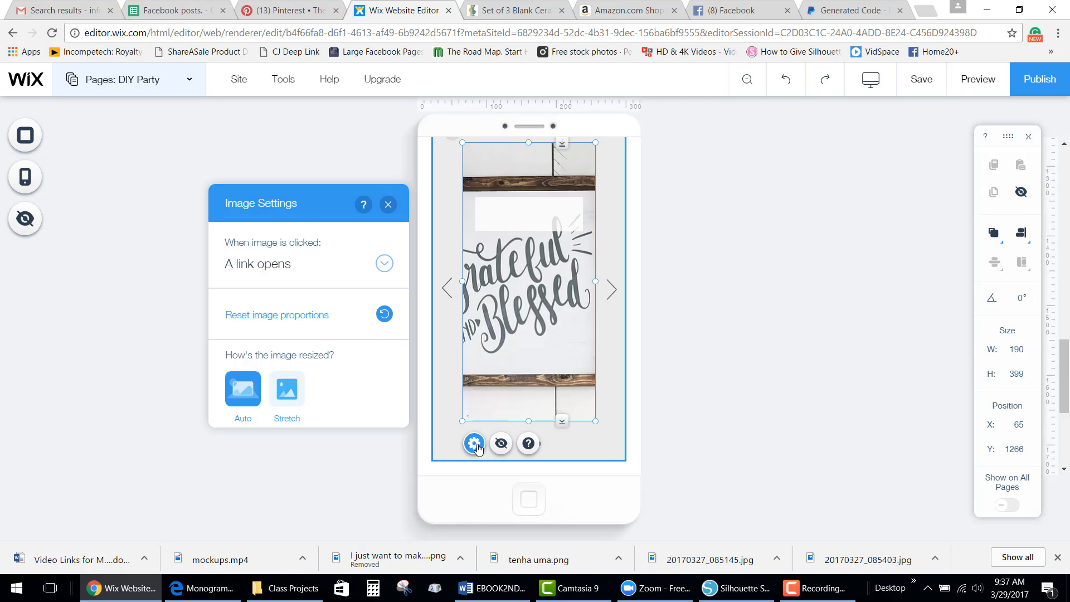
left_click(384, 315)
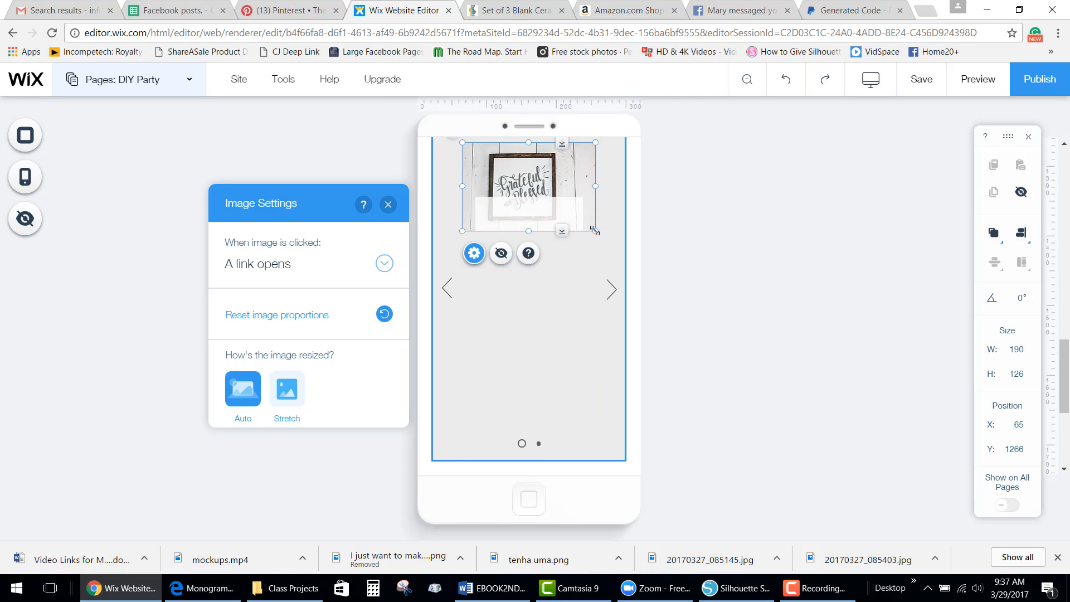
left_click_drag(598, 238, 598, 253)
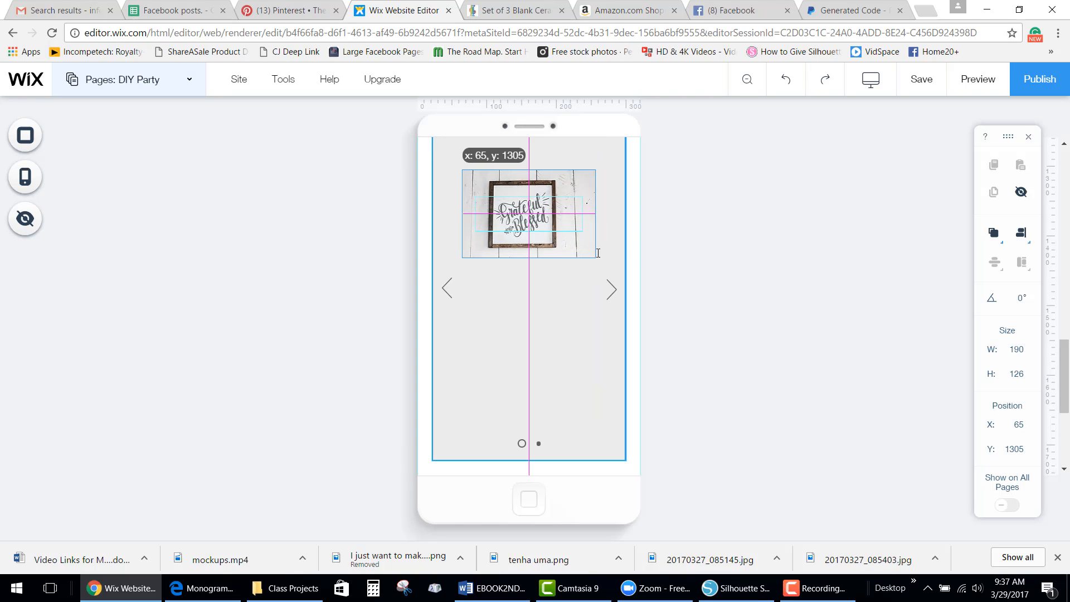
left_click(731, 303)
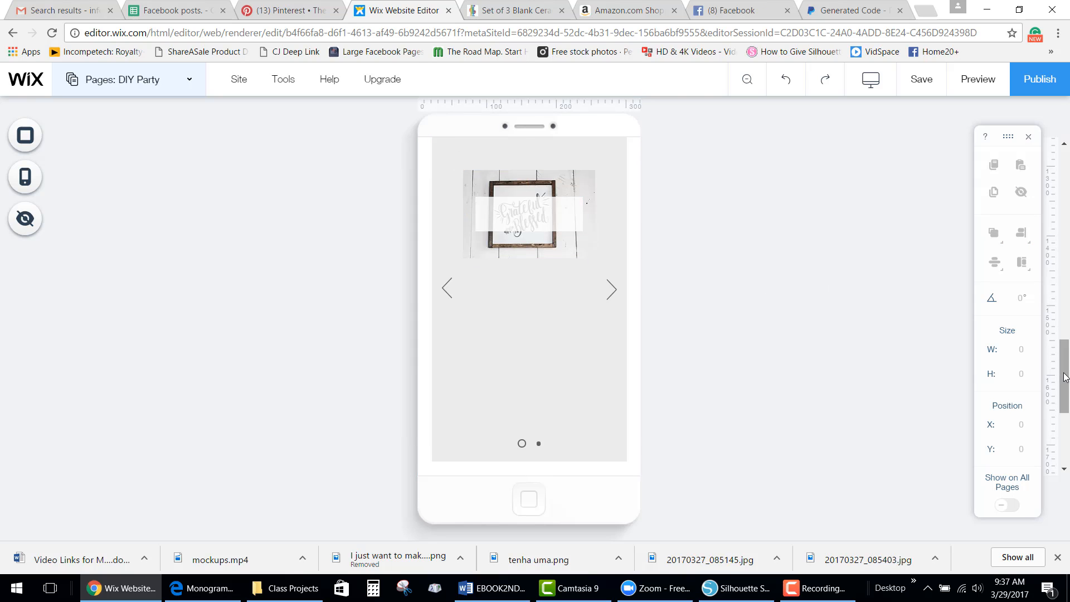
Step: Hide the translucent container box covering the Grateful and Blessed image on the first slide of the mobile Paint Party 4/23 slideshow
left_click_drag(1065, 370, 1064, 360)
left_click(541, 260)
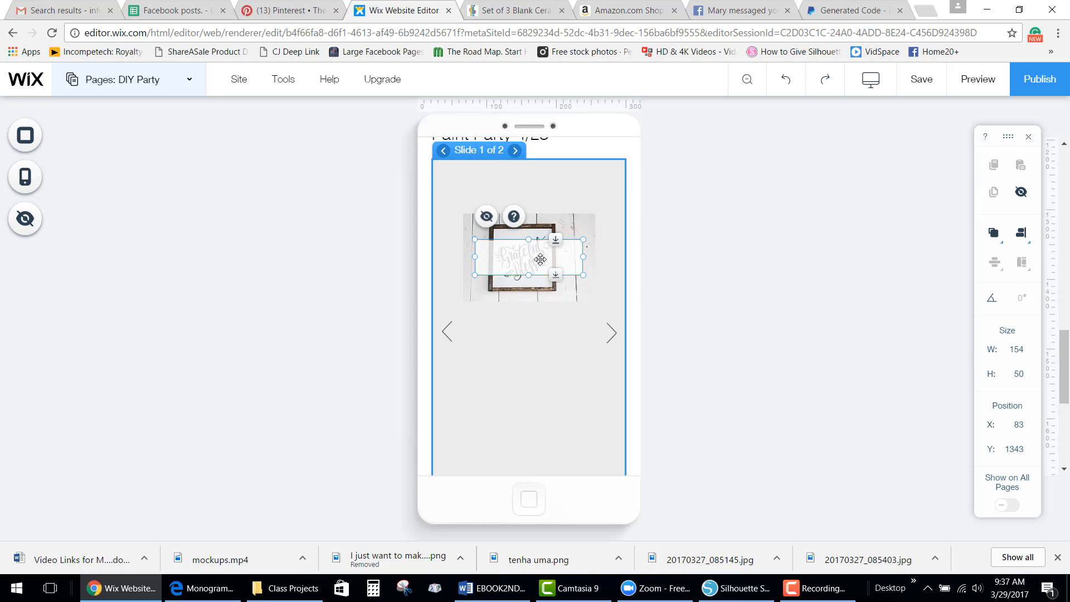
key("Delete")
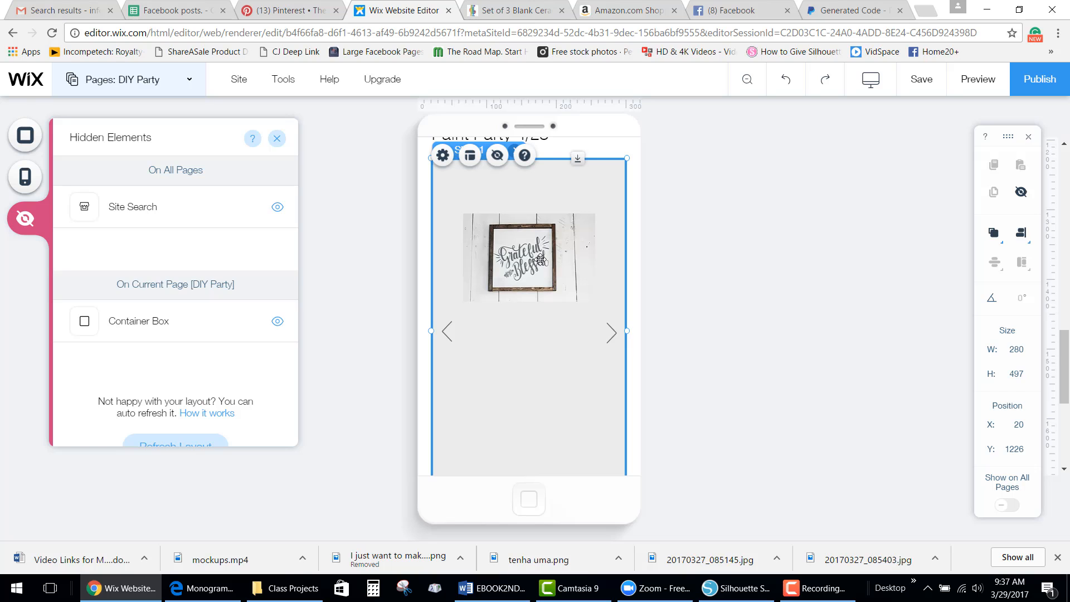
left_click(737, 276)
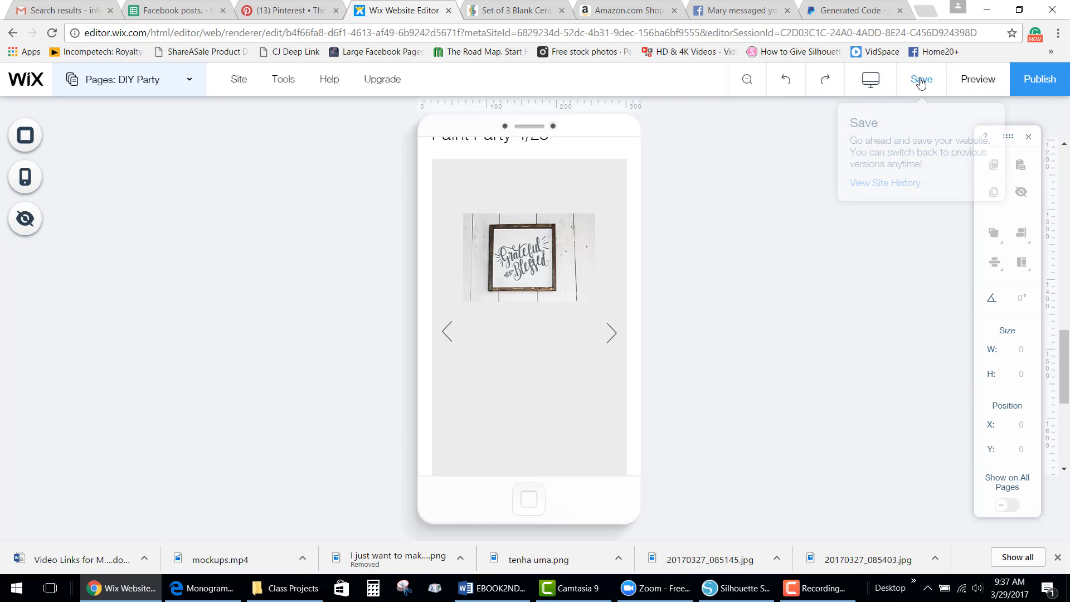
Step: Check the rest of the mobile DIY Party page, save the changes and publish the site
left_click_drag(1065, 368, 1065, 432)
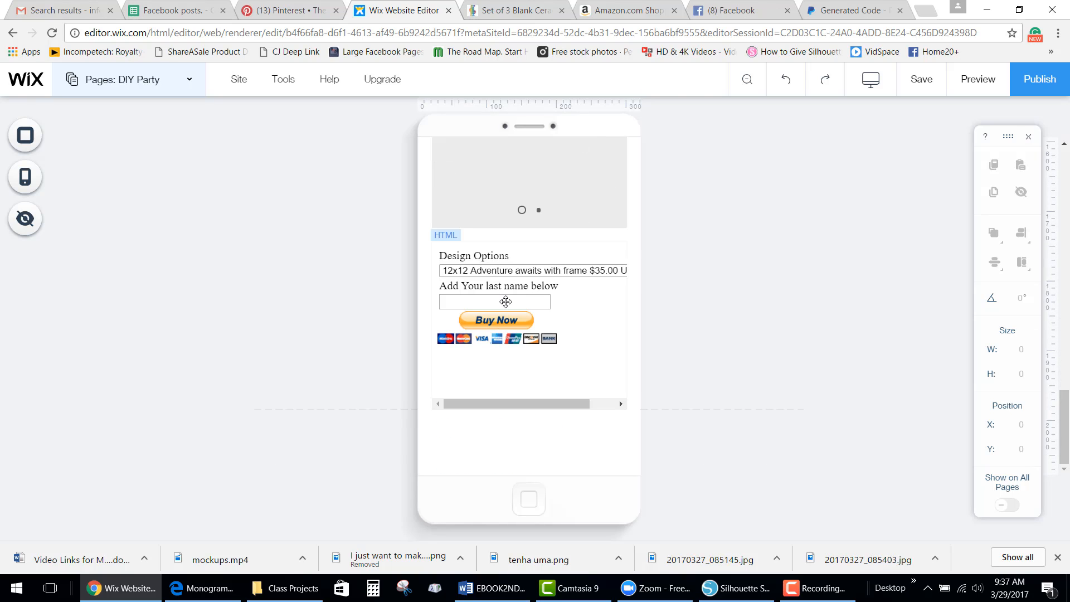
left_click_drag(1065, 413, 1065, 184)
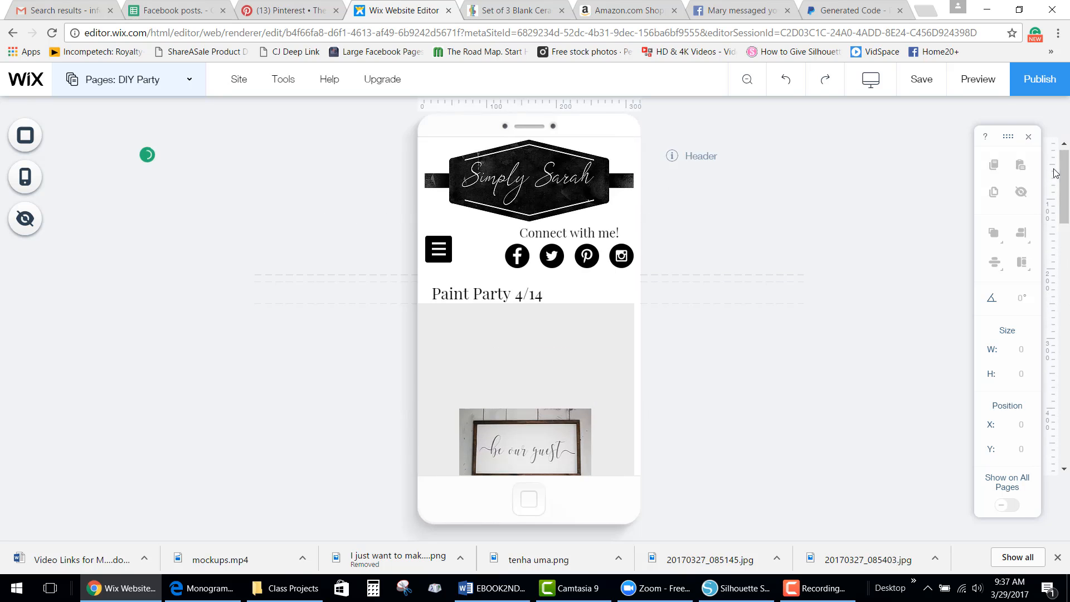
left_click(922, 79)
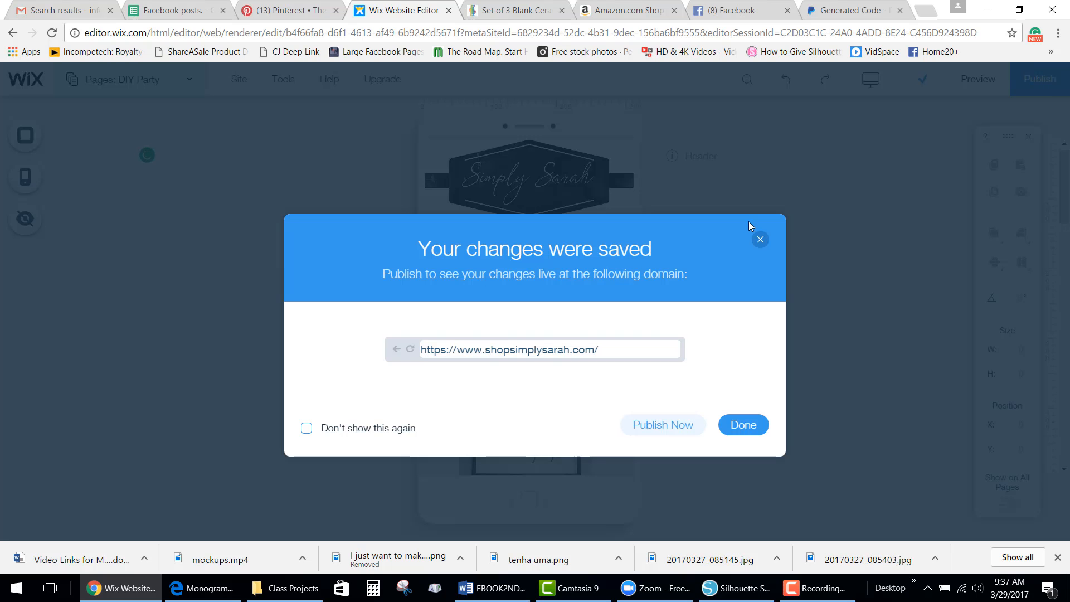
left_click(762, 241)
left_click(1041, 78)
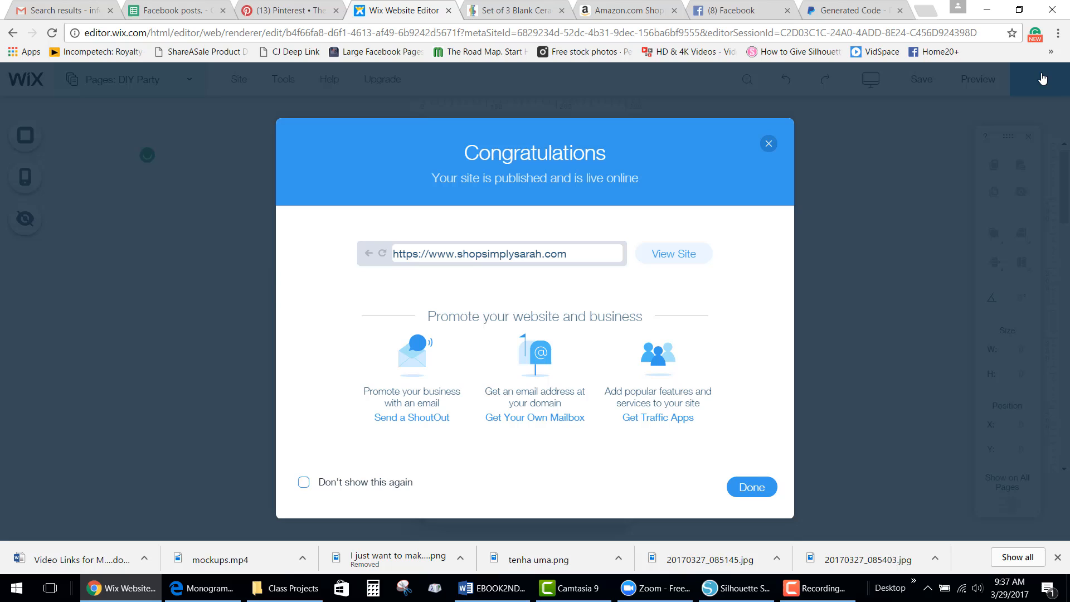
mouse_move(816, 589)
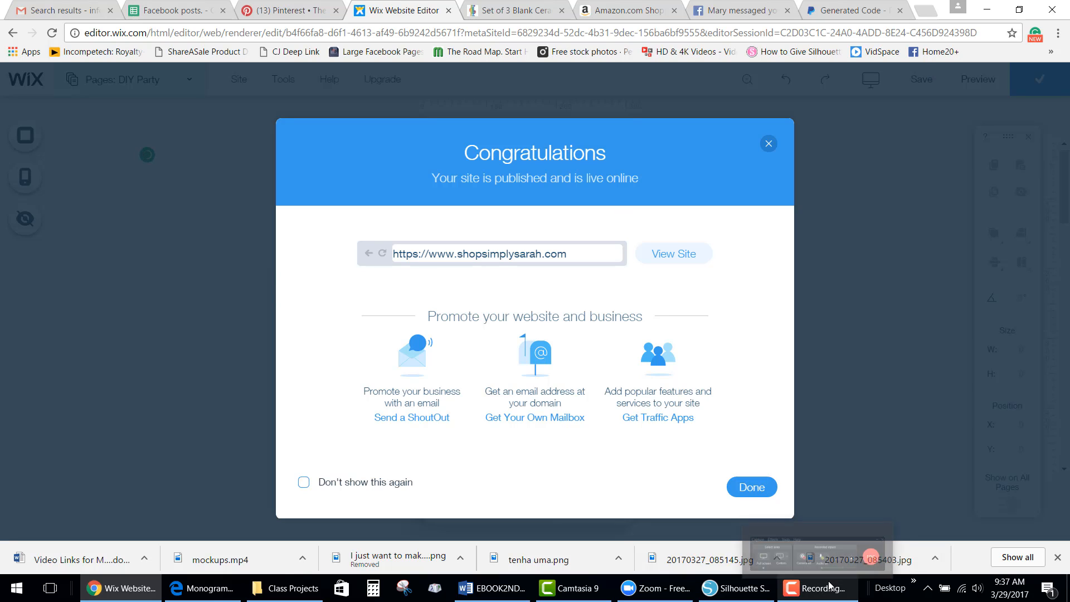